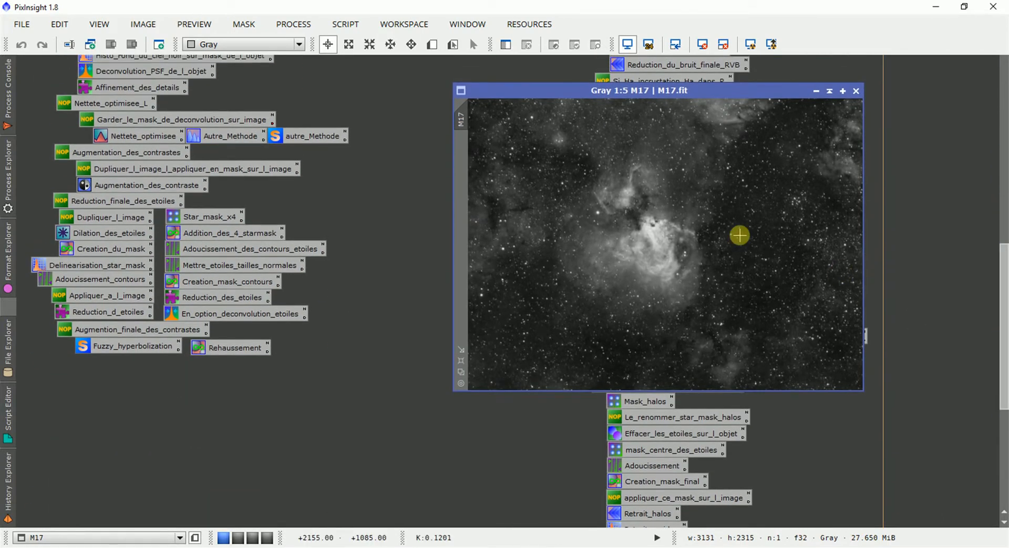
# Inspect the M17 image up close, examining the nebula and the stars in the dark sky area
pyautogui.scroll(5, 739, 235)
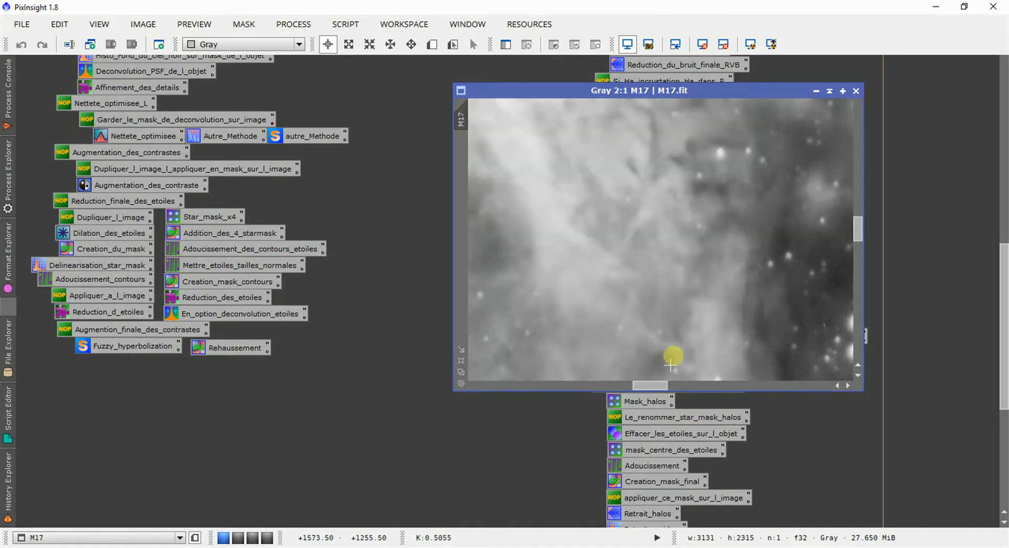
pyautogui.moveTo(655, 383); pyautogui.dragTo(690, 384)
pyautogui.scroll(-4, 706, 352)
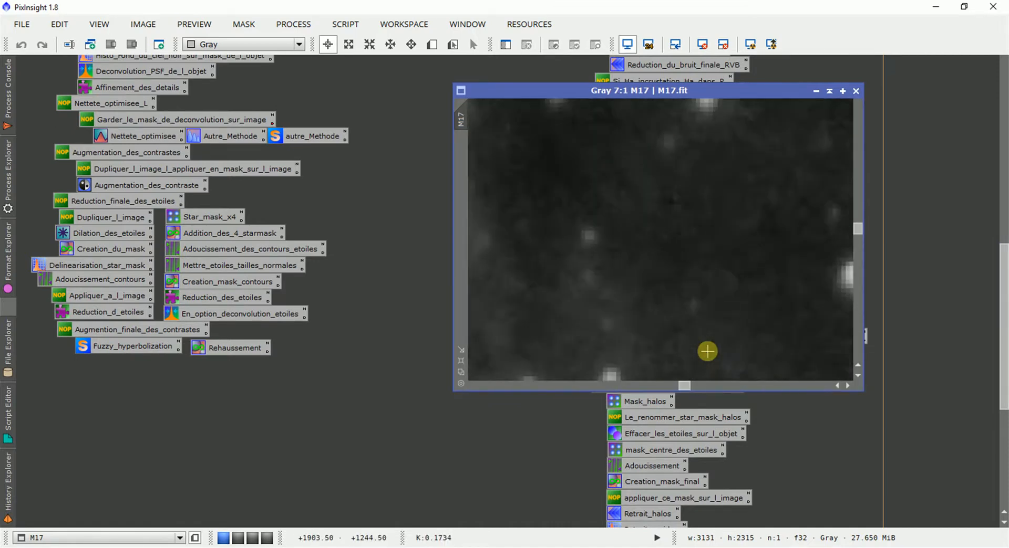
pyautogui.scroll(-1, 706, 352)
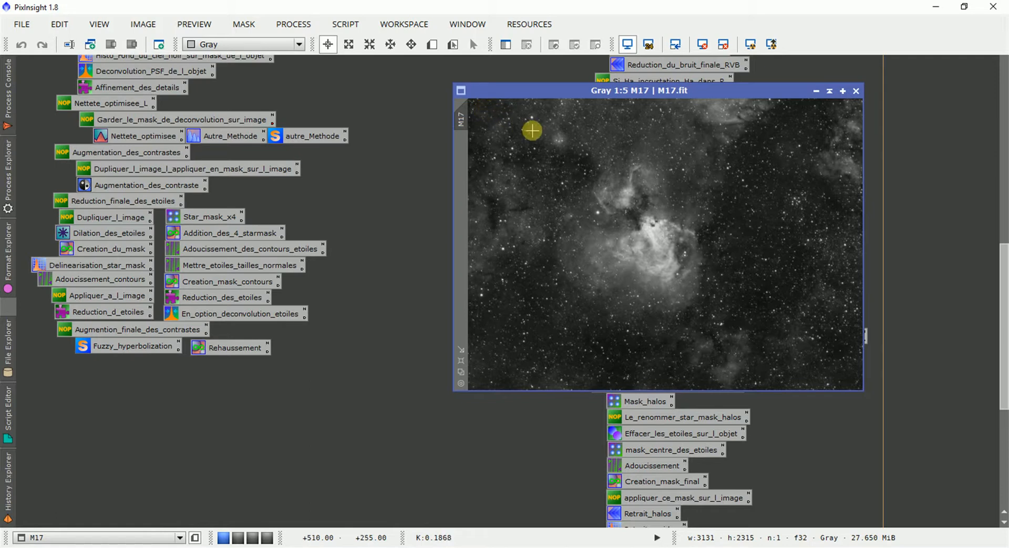
pyautogui.moveTo(528, 88); pyautogui.dragTo(516, 90)
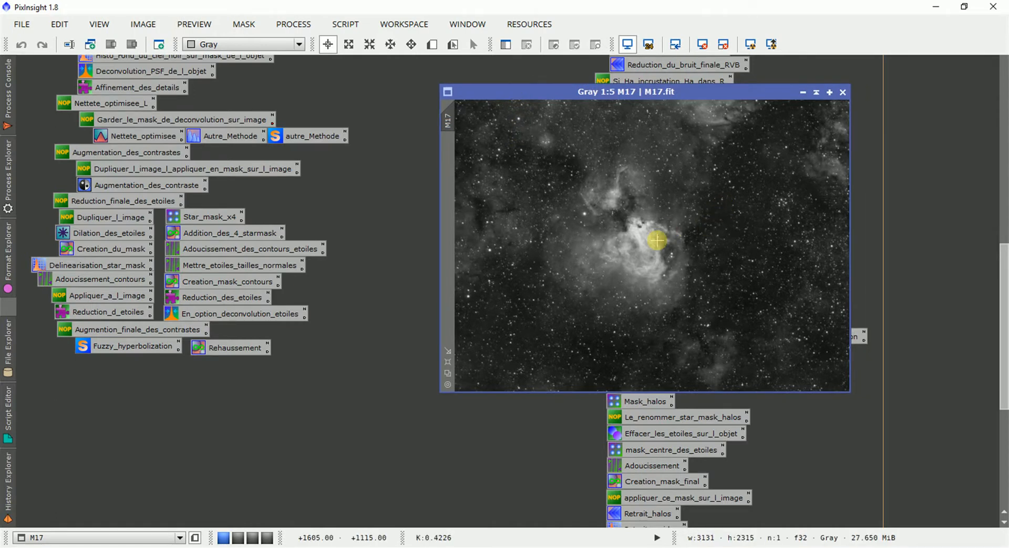
pyautogui.scroll(3, 657, 239)
pyautogui.moveTo(581, 386); pyautogui.dragTo(627, 387)
pyautogui.scroll(2, 641, 338)
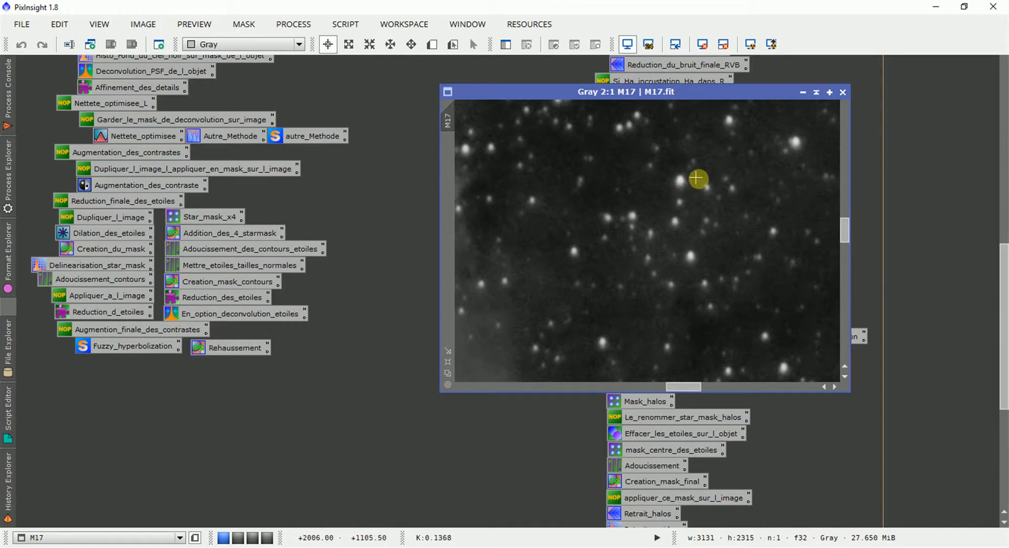
pyautogui.scroll(-2, 661, 226)
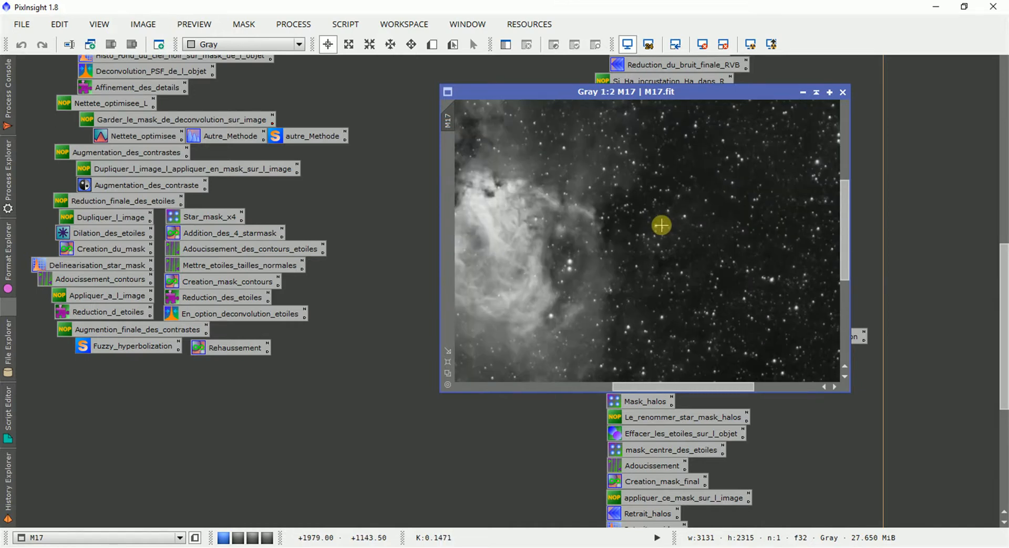
pyautogui.scroll(-1, 661, 225)
pyautogui.scroll(-1, 661, 225)
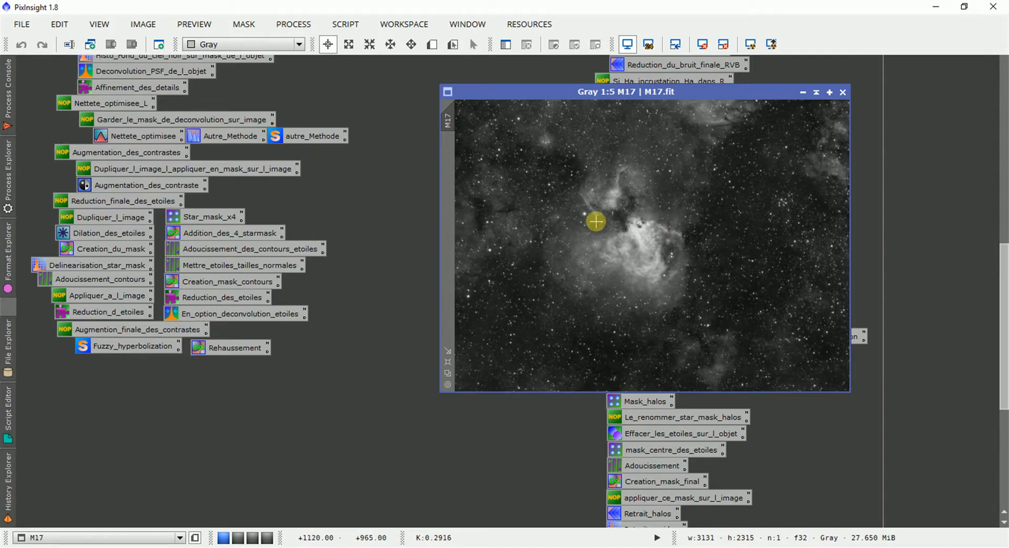
# Review the workflow icons in the workspace, down to the two star-reduction groups under Reduction_finale_des_etoiles
pyautogui.moveTo(1003, 263); pyautogui.dragTo(1004, 67)
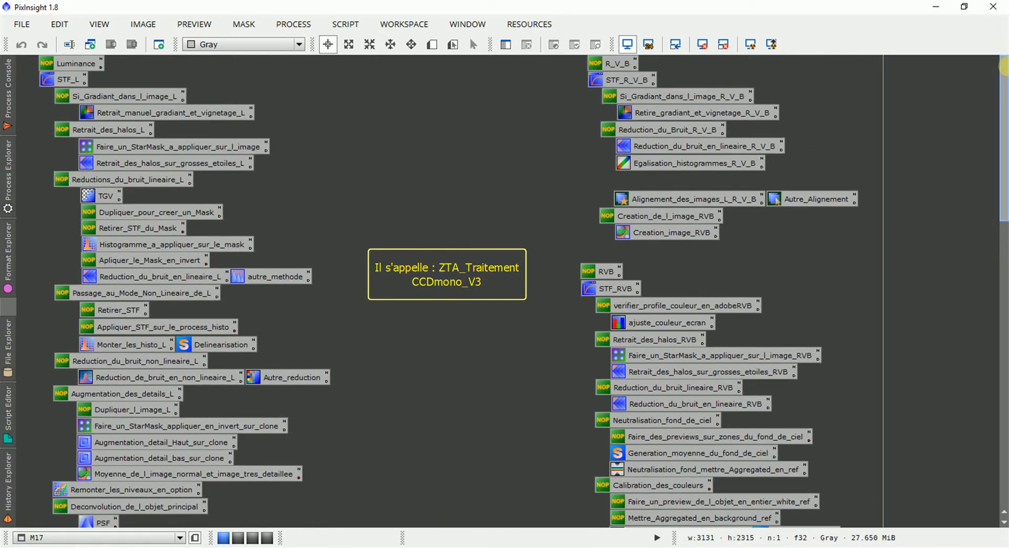
pyautogui.moveTo(1003, 101); pyautogui.dragTo(1004, 257)
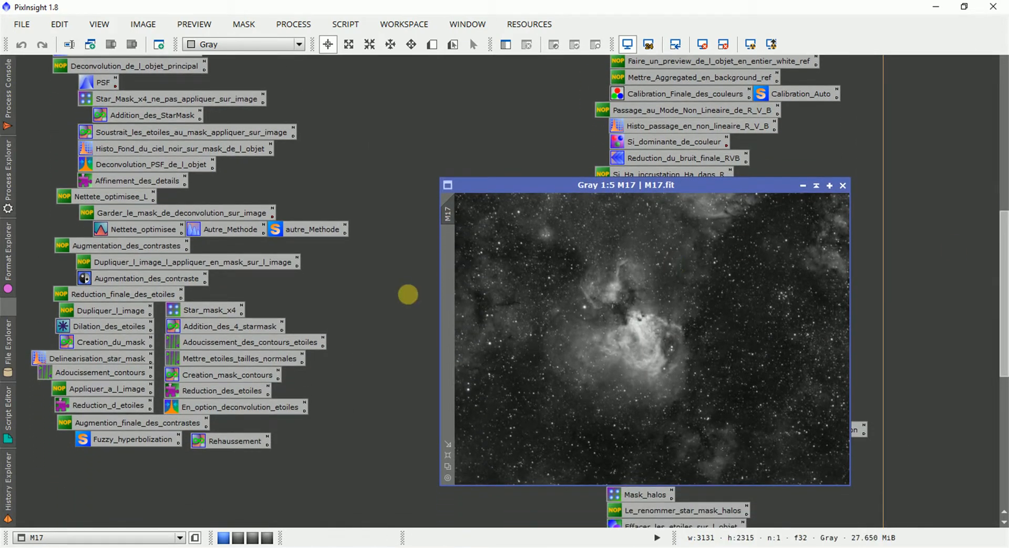
pyautogui.moveTo(37, 297); pyautogui.dragTo(267, 410)
pyautogui.click(326, 387)
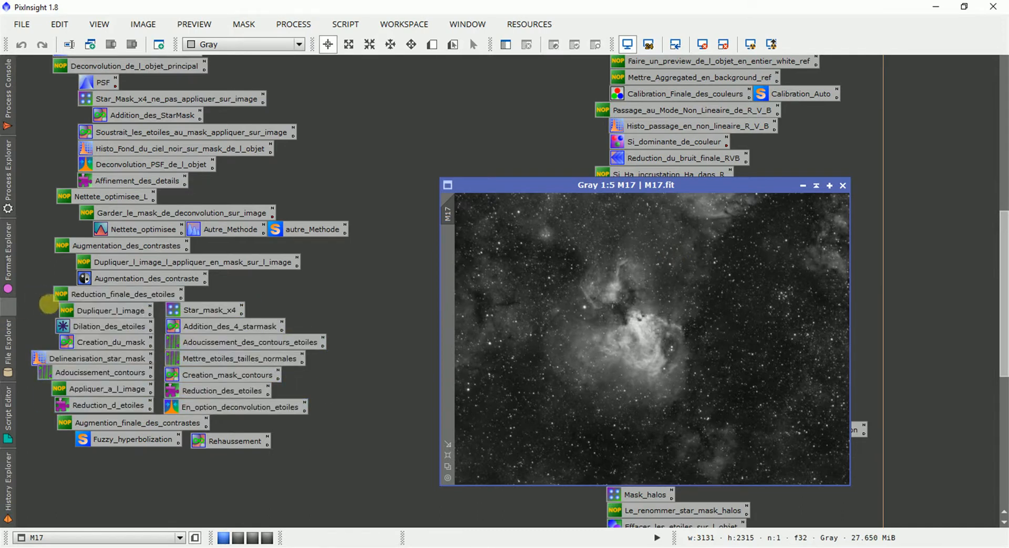
pyautogui.moveTo(44, 304); pyautogui.dragTo(155, 412)
pyautogui.moveTo(267, 307); pyautogui.dragTo(202, 427)
pyautogui.click(281, 423)
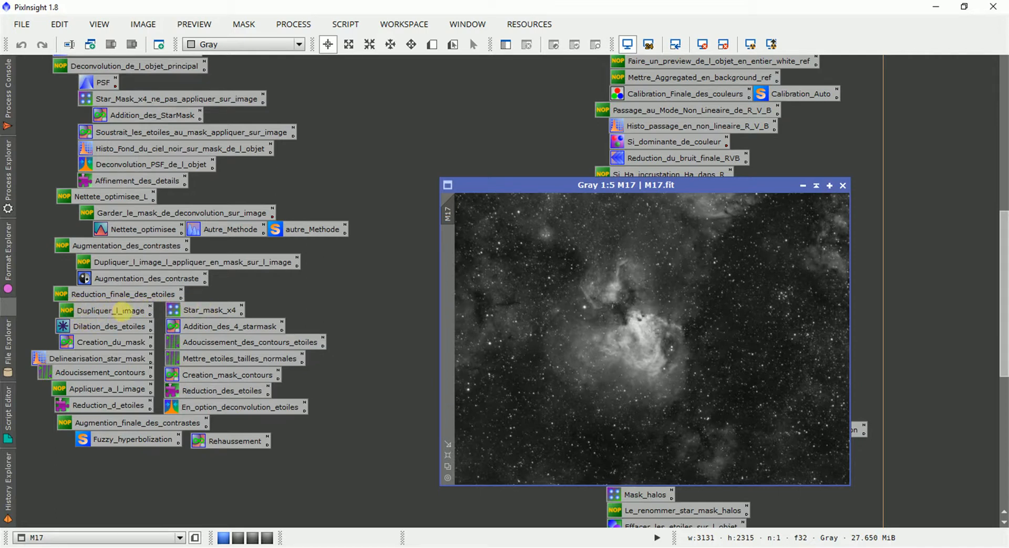
# Duplicate the M17 image and place the clone in front of the original
pyautogui.moveTo(446, 208); pyautogui.dragTo(405, 212)
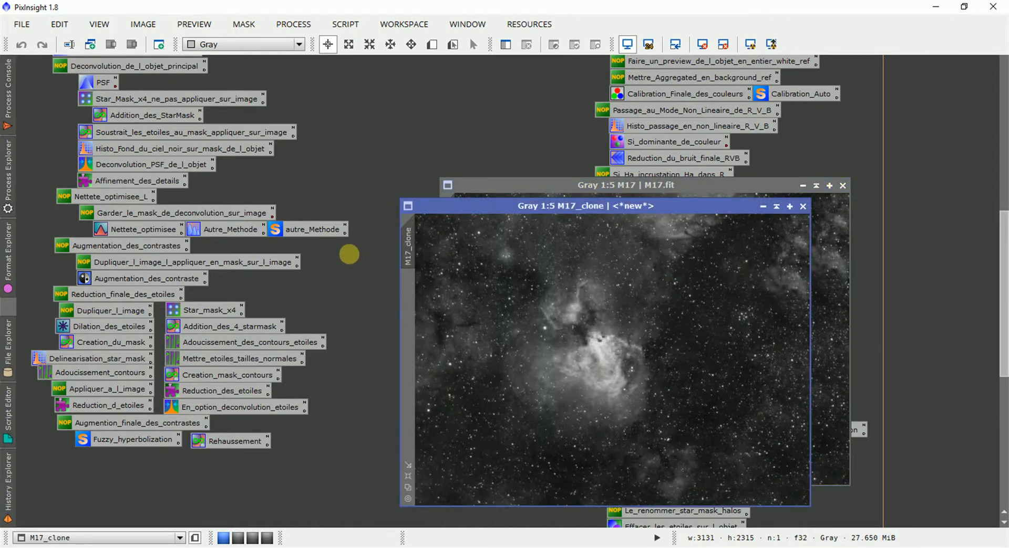
pyautogui.moveTo(485, 206); pyautogui.dragTo(482, 207)
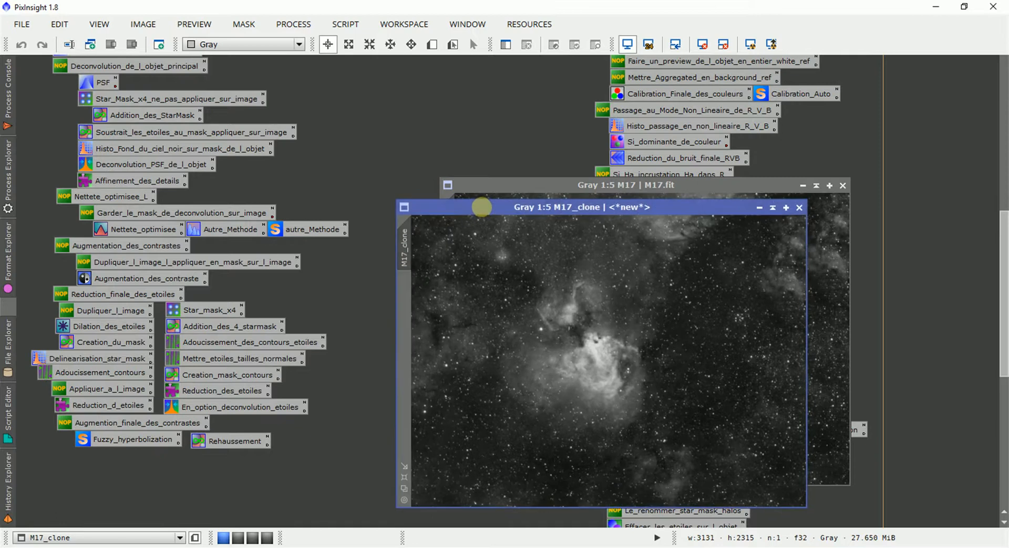
# Look back at the Monter_les_histo_L icon in the luminance workflow and return to the final star-reduction group
pyautogui.moveTo(46, 290); pyautogui.dragTo(105, 376)
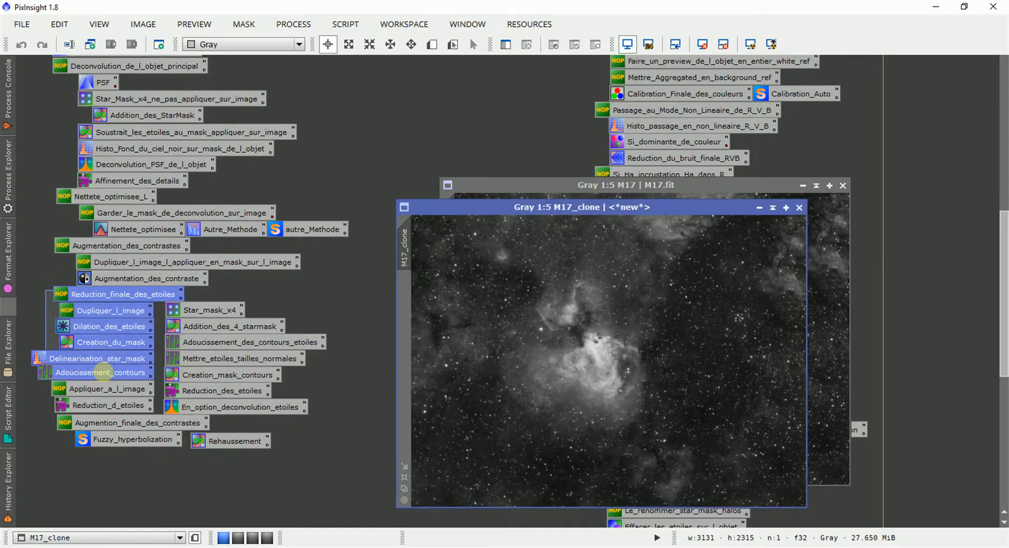
pyautogui.scroll(1, 1004, 258)
pyautogui.scroll(5, 1001, 258)
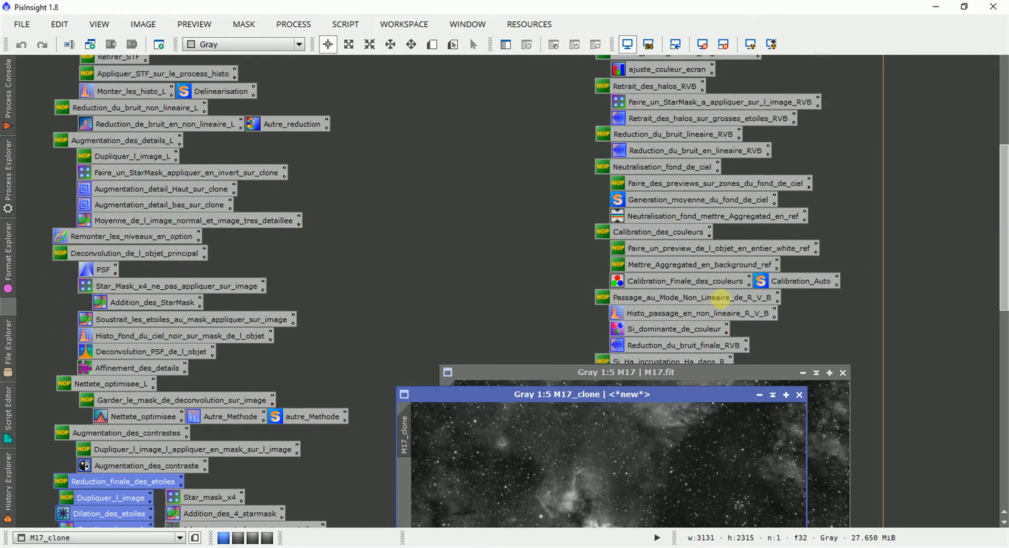
pyautogui.click(58, 88)
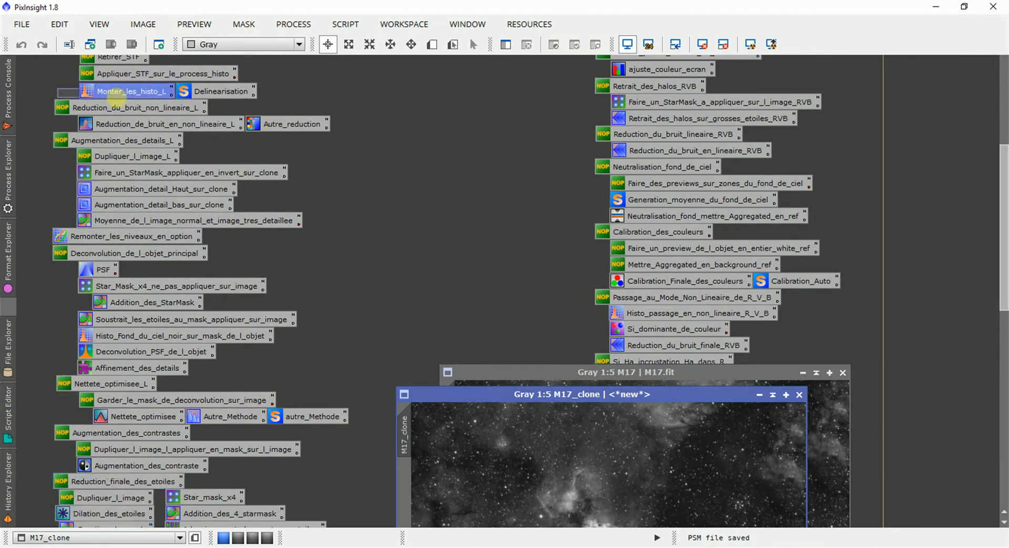
pyautogui.scroll(-3, 1003, 254)
pyautogui.scroll(-11, 1003, 255)
pyautogui.scroll(2, 1003, 254)
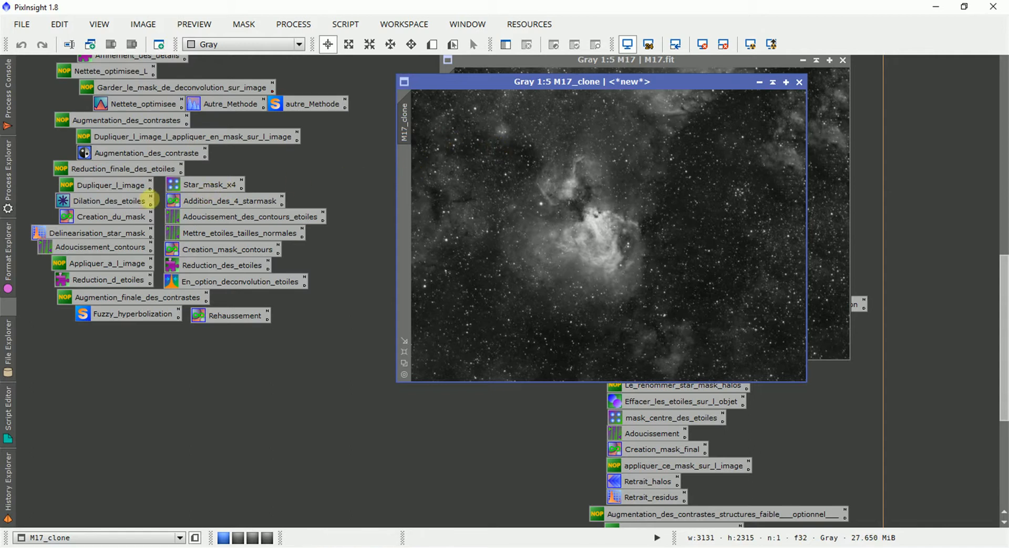
# Open the Dilation_des_etoiles Convolution process and show its real-time preview on a star-field preview of about 195 × 205 px in the clone
pyautogui.doubleClick(134, 201)
pyautogui.moveTo(376, 210); pyautogui.dragTo(582, 232)
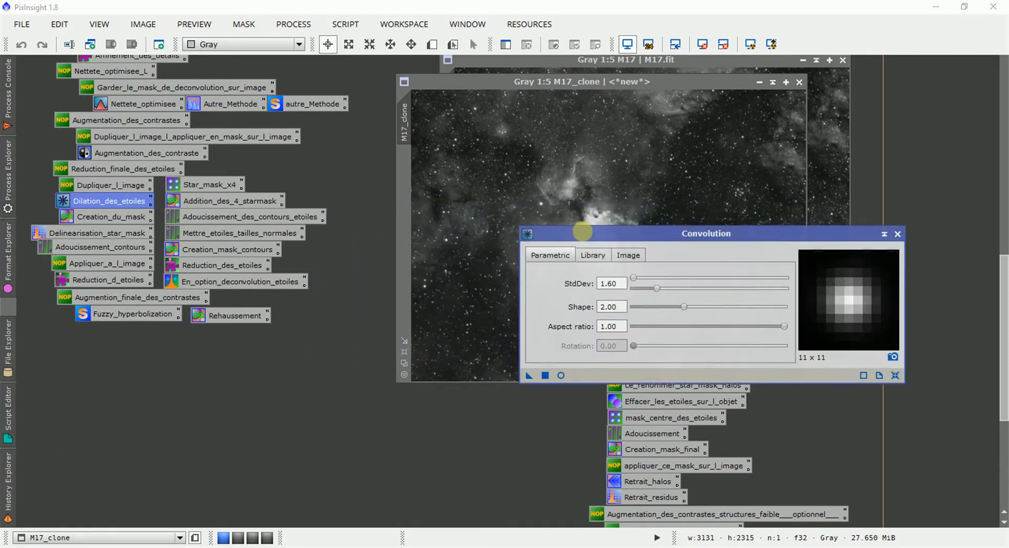
pyautogui.click(431, 44)
pyautogui.moveTo(664, 149); pyautogui.dragTo(687, 174)
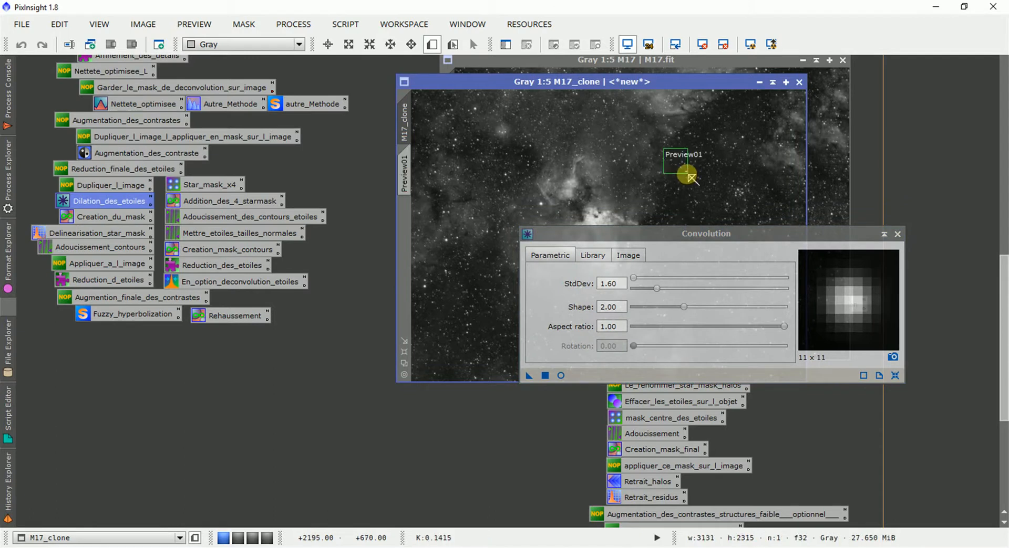
pyautogui.click(401, 170)
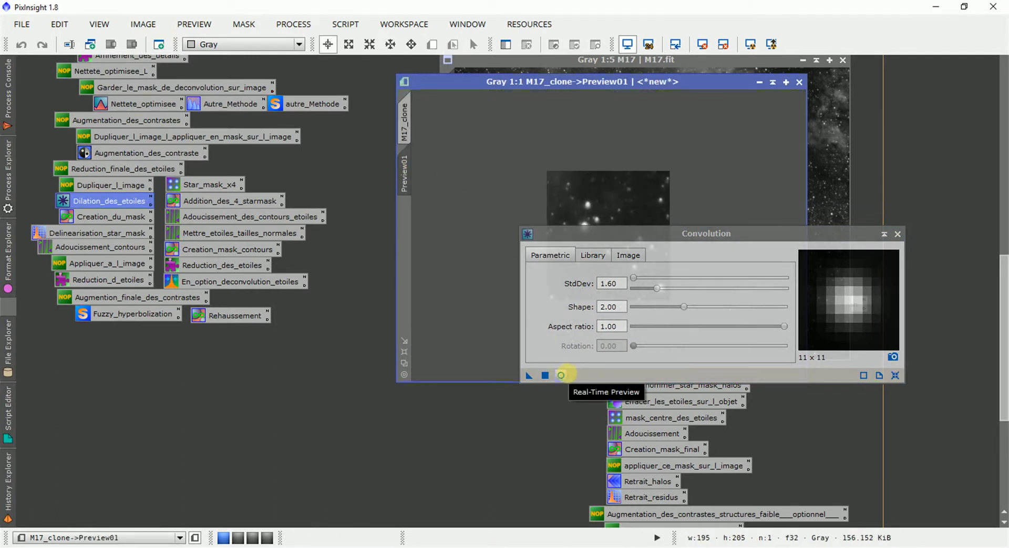
pyautogui.click(561, 375)
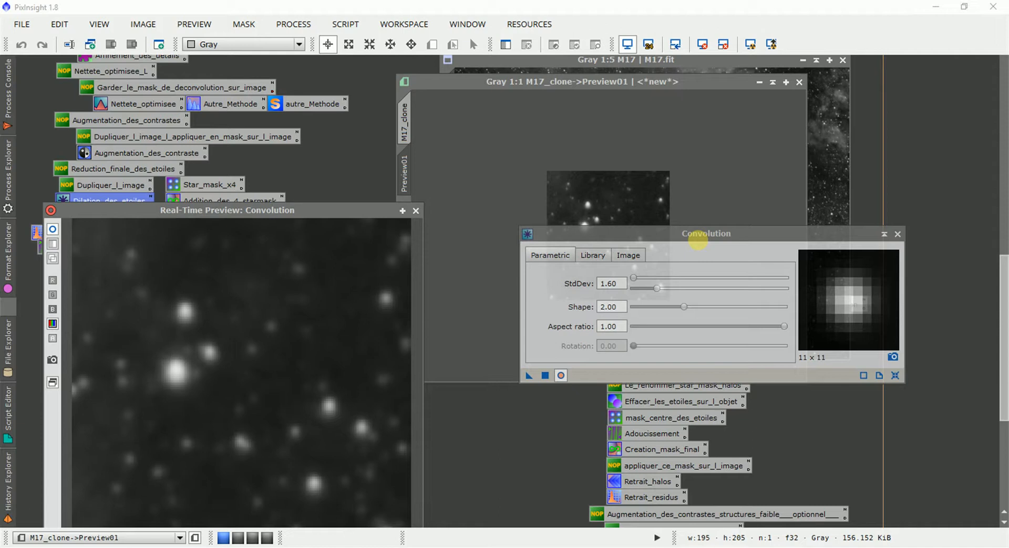
# Set the Convolution StdDev to 1.80, comparing the stars with and without the effect in the real-time preview
pyautogui.moveTo(656, 286)
pyautogui.mouseDown()
pyautogui.moveTo(730, 288)
pyautogui.moveTo(657, 289)
pyautogui.mouseUp()
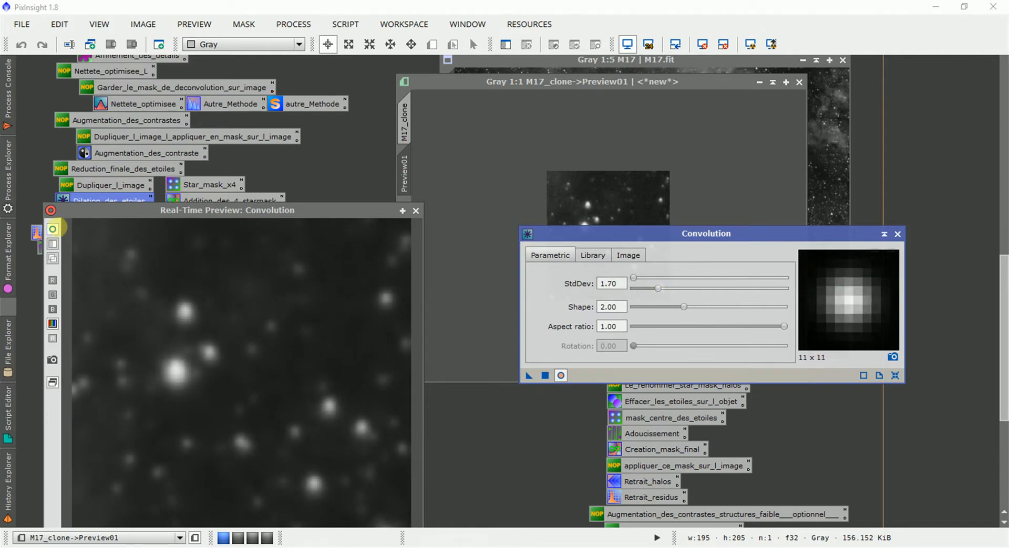
pyautogui.click(53, 229)
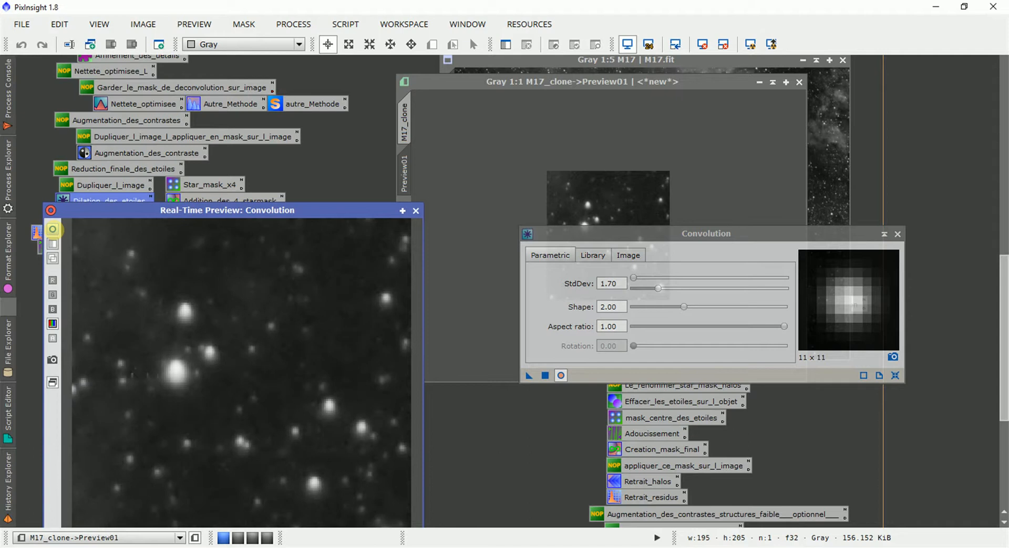
pyautogui.click(658, 288)
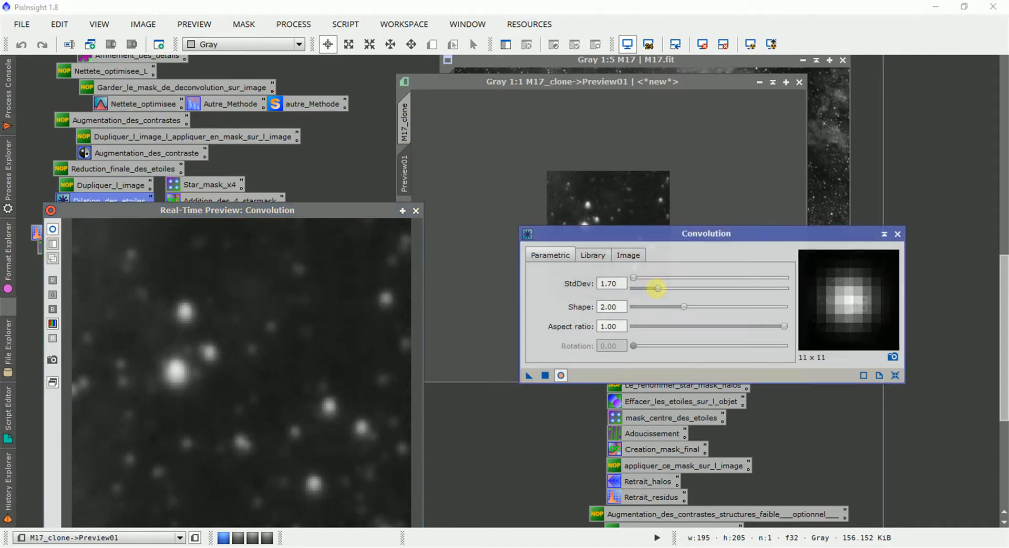
pyautogui.moveTo(657, 289)
pyautogui.mouseDown()
pyautogui.moveTo(728, 288)
pyautogui.moveTo(659, 288)
pyautogui.mouseUp()
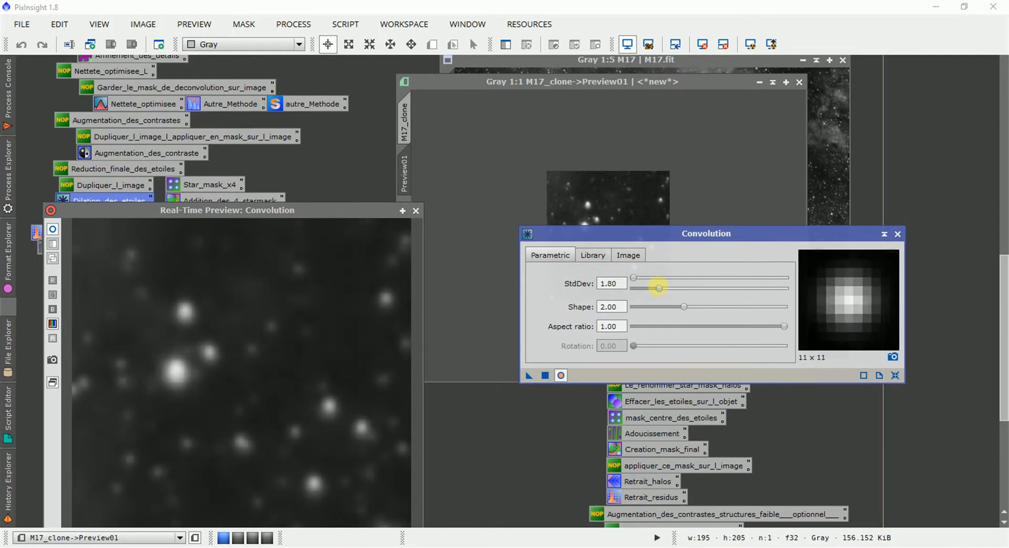
pyautogui.click(52, 229)
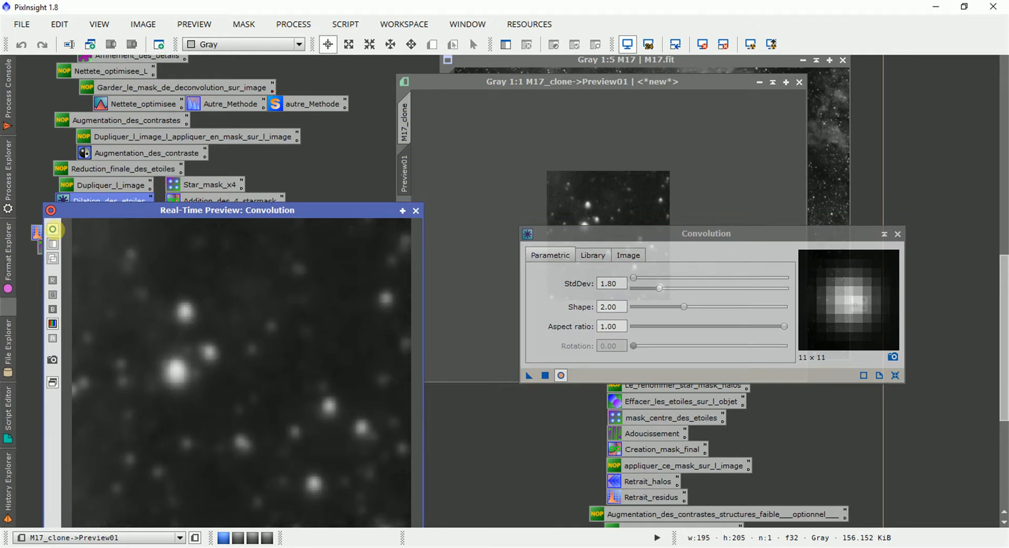
pyautogui.click(53, 229)
pyautogui.click(52, 229)
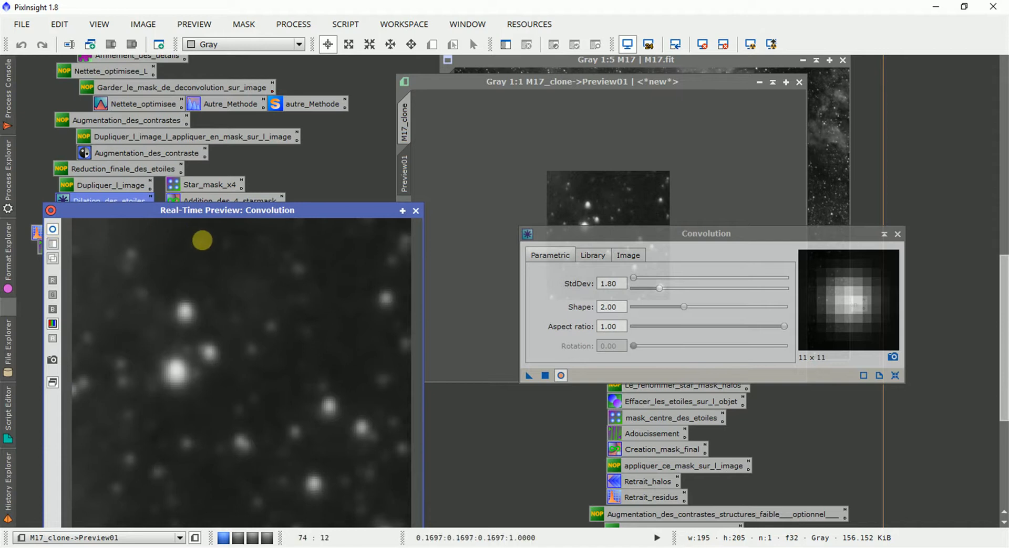
pyautogui.click(52, 229)
pyautogui.click(53, 229)
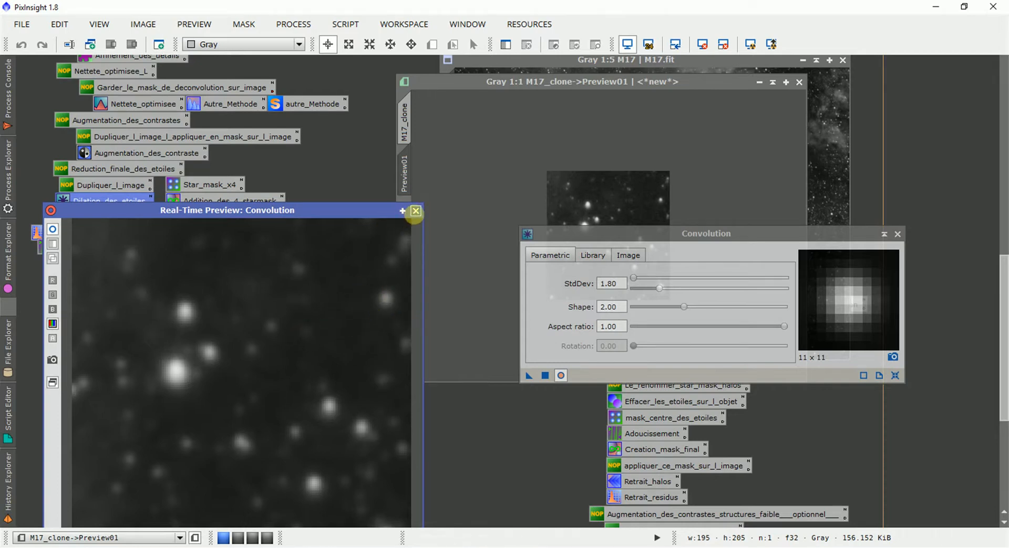
# Close the real-time preview and delete Preview01 from the clone
pyautogui.click(415, 211)
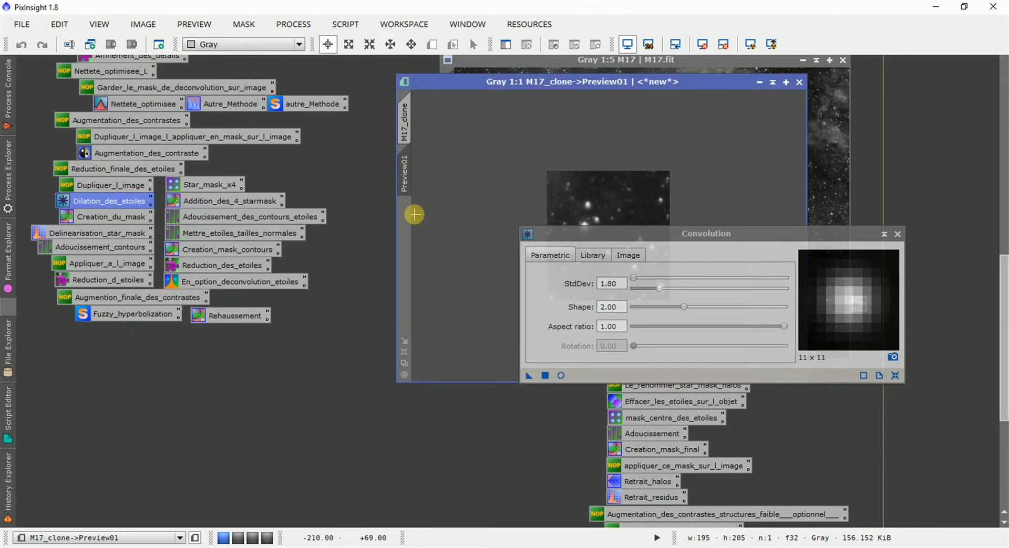
pyautogui.rightClick(406, 197)
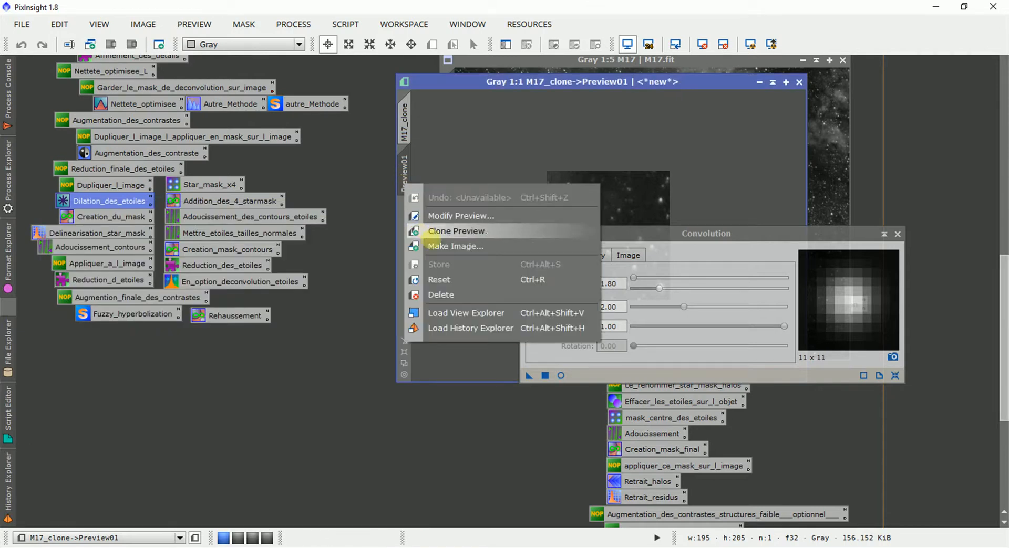
pyautogui.click(441, 295)
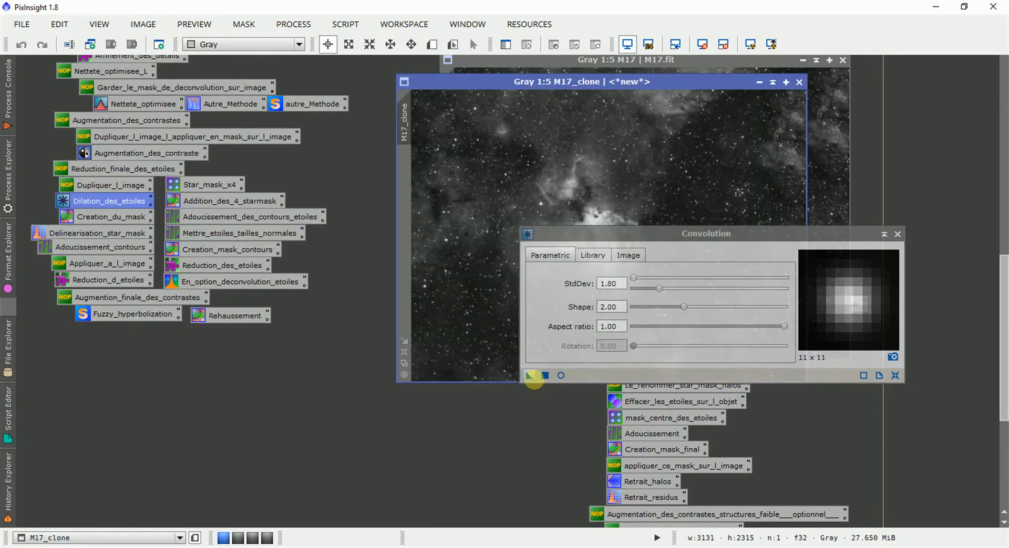
# Apply the Convolution to the whole M17_clone image and close the process window
pyautogui.moveTo(529, 375); pyautogui.dragTo(489, 328)
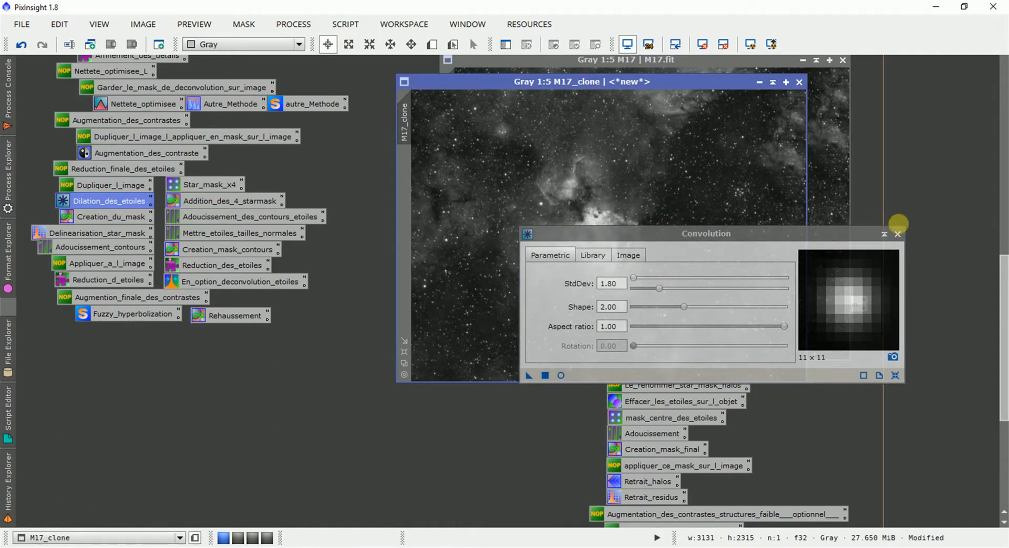
pyautogui.click(896, 235)
# Compare the clone's stars before and after the Convolution by undoing and redoing it on a close-up star field
pyautogui.scroll(5, 657, 226)
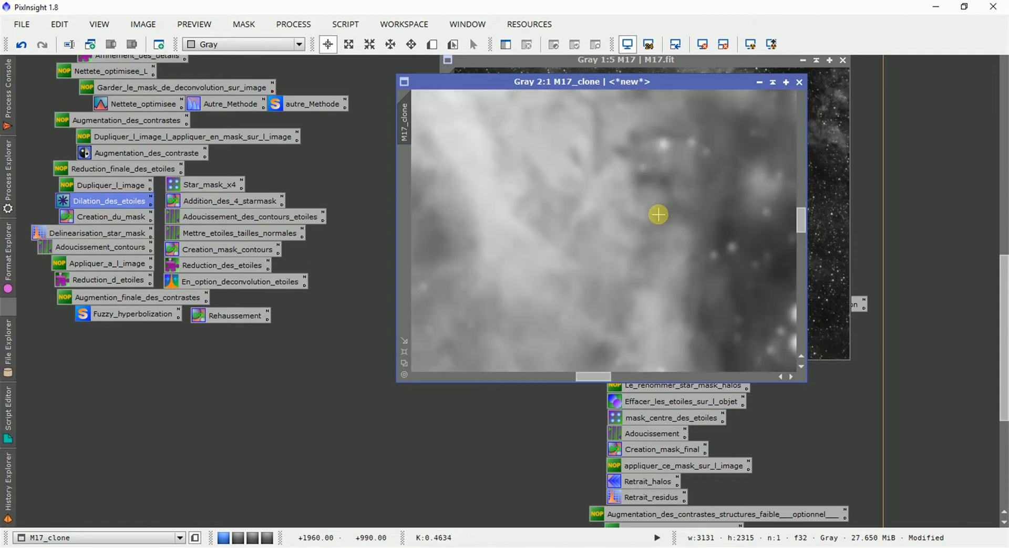
pyautogui.moveTo(590, 377); pyautogui.dragTo(628, 376)
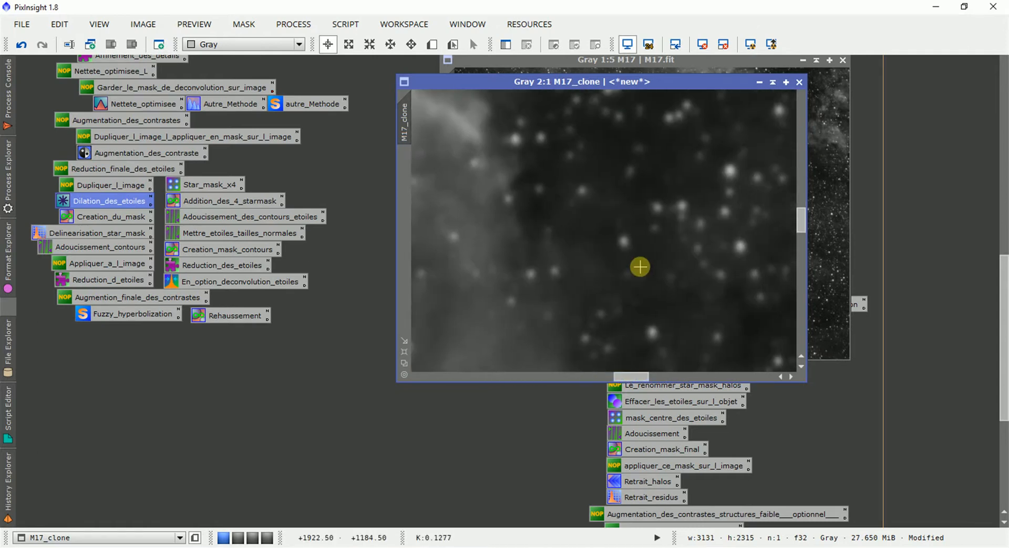
pyautogui.click(21, 44)
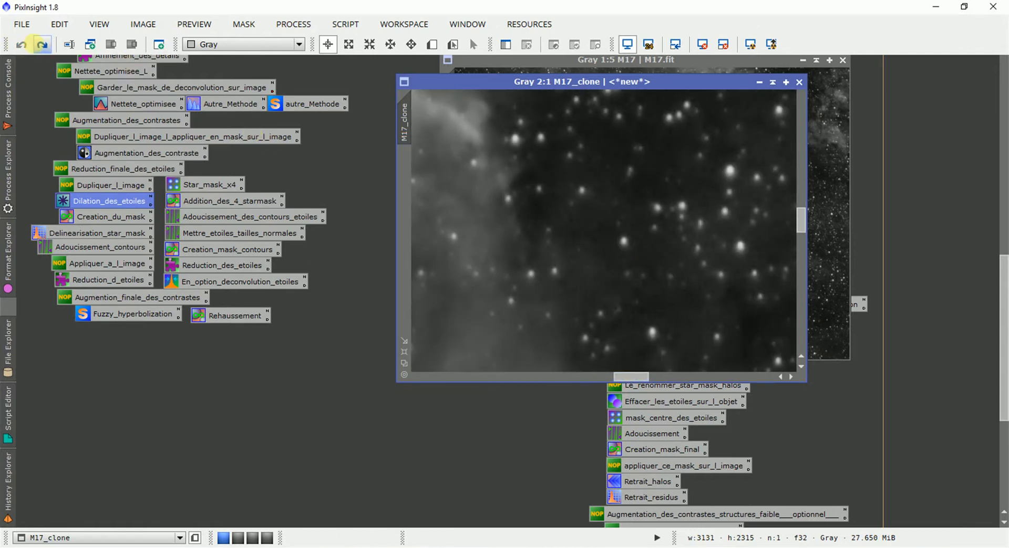
pyautogui.click(42, 45)
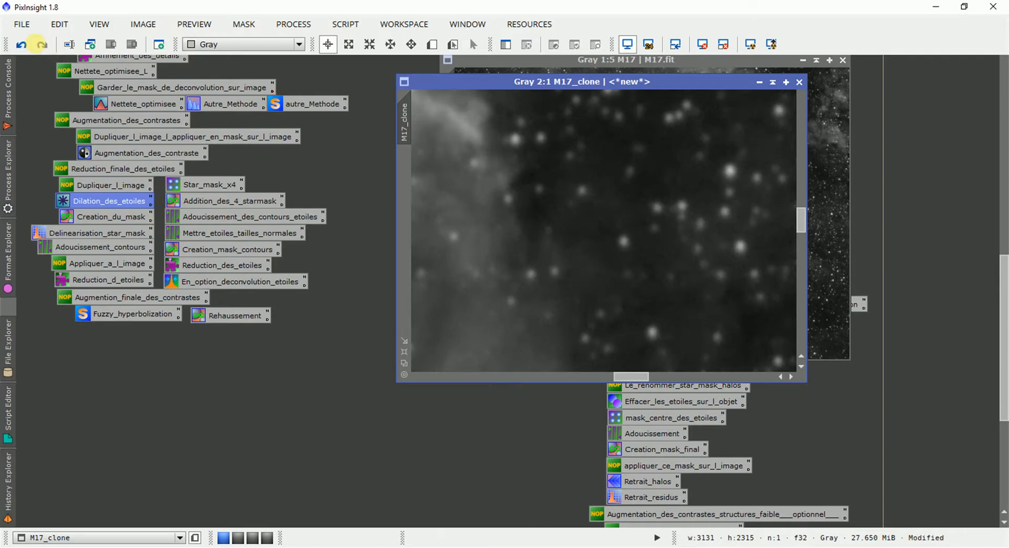
# Open the Creation_du_mask PixelMath process and set its RGB/K expression to M17_clone-M17
pyautogui.moveTo(403, 164); pyautogui.dragTo(393, 193)
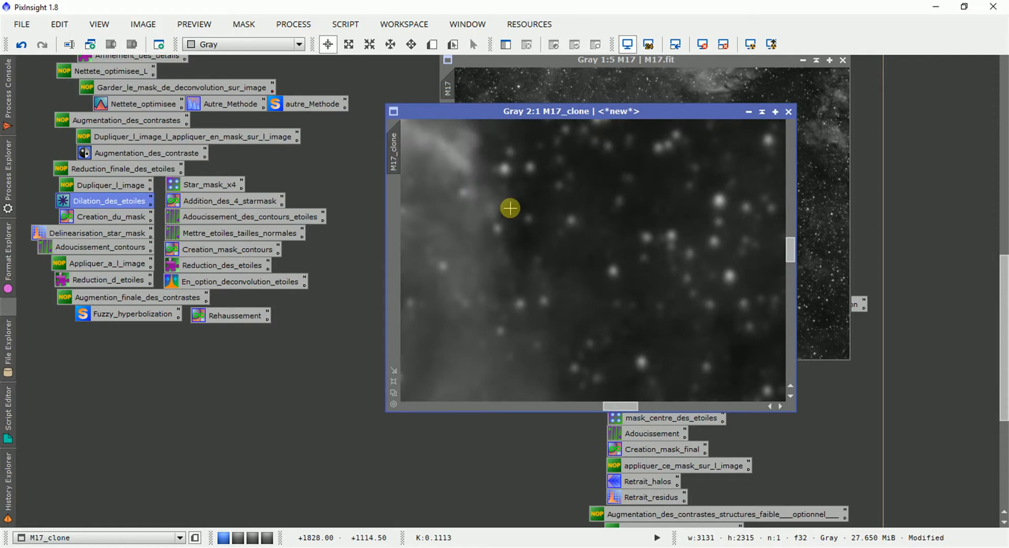
pyautogui.click(542, 83)
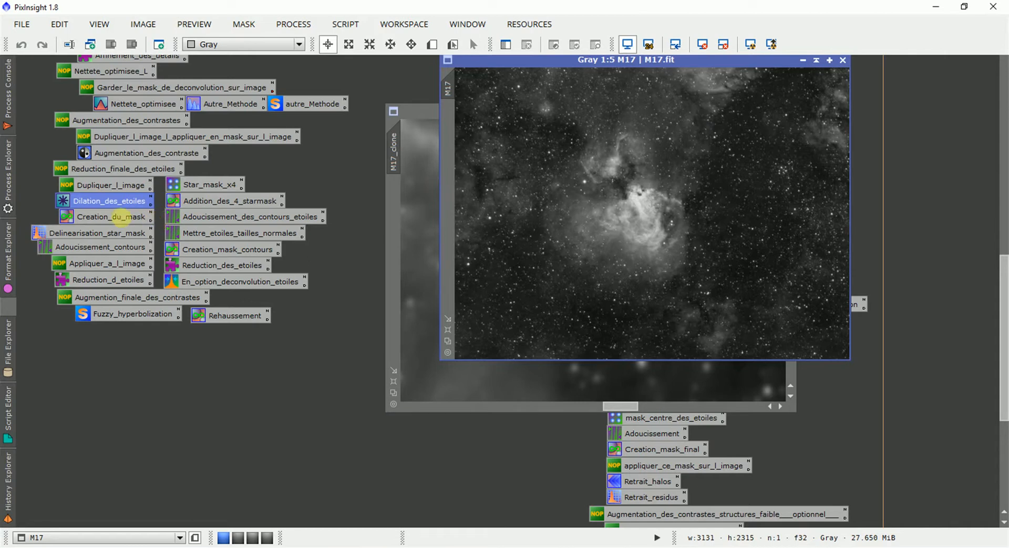
pyautogui.click(120, 217)
pyautogui.doubleClick(120, 217)
pyautogui.moveTo(213, 182); pyautogui.dragTo(387, 252)
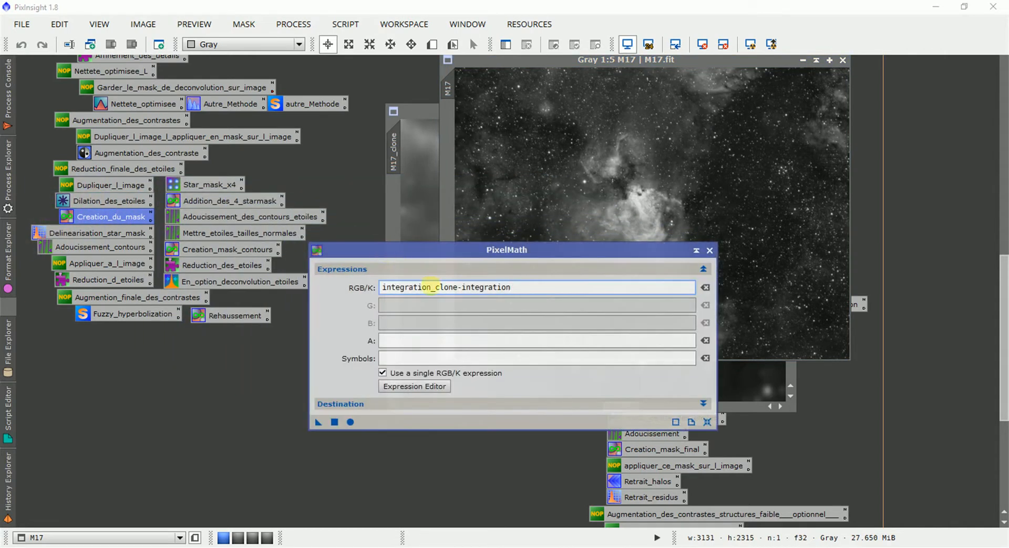
pyautogui.moveTo(430, 288); pyautogui.dragTo(380, 288)
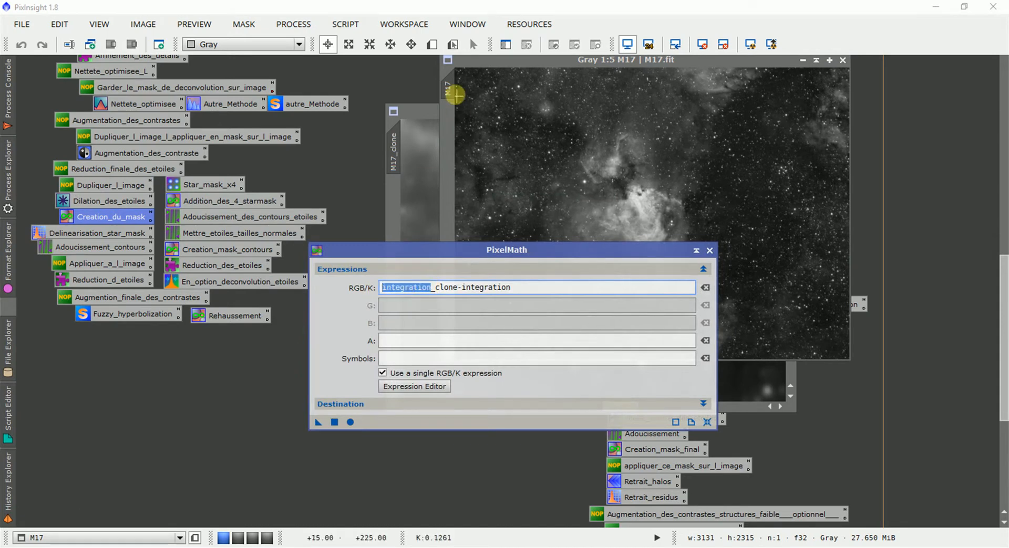
pyautogui.write('M17_clone-M17')
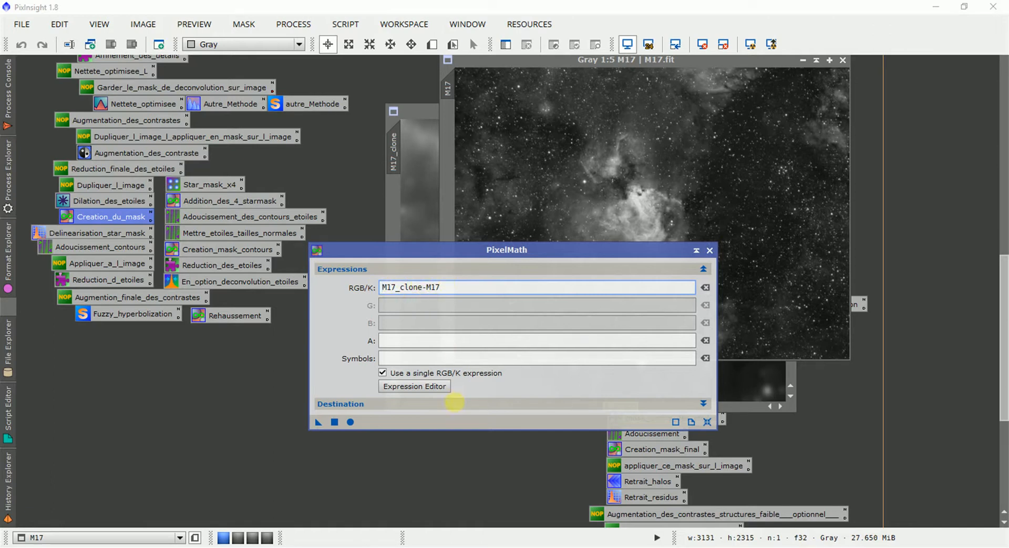
# Apply the PixelMath subtraction to the M17_clone image and close the process window
pyautogui.doubleClick(402, 226)
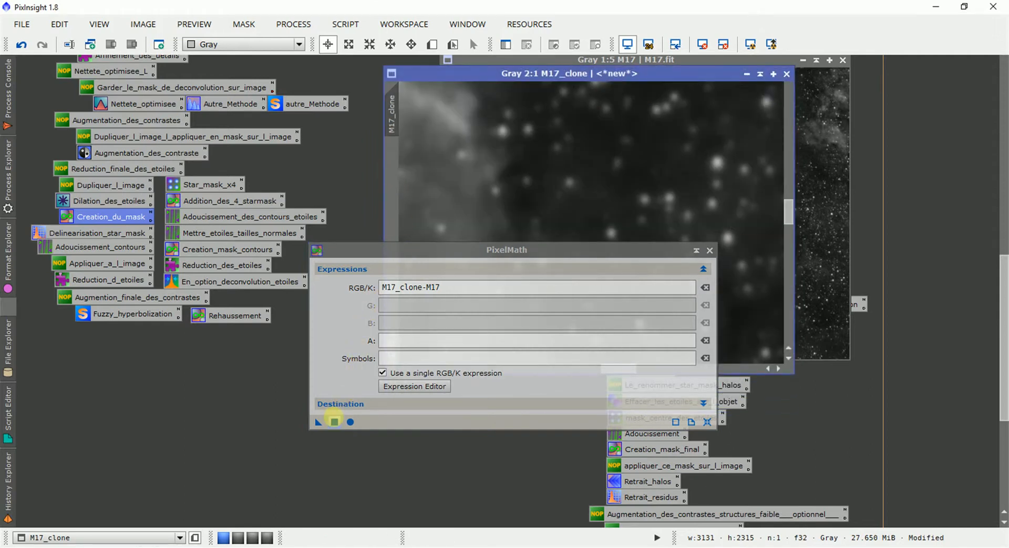
pyautogui.click(334, 422)
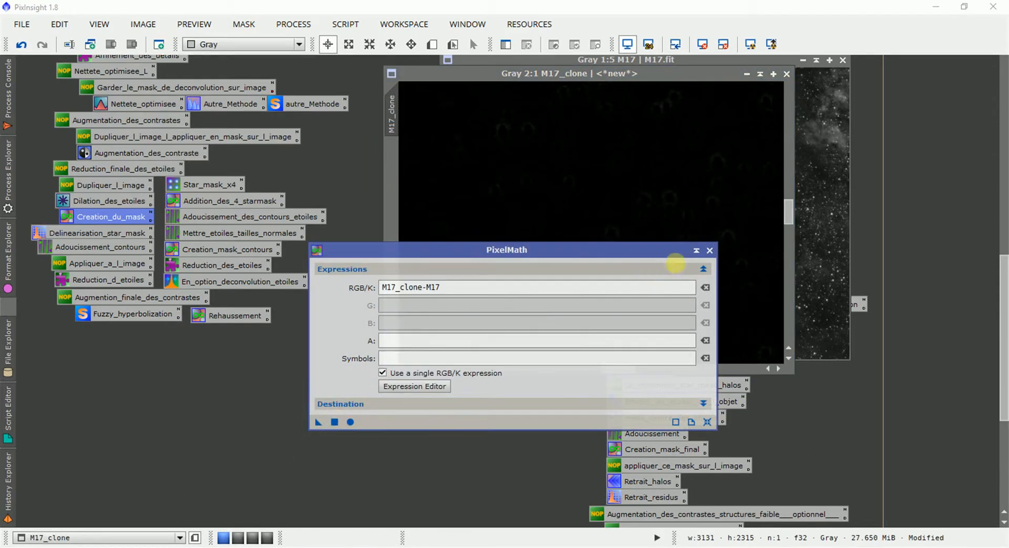
pyautogui.click(709, 250)
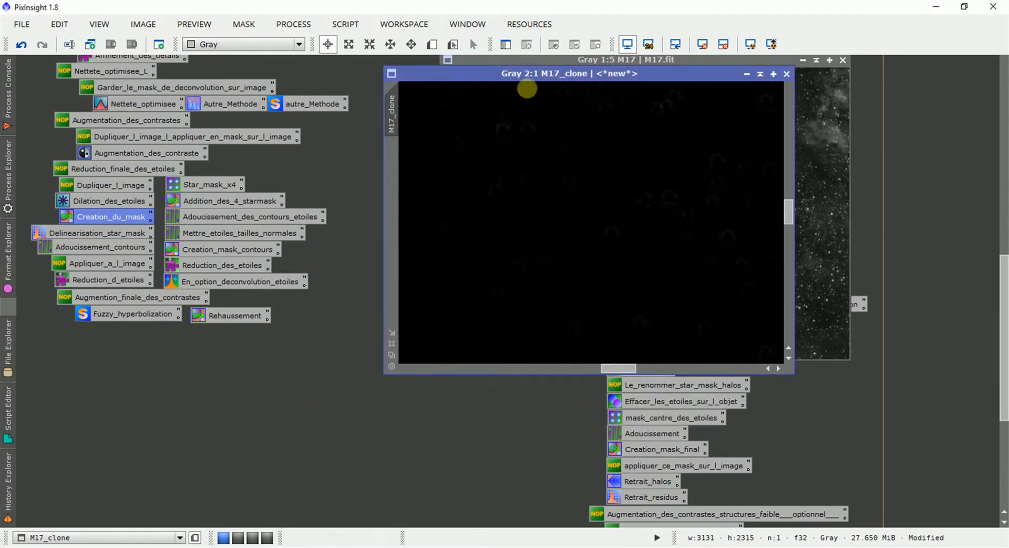
# Create a preview of about 207 × 160 px on the star field of M17_clone and display it
pyautogui.moveTo(526, 71); pyautogui.dragTo(510, 101)
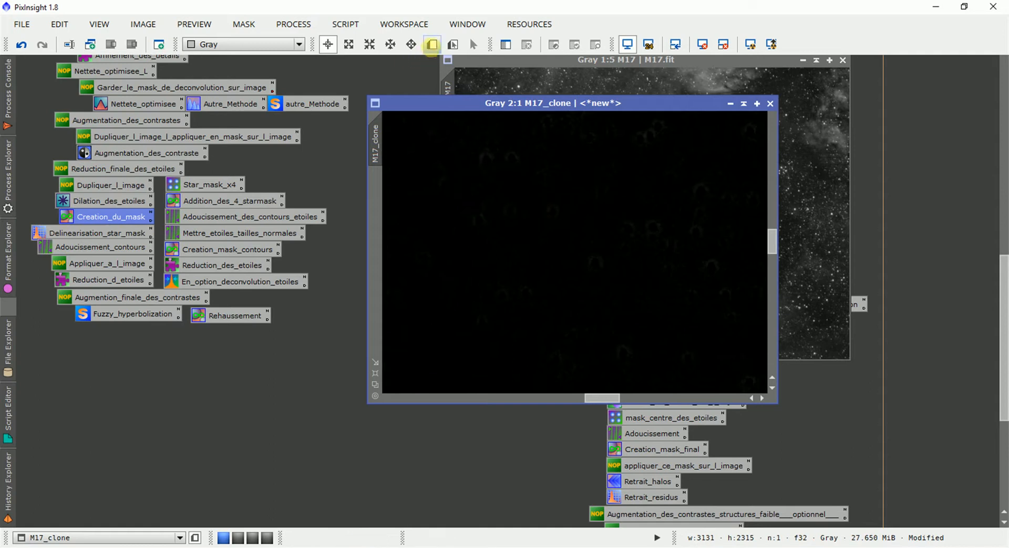
pyautogui.click(432, 45)
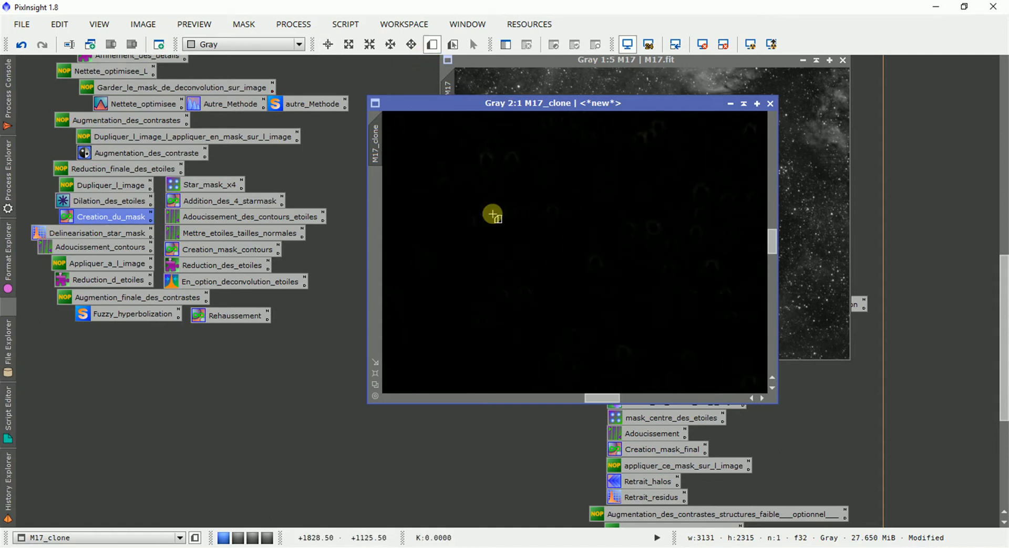
pyautogui.scroll(-1, 492, 214)
pyautogui.moveTo(487, 202); pyautogui.dragTo(617, 303)
pyautogui.moveTo(579, 263); pyautogui.dragTo(611, 230)
pyautogui.click(377, 205)
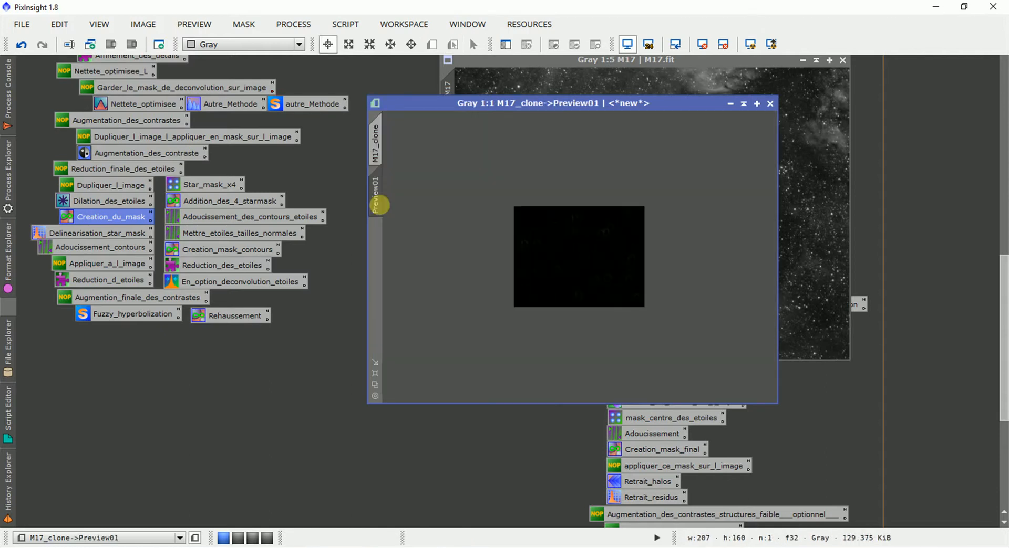
# Open the Delinearisation_star_mask HistogramTransformation, select M17_clone->Preview01 as its view and show the real-time preview
pyautogui.doubleClick(79, 232)
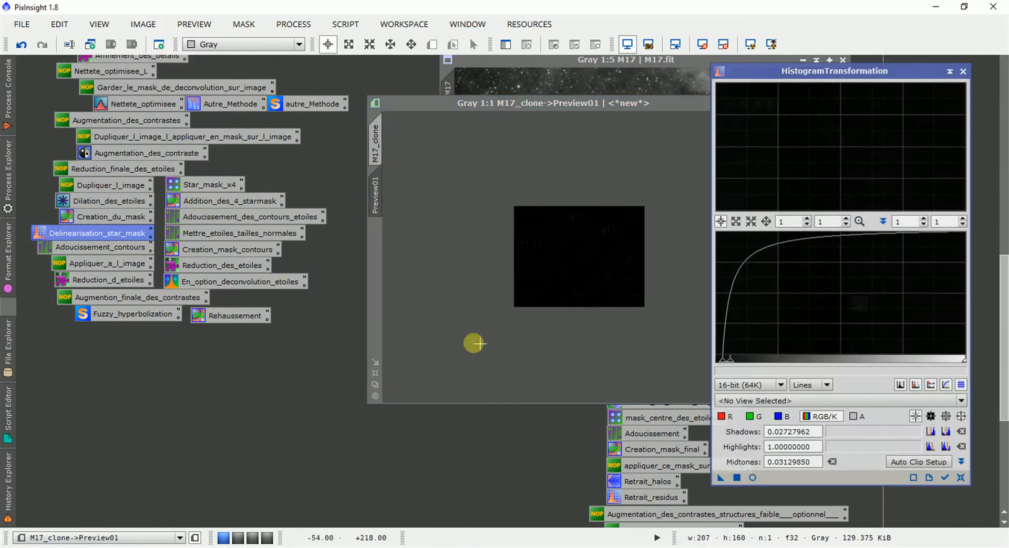
pyautogui.click(796, 401)
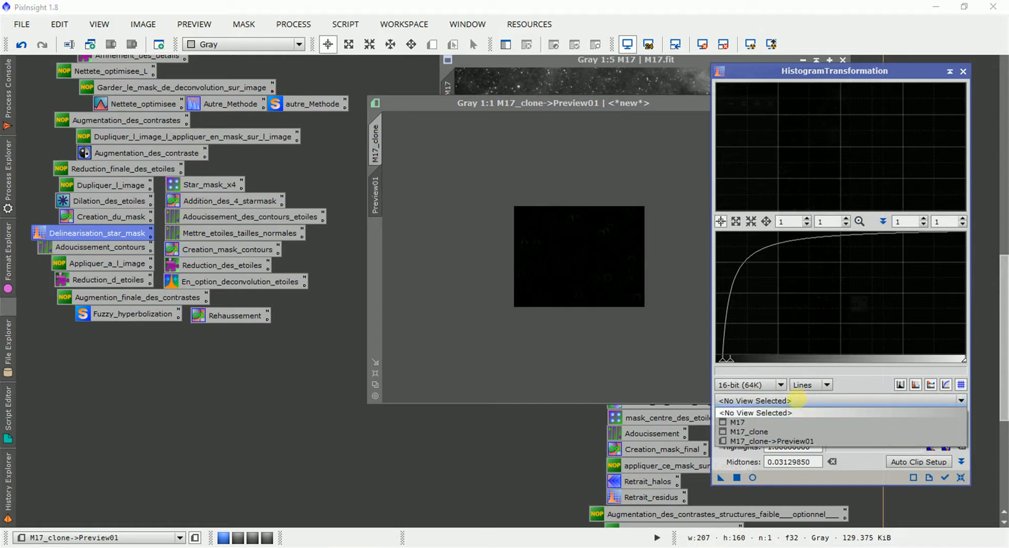
pyautogui.click(768, 441)
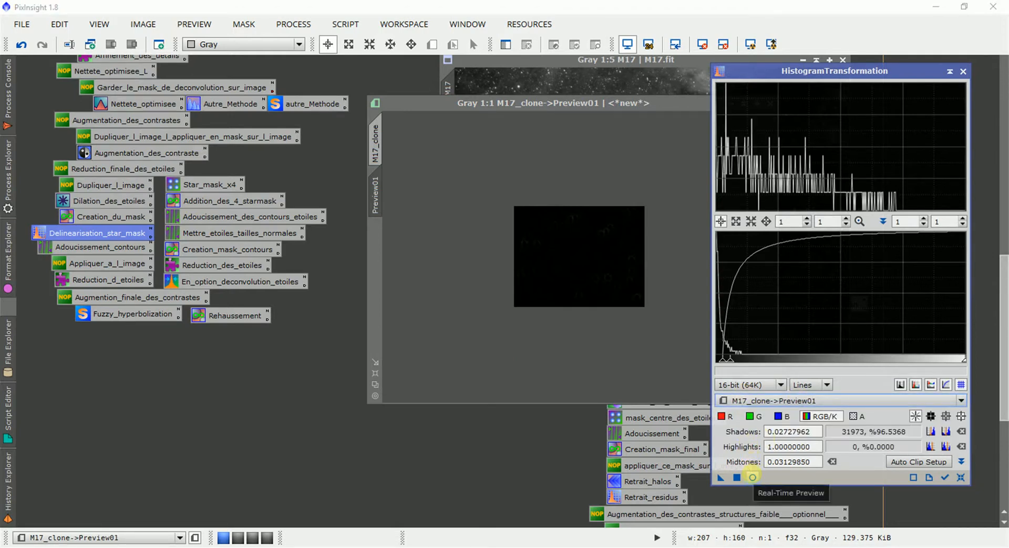
pyautogui.click(752, 477)
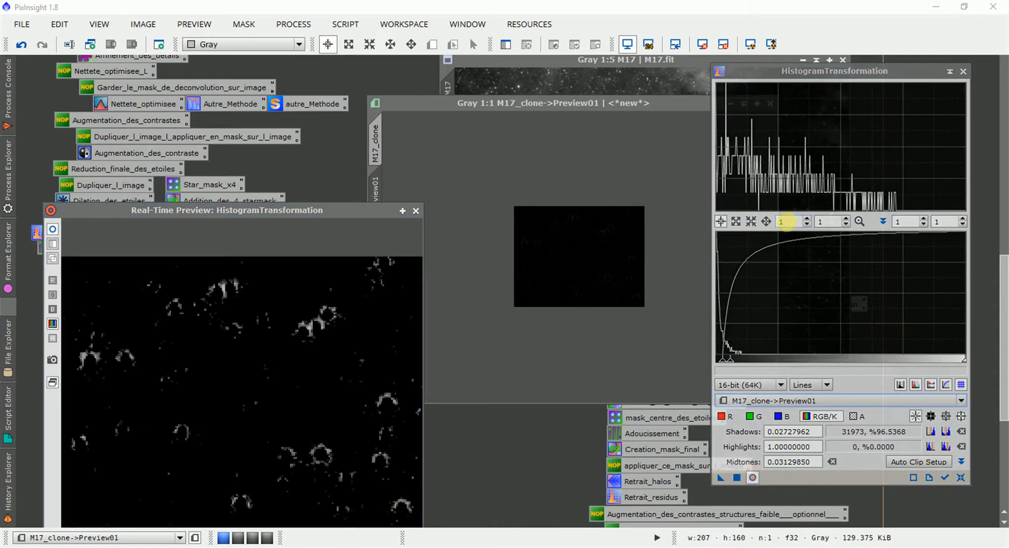
# Magnify the histogram 10 times horizontally and adjust the stretch to Shadows 0.01990426 and Midtones 0.02080123
pyautogui.click(790, 221)
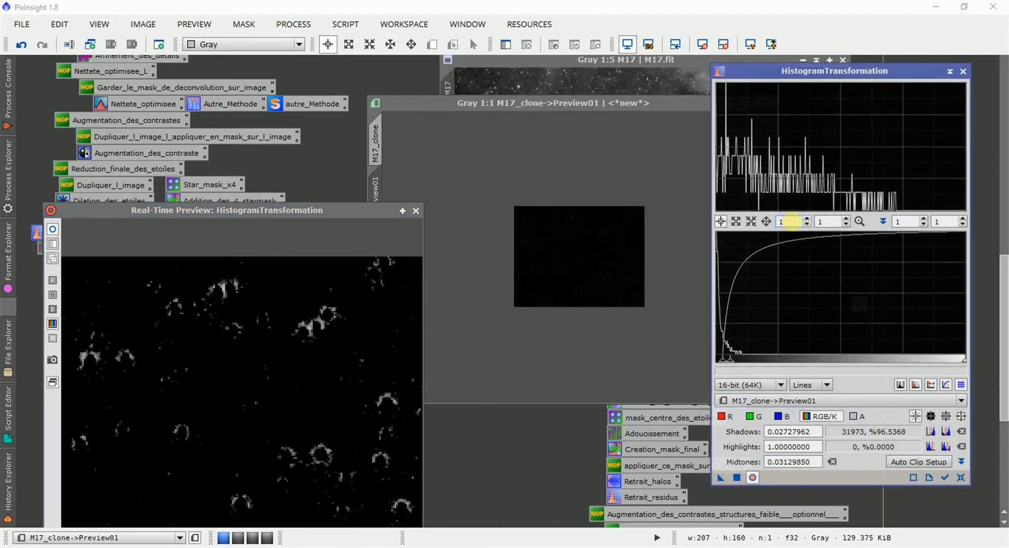
pyautogui.write('00')
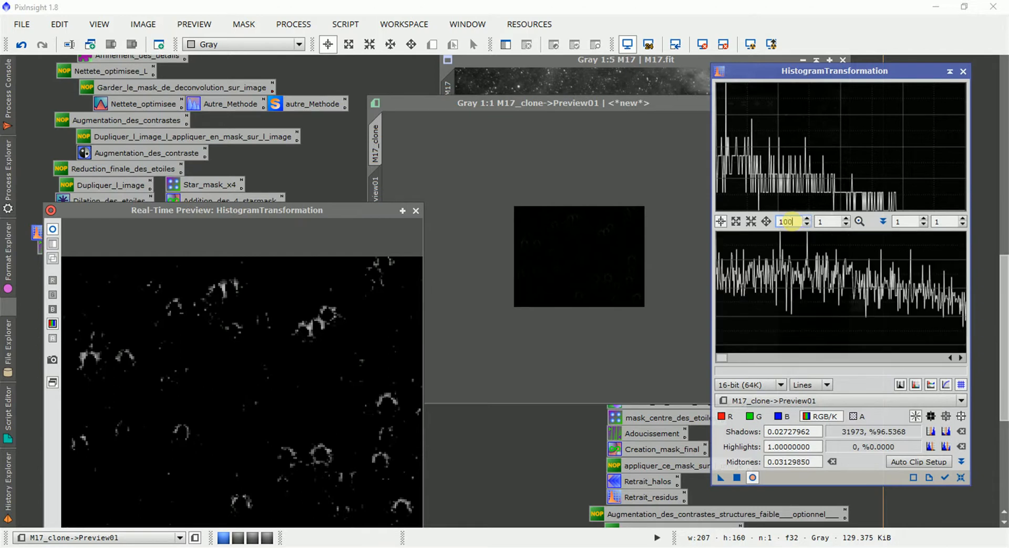
pyautogui.press('BackSpace')
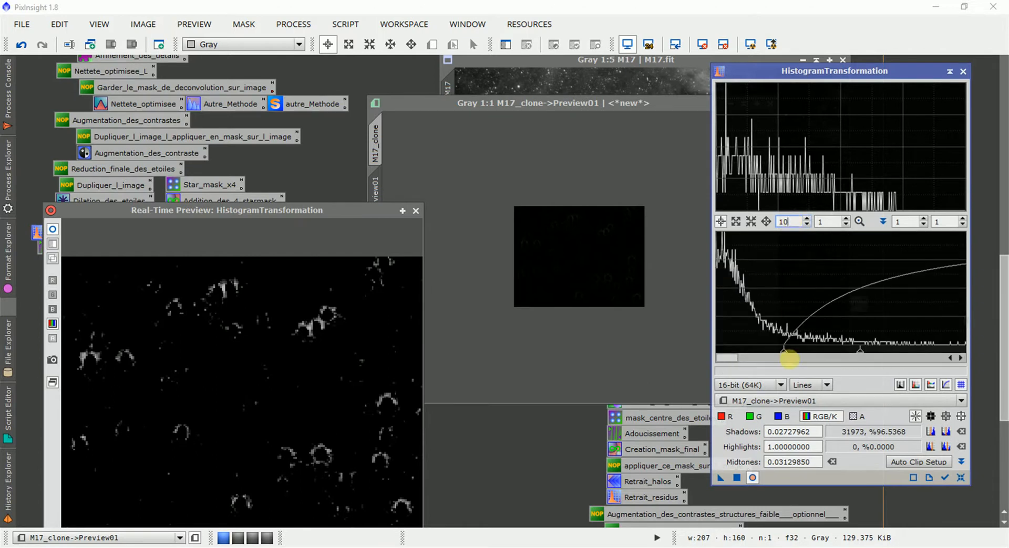
pyautogui.moveTo(781, 356); pyautogui.dragTo(717, 354)
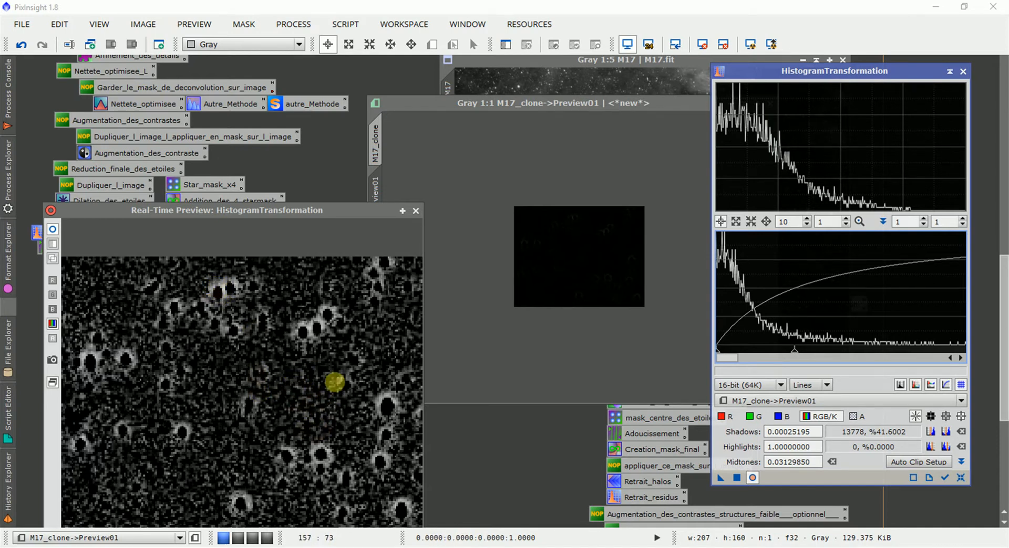
pyautogui.moveTo(718, 348); pyautogui.dragTo(802, 346)
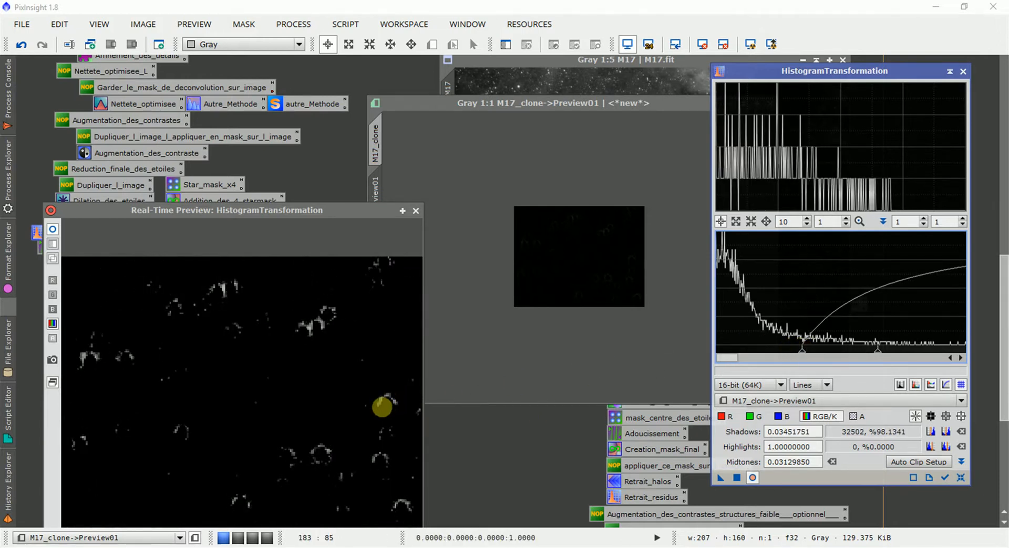
pyautogui.moveTo(796, 346); pyautogui.dragTo(763, 346)
pyautogui.moveTo(840, 346); pyautogui.dragTo(764, 350)
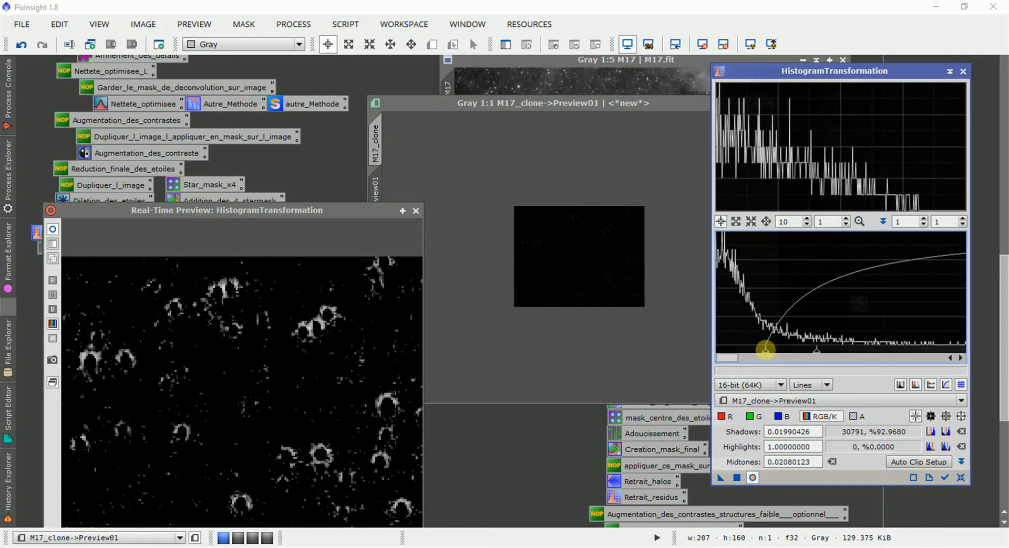
# Close the HistogramTransformation real-time preview and delete Preview01 from M17_clone
pyautogui.click(53, 229)
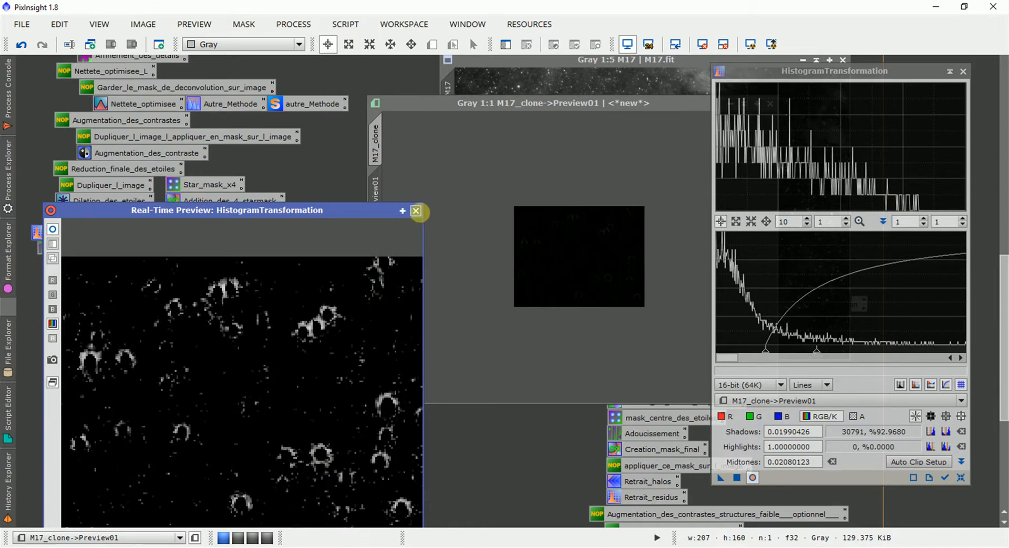
pyautogui.click(416, 212)
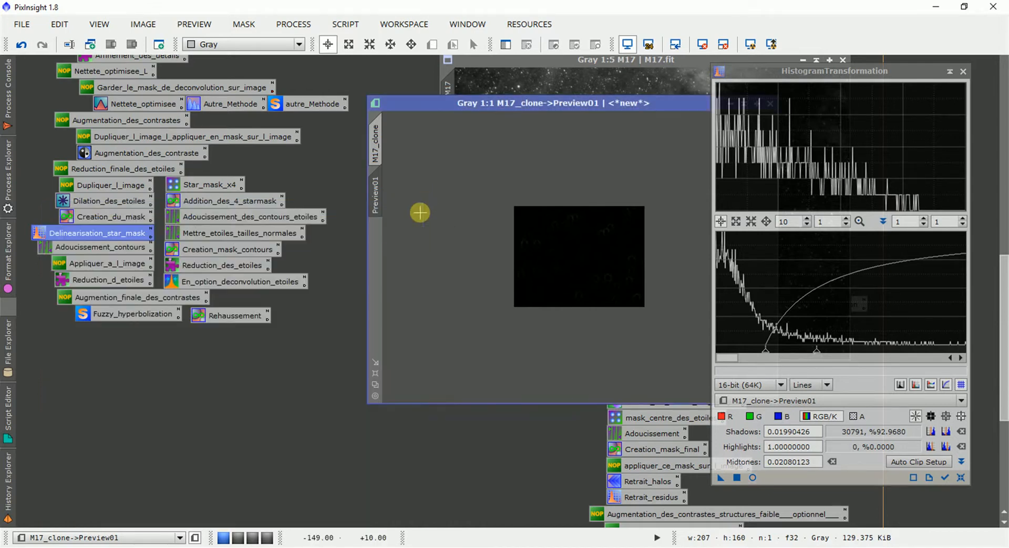
pyautogui.rightClick(379, 196)
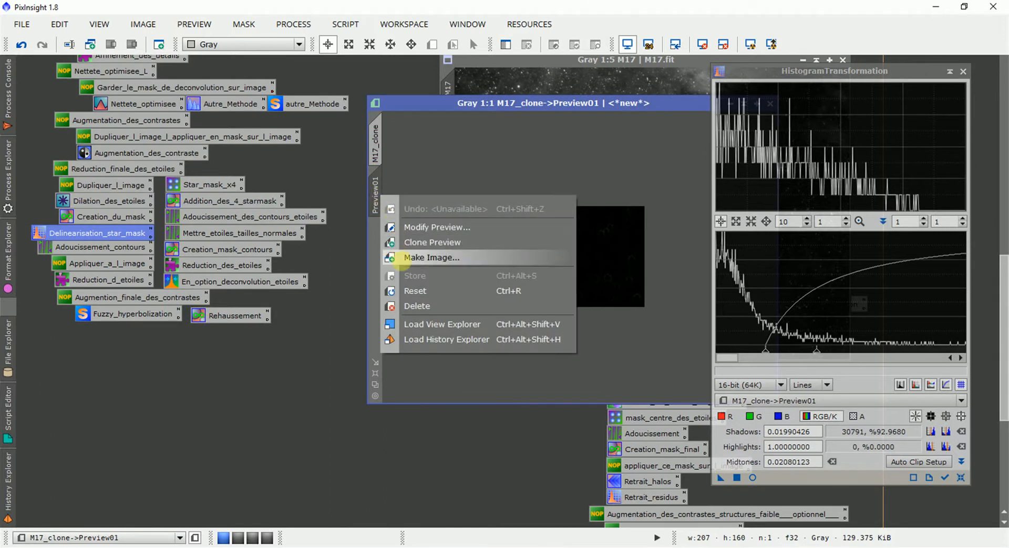
pyautogui.click(415, 306)
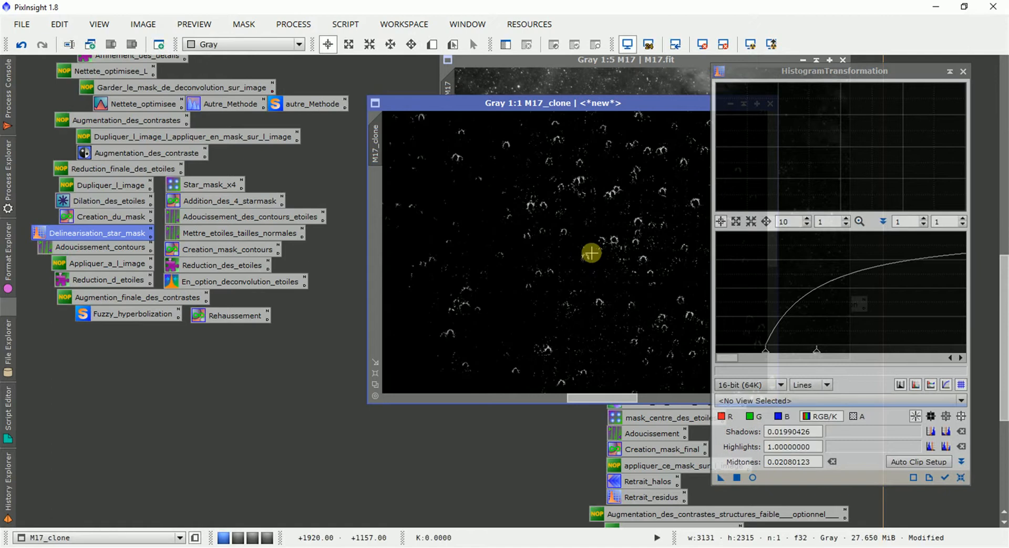
# Apply the HistogramTransformation to the whole M17_clone image and close the process window
pyautogui.scroll(1, 590, 227)
pyautogui.scroll(-5, 590, 228)
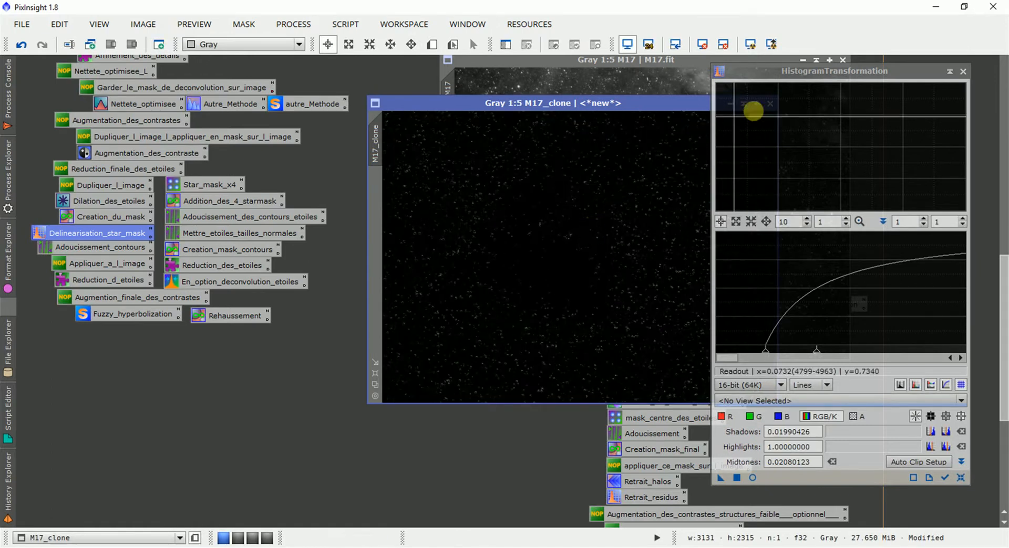
pyautogui.click(962, 72)
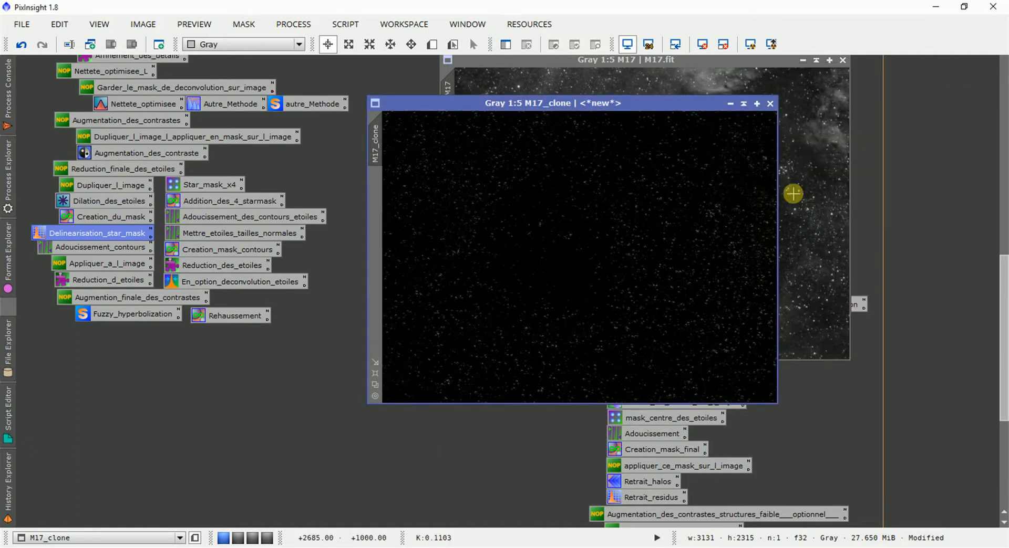
# Open the Adoucissement_contours RangeSelection, define a preview around several stars on M17_clone and show it in real time
pyautogui.scroll(3, 722, 227)
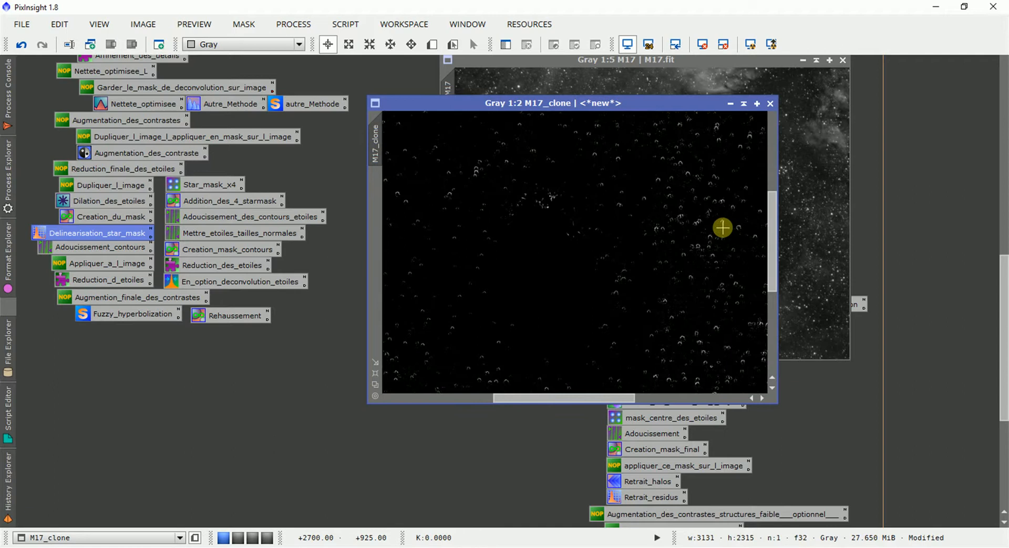
pyautogui.scroll(3, 594, 356)
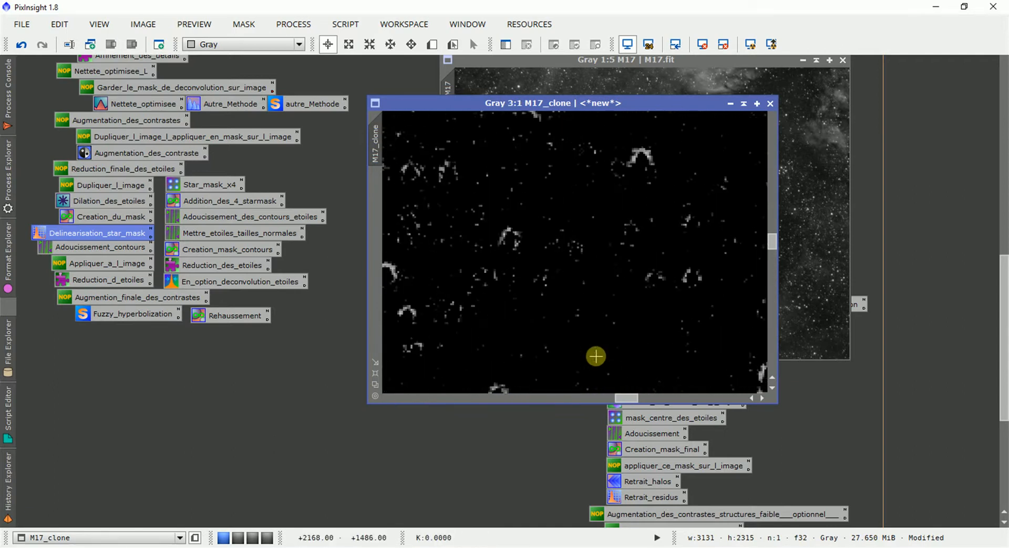
pyautogui.scroll(-1, 595, 357)
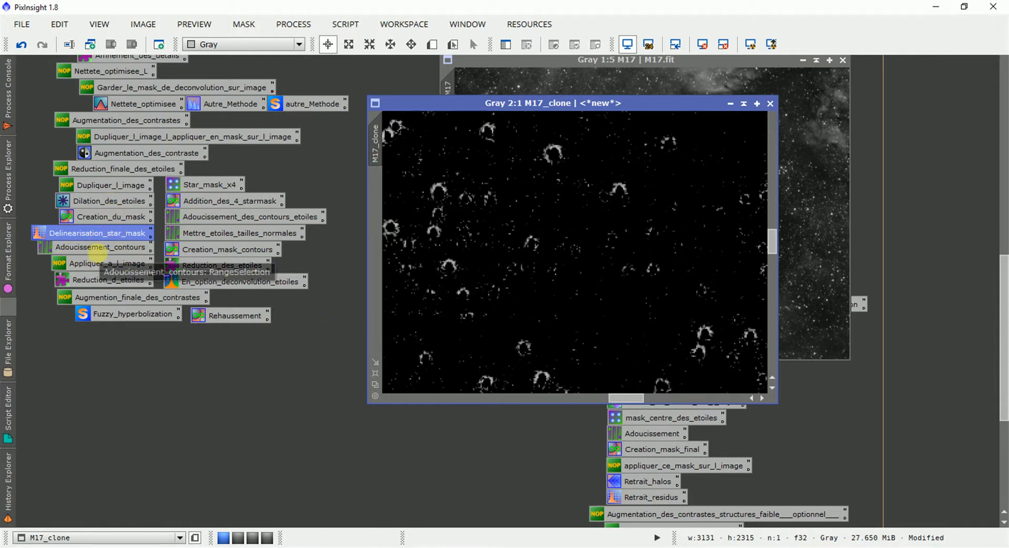
pyautogui.doubleClick(97, 252)
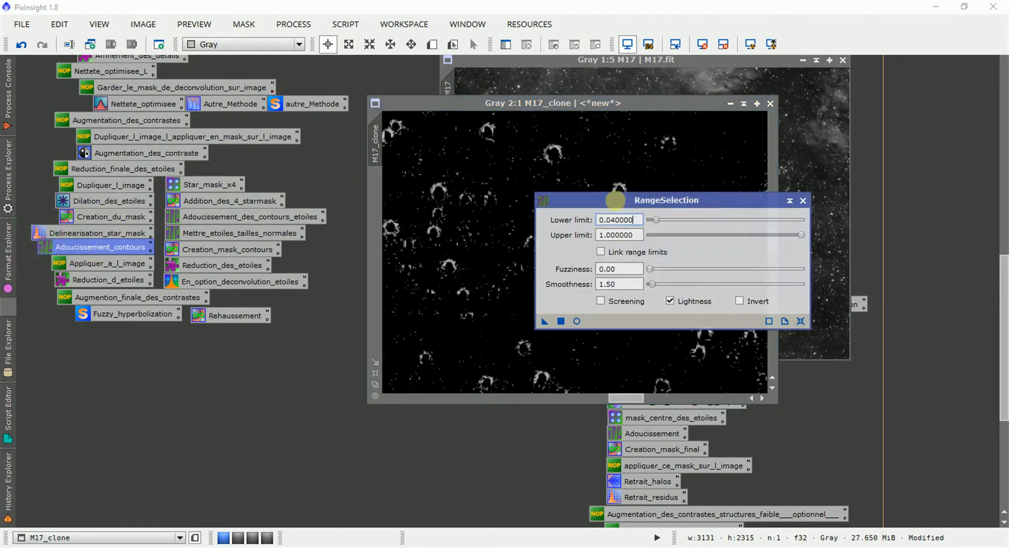
pyautogui.moveTo(617, 200); pyautogui.dragTo(777, 369)
pyautogui.click(431, 44)
pyautogui.moveTo(409, 144); pyautogui.dragTo(612, 334)
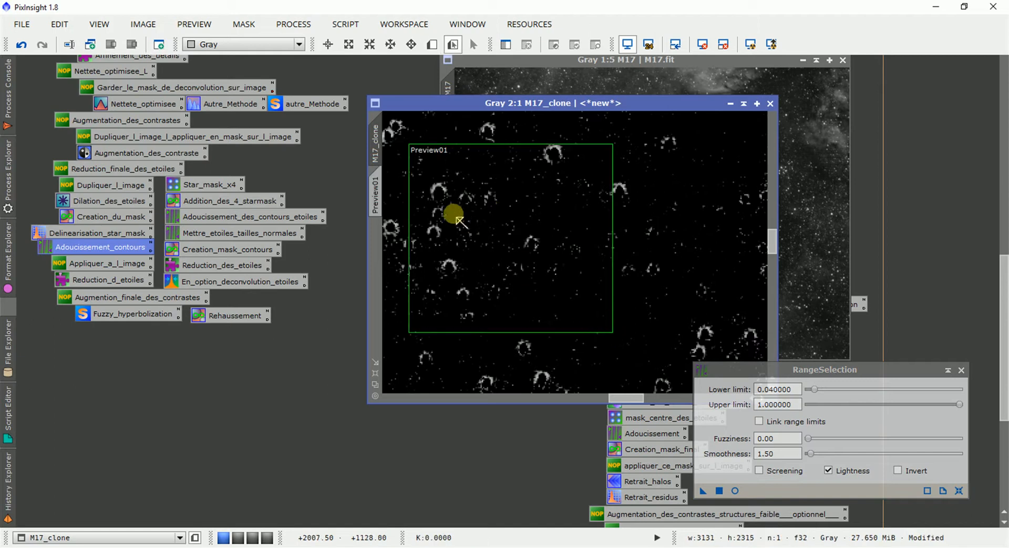
pyautogui.click(373, 187)
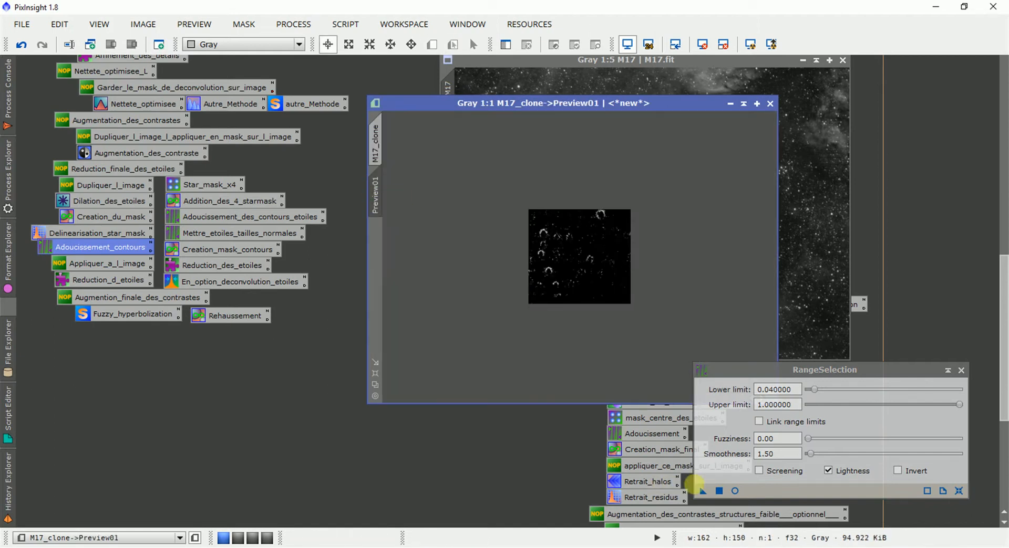
pyautogui.click(734, 491)
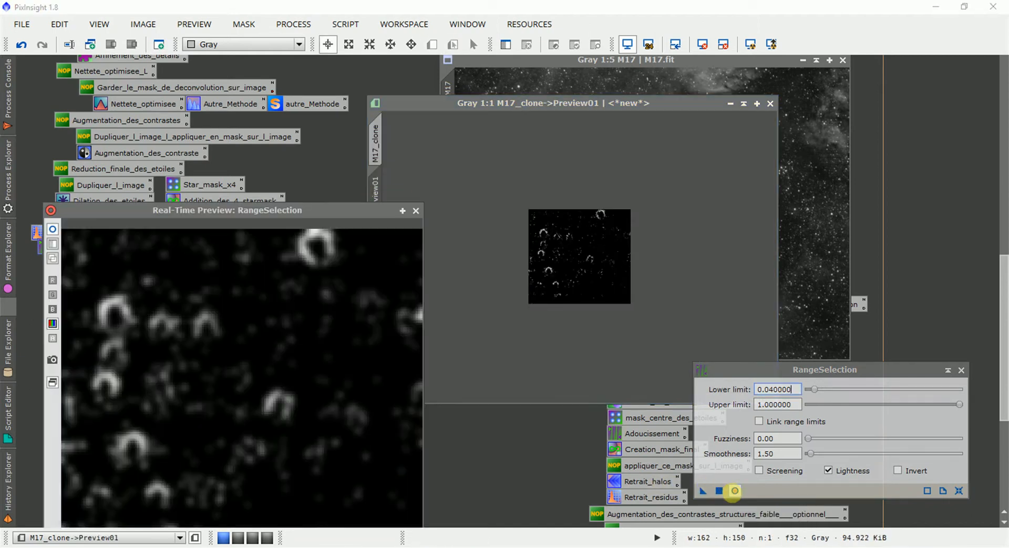
# Set the RangeSelection Lower limit to 0.220000 and Smoothness to 1.50, comparing the real-time preview with and without the effect
pyautogui.moveTo(814, 389); pyautogui.dragTo(840, 405)
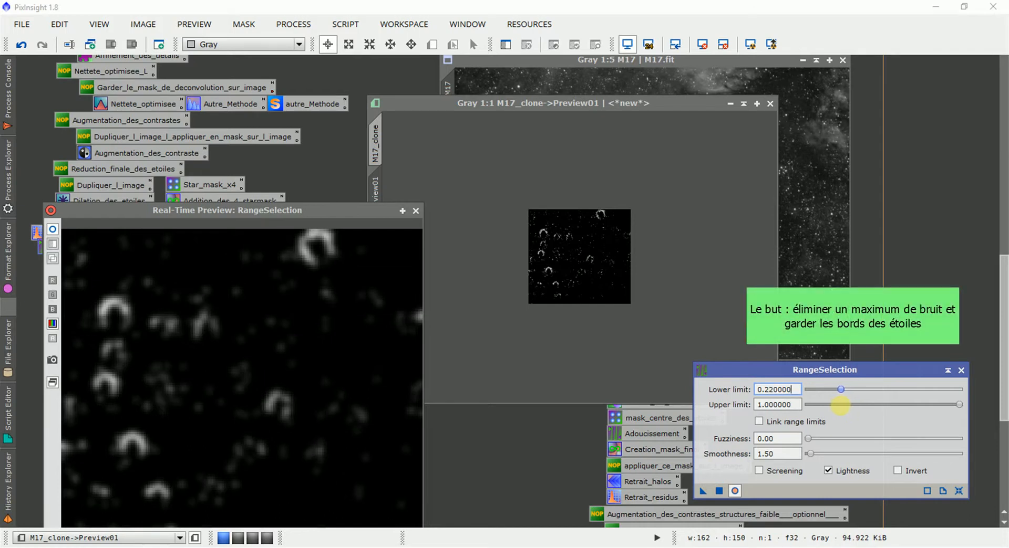
pyautogui.moveTo(853, 454); pyautogui.dragTo(796, 454)
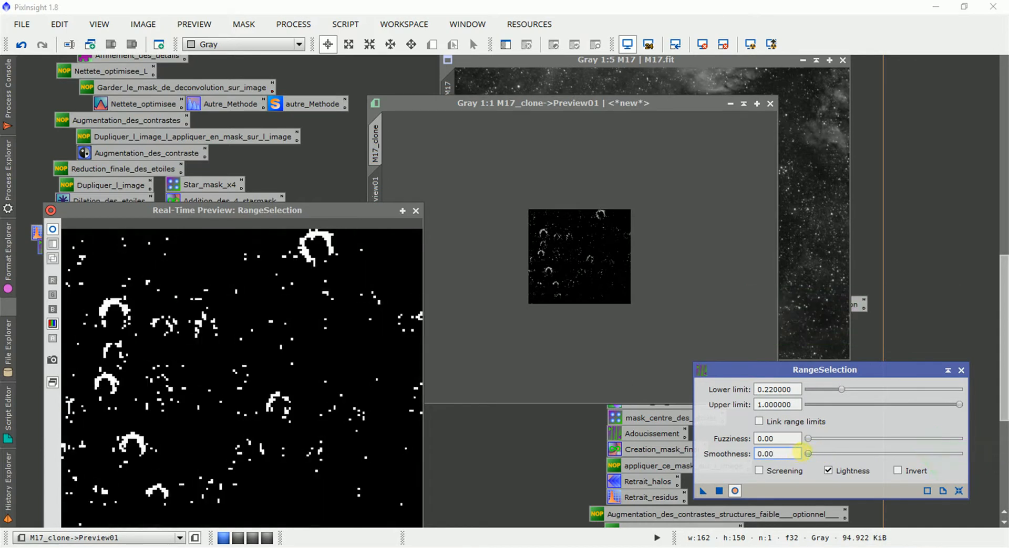
pyautogui.moveTo(807, 454); pyautogui.dragTo(810, 454)
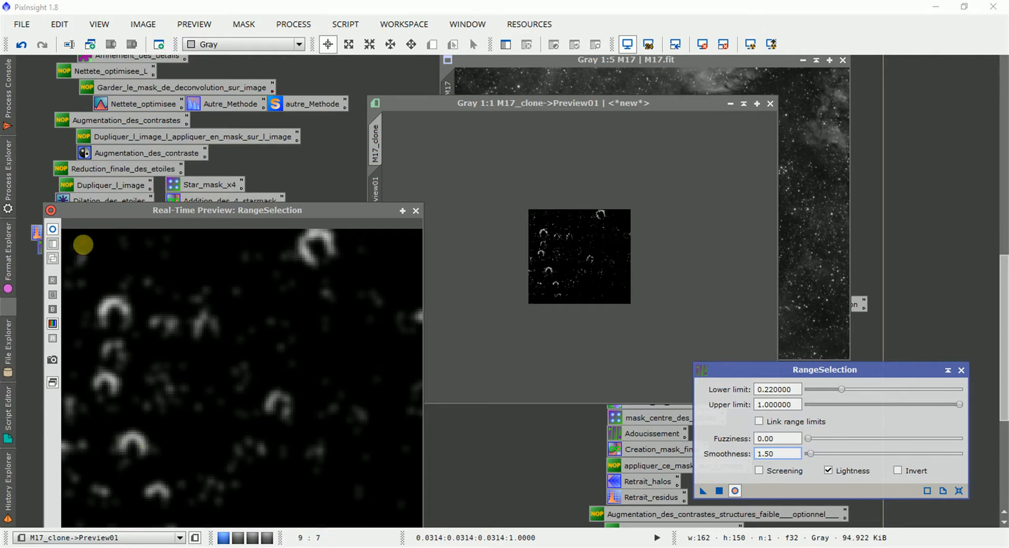
pyautogui.click(52, 229)
pyautogui.click(52, 229)
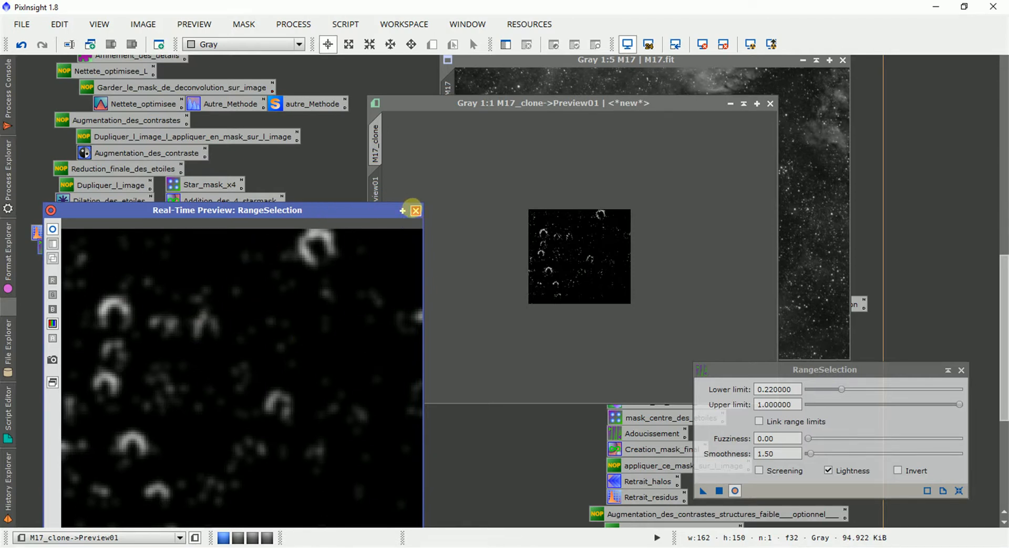
# Close the RangeSelection real-time preview and delete Preview01 from M17_clone
pyautogui.click(415, 211)
pyautogui.rightClick(375, 190)
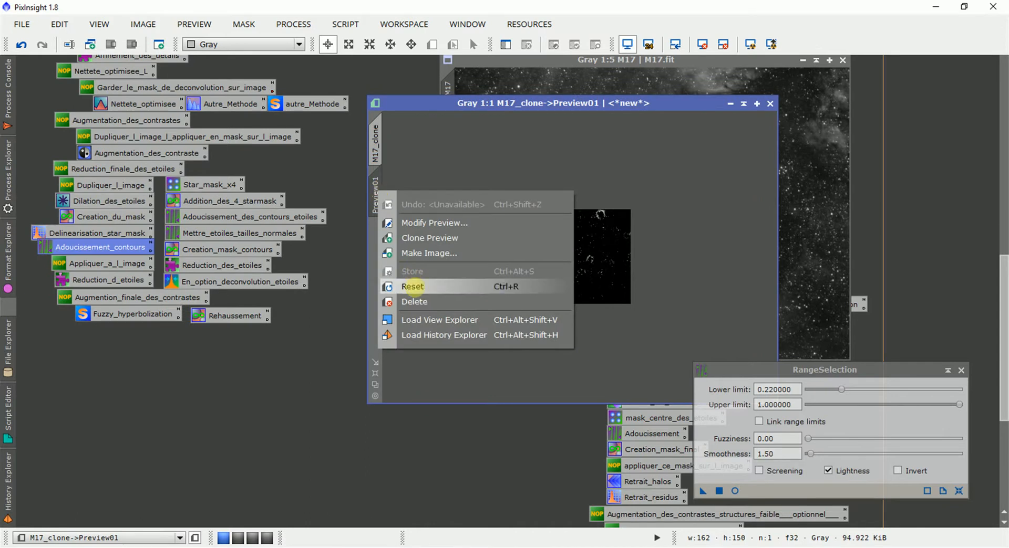
pyautogui.click(418, 299)
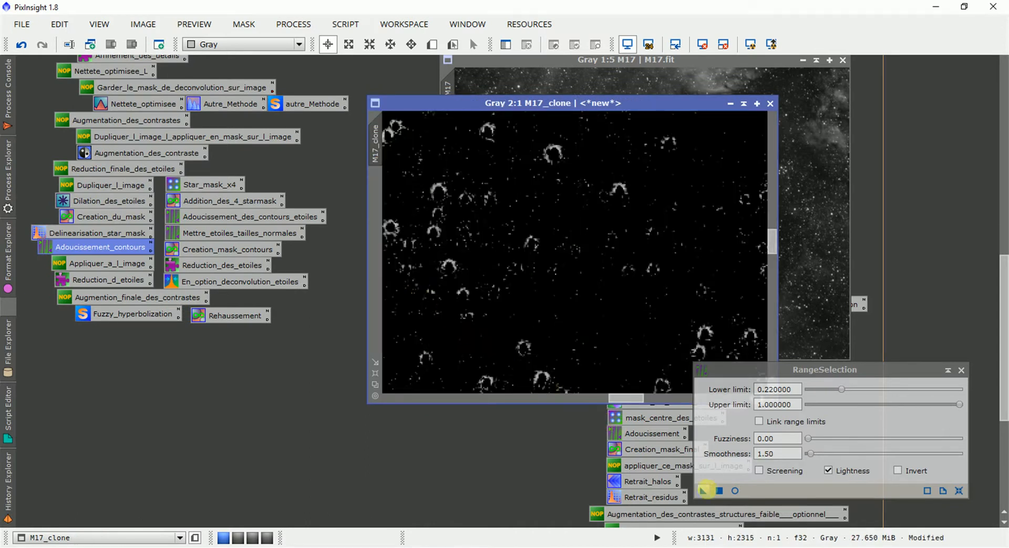
# Apply the RangeSelection to the whole M17_clone image and inspect the star contours in the generated mask
pyautogui.moveTo(703, 491); pyautogui.dragTo(578, 306)
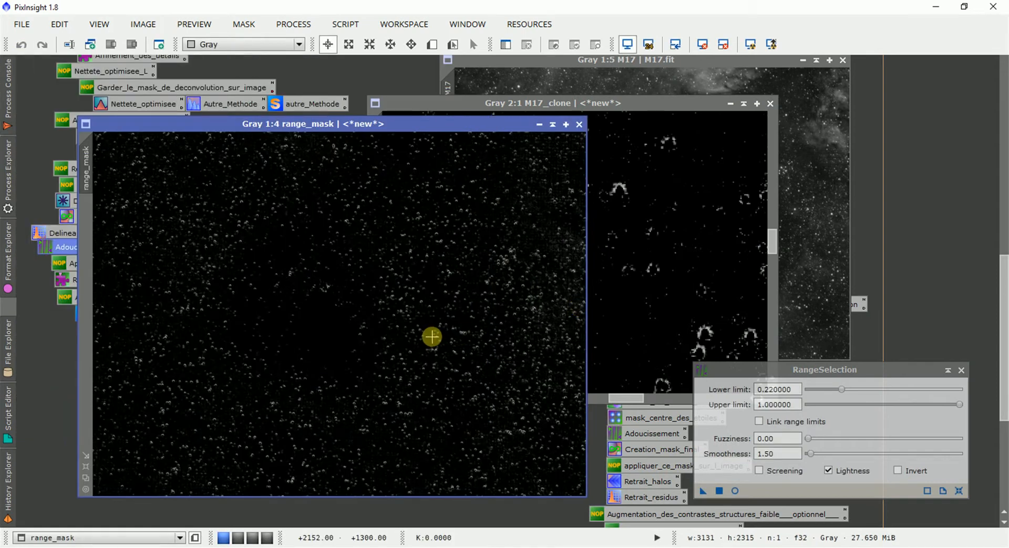
pyautogui.scroll(4, 445, 315)
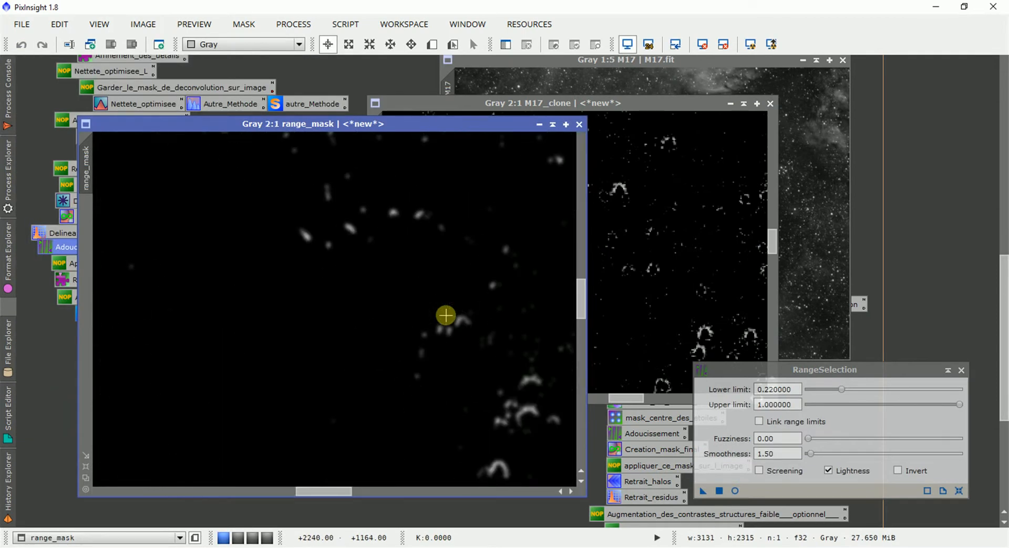
pyautogui.scroll(-5, 445, 315)
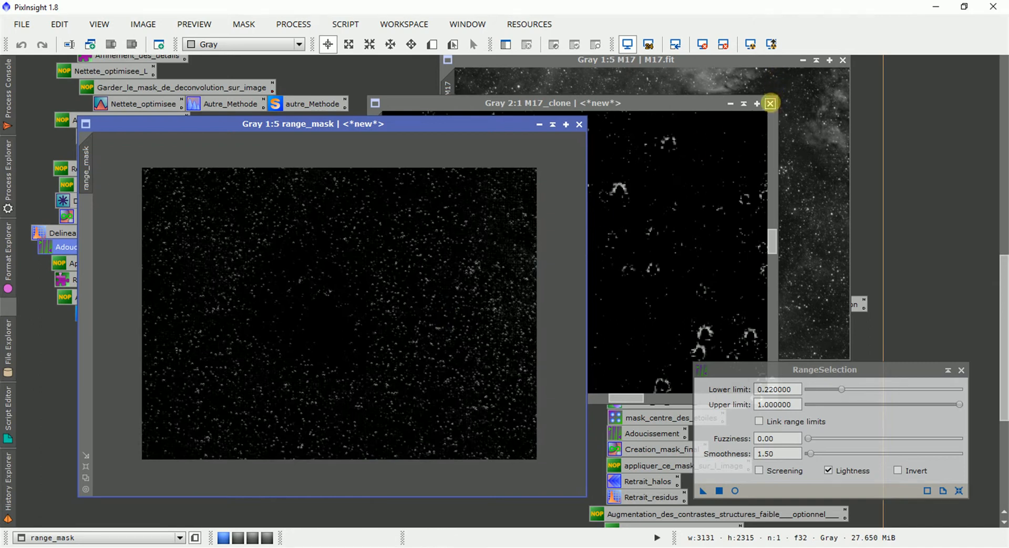
# Close M17_clone without saving it and dismiss the RangeSelection window
pyautogui.click(770, 104)
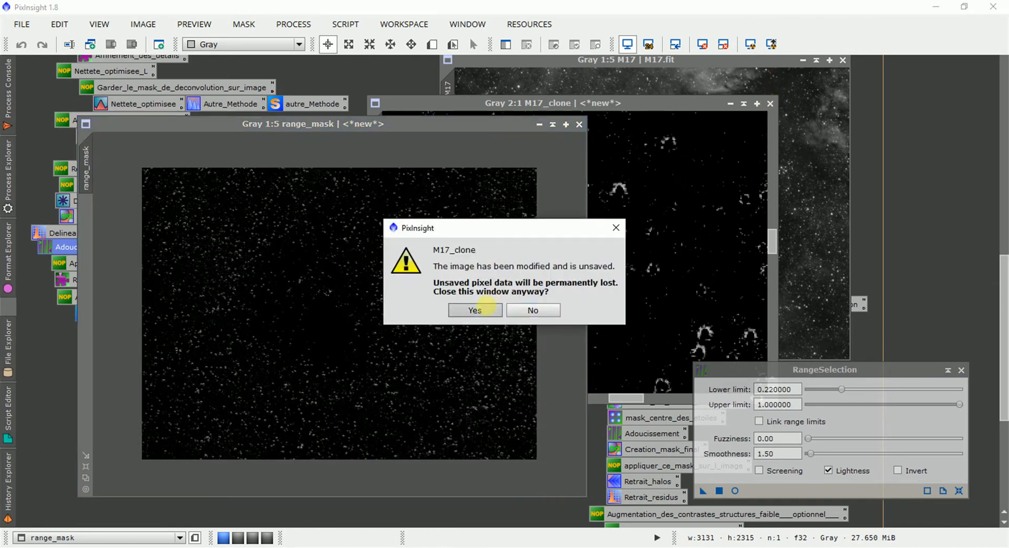
pyautogui.click(476, 310)
pyautogui.click(948, 369)
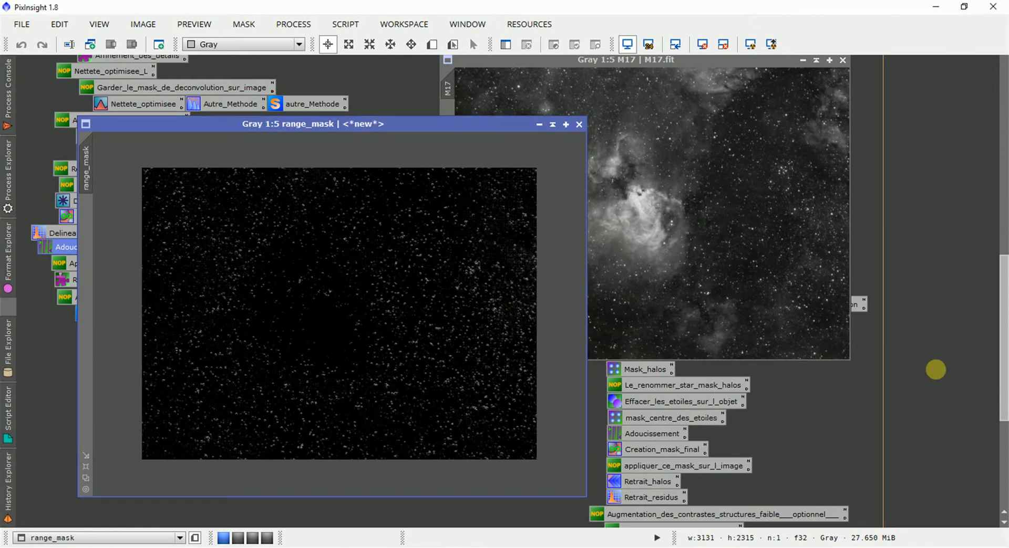
# Fit the range_mask window to its image, place it beside the process icons and apply range_mask as the mask of M17
pyautogui.click(85, 479)
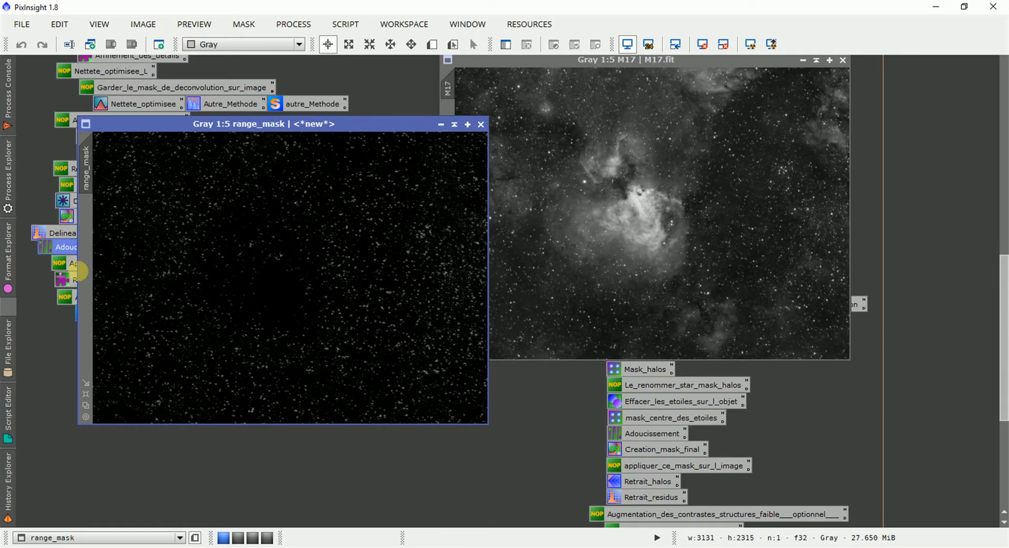
pyautogui.moveTo(91, 269); pyautogui.dragTo(455, 273)
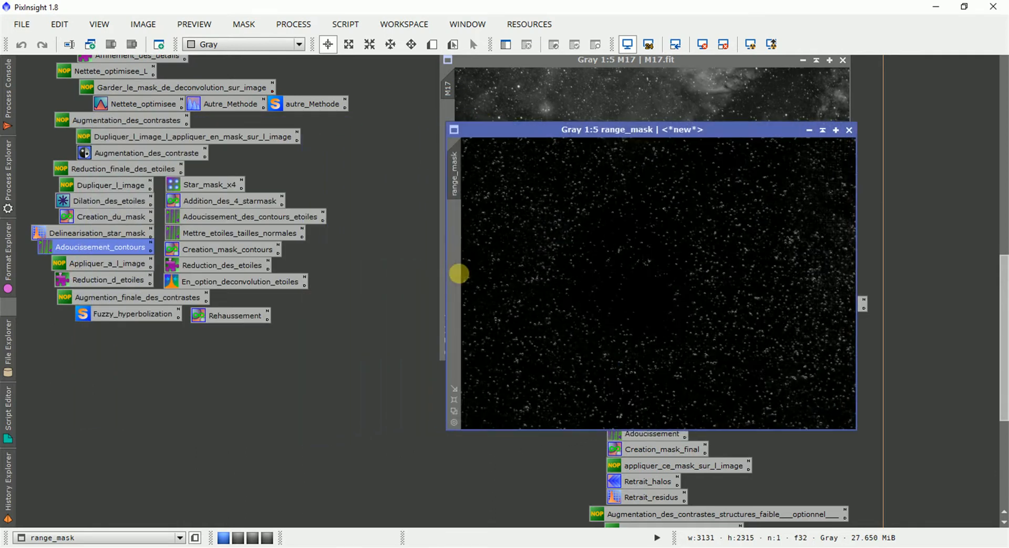
pyautogui.moveTo(450, 180); pyautogui.dragTo(466, 113)
pyautogui.click(480, 110)
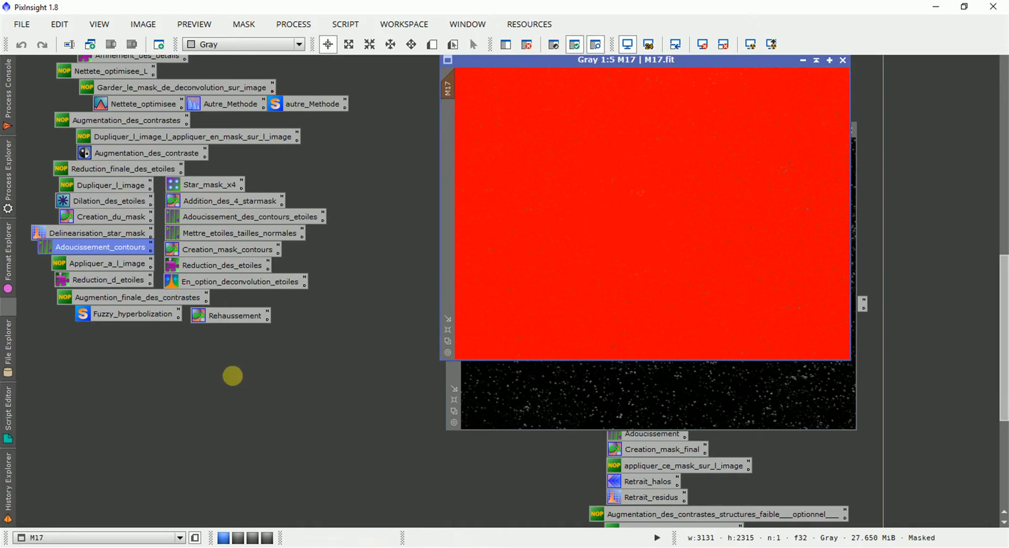
# Hide the red mask overlay on M17 while keeping the mask enabled
pyautogui.rightClick(544, 205)
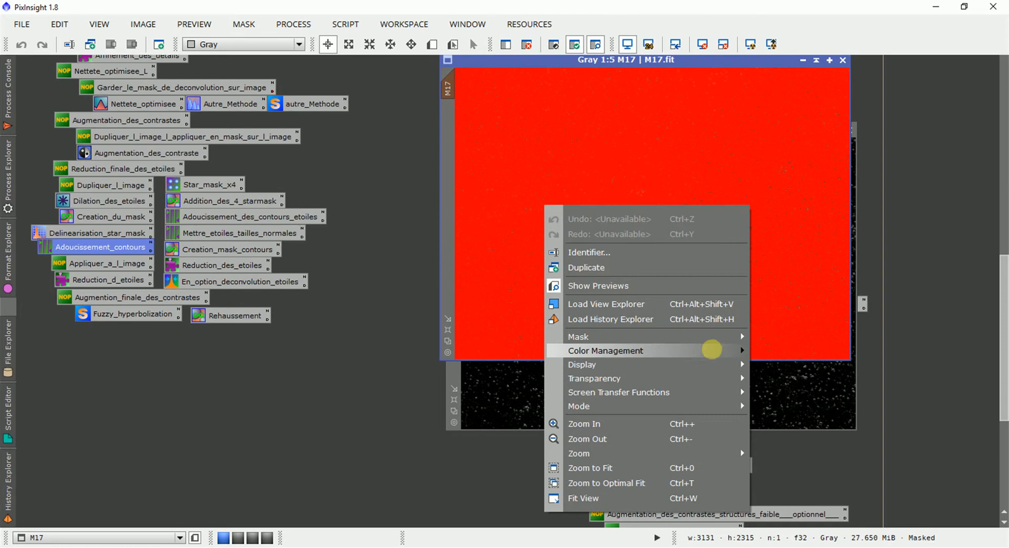
pyautogui.moveTo(721, 339)
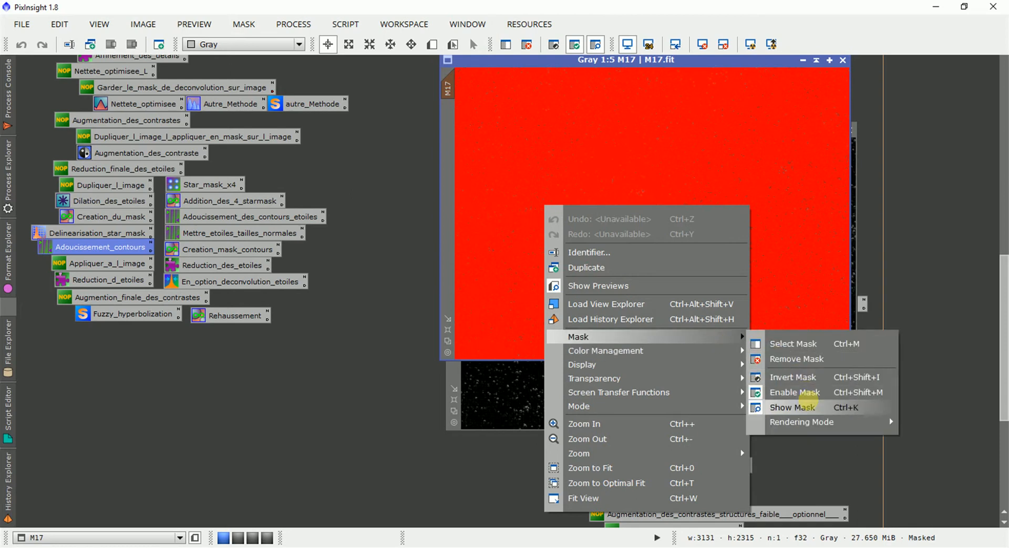
pyautogui.click(844, 408)
pyautogui.hotkey('ctrl', 'k')
pyautogui.hotkey('ctrl', 'k')
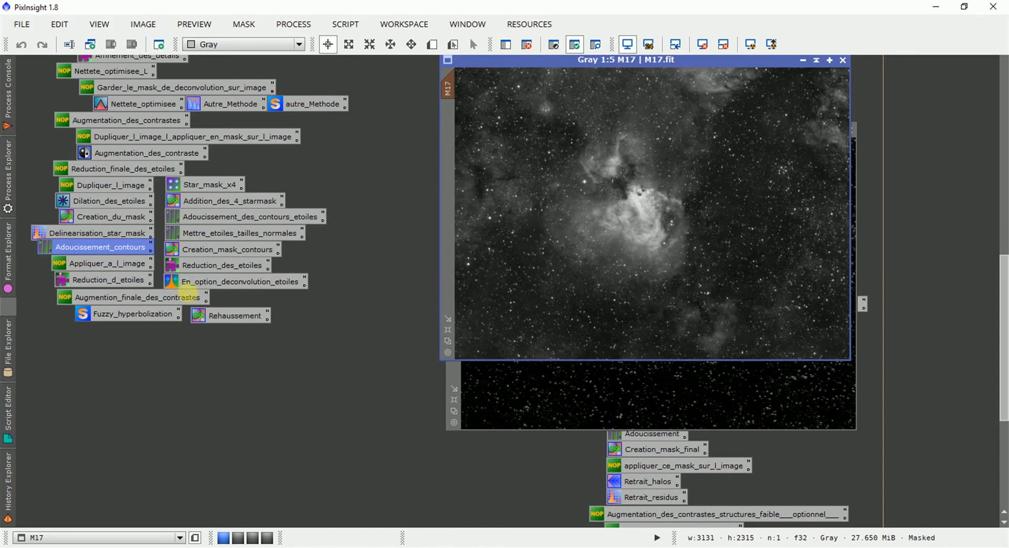
# Open the Reduction_d_etoiles MorphologicalTransformation and move the M17 image clear of its window
pyautogui.click(129, 263)
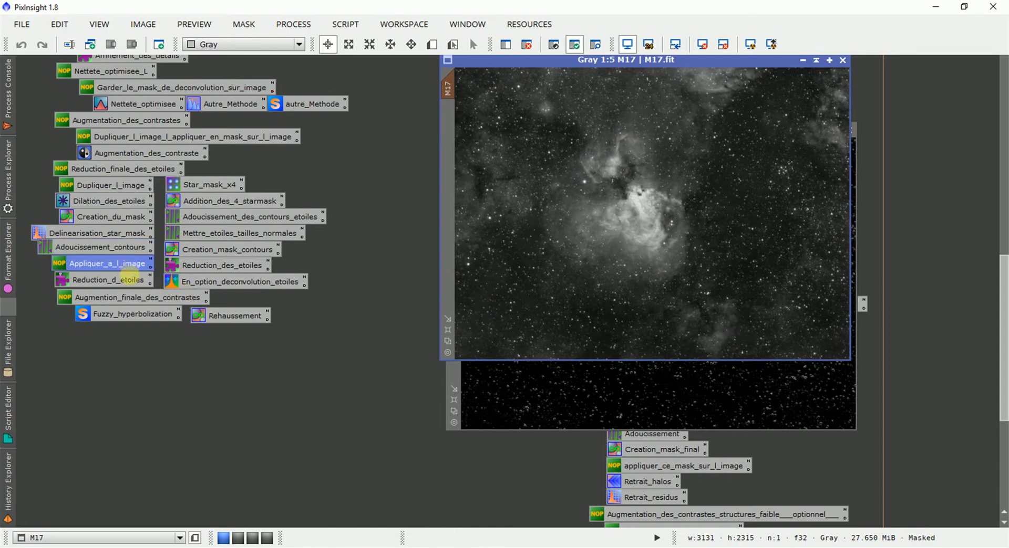
pyautogui.doubleClick(130, 279)
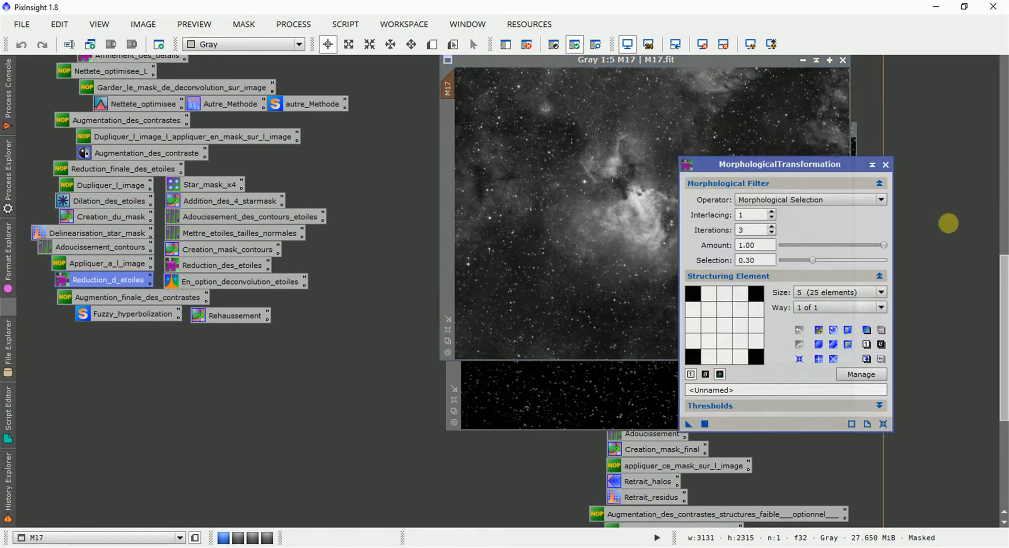
pyautogui.scroll(2, 1003, 291)
pyautogui.moveTo(604, 100)
pyautogui.mouseDown()
pyautogui.moveTo(454, 110)
pyautogui.moveTo(423, 100)
pyautogui.mouseUp()
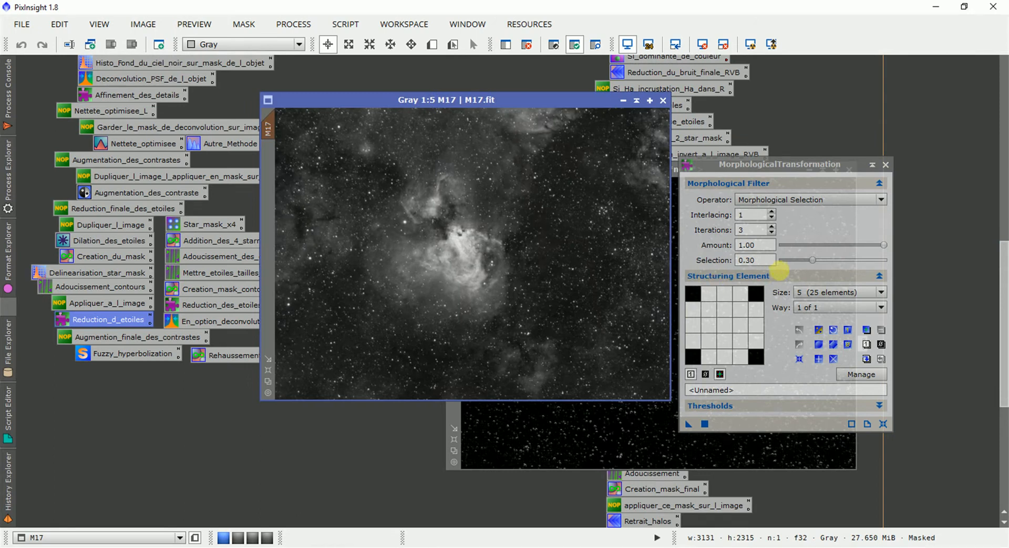
# Set the morphological filter's Amount to 1.00 and its Operator to Morphological Selection
pyautogui.click(746, 245)
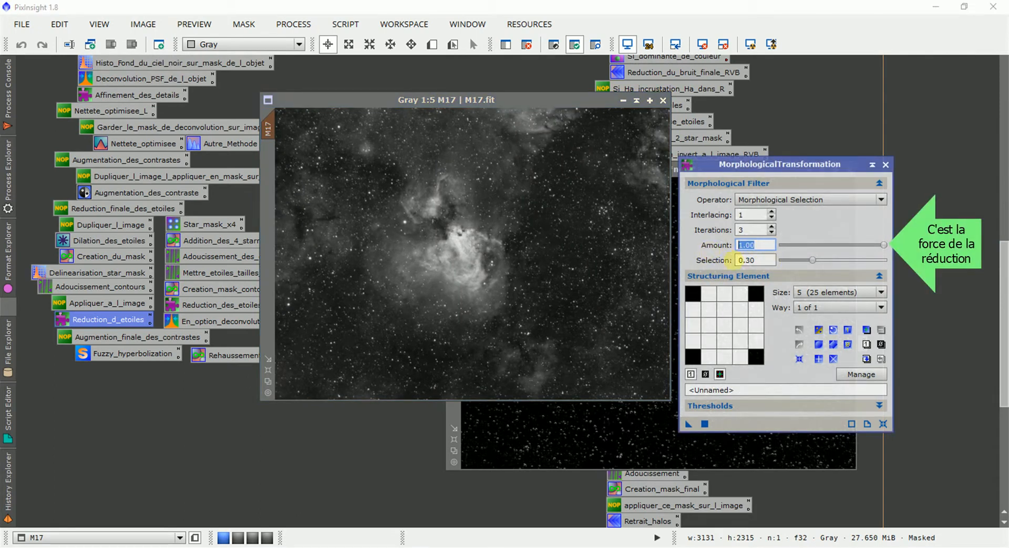
pyautogui.moveTo(883, 245)
pyautogui.mouseDown()
pyautogui.moveTo(799, 245)
pyautogui.moveTo(984, 267)
pyautogui.mouseUp()
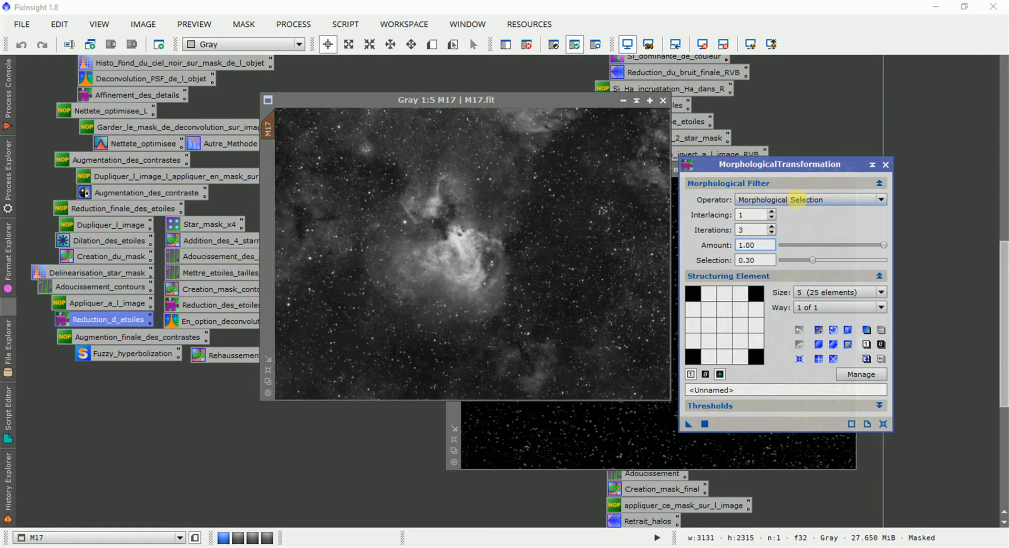
pyautogui.click(818, 202)
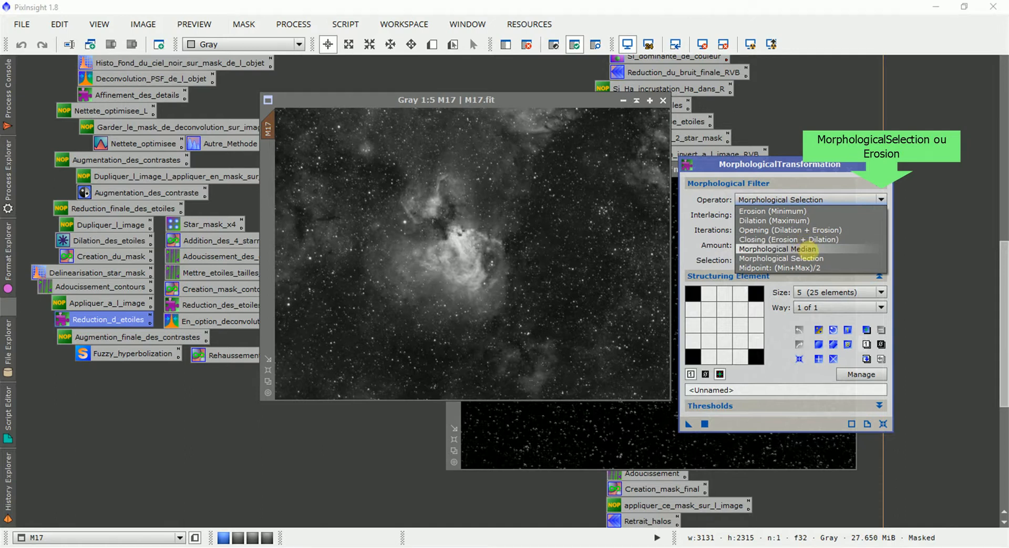
pyautogui.click(809, 258)
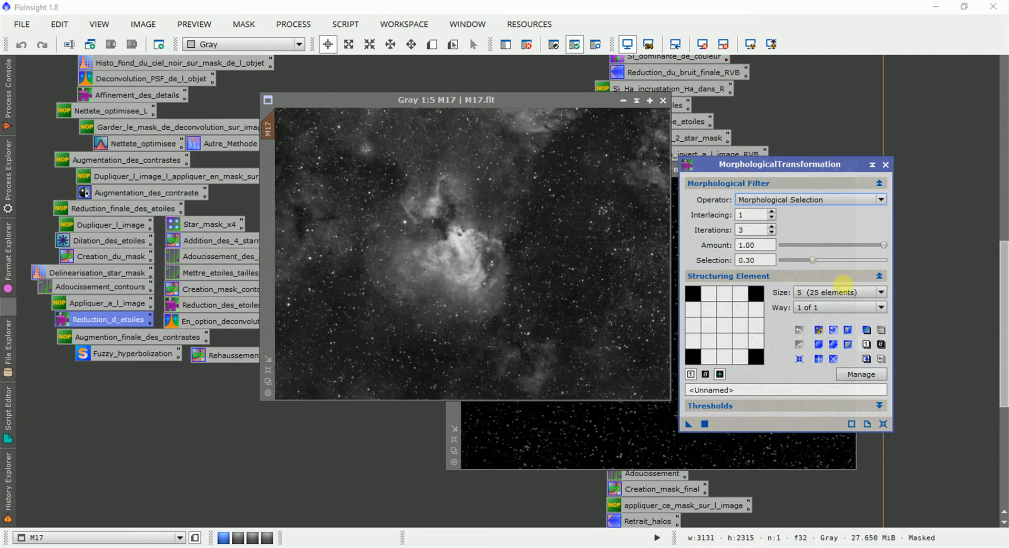
# Set the structuring element size to 5 (25 elements), try the star-shaped pattern and settle on the circular one
pyautogui.click(868, 292)
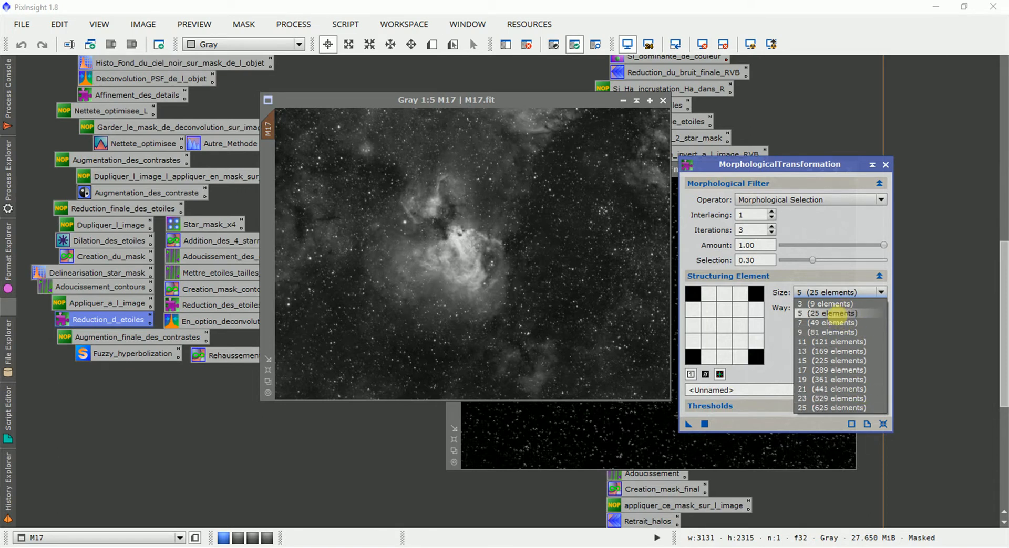
pyautogui.click(836, 313)
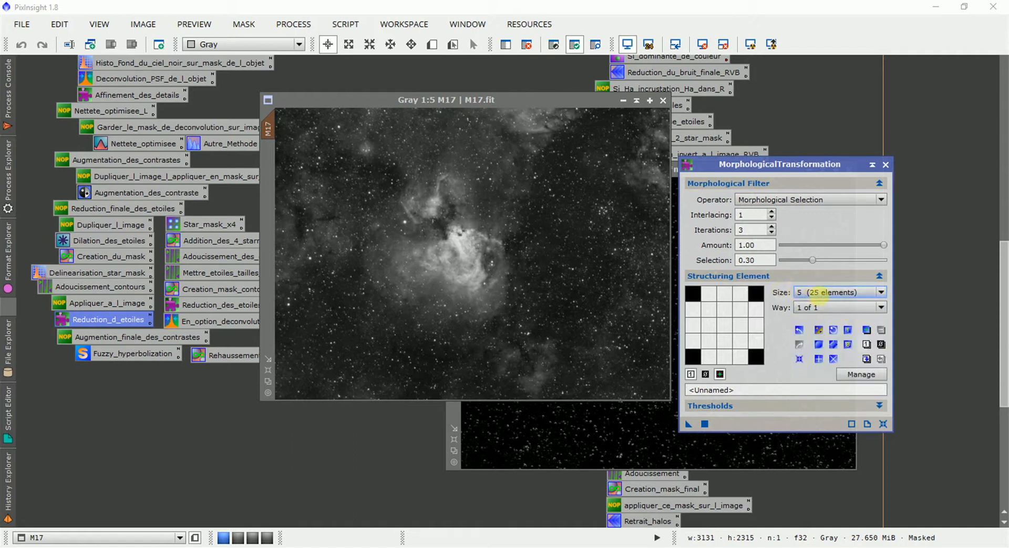
pyautogui.click(833, 344)
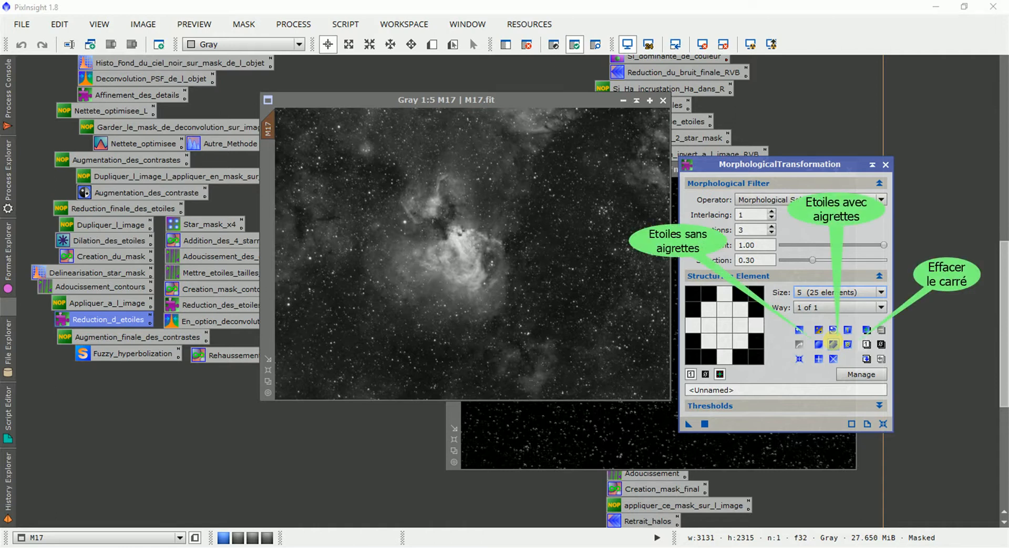
pyautogui.click(818, 345)
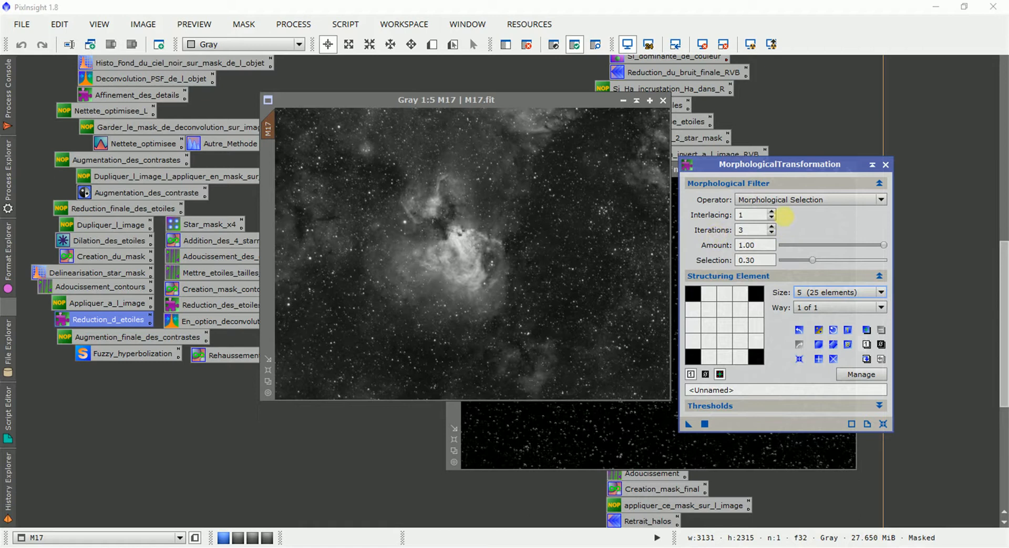
# Keep the filter Amount at 1.00 and apply the MorphologicalTransformation to the masked M17 image
pyautogui.moveTo(884, 244); pyautogui.dragTo(916, 243)
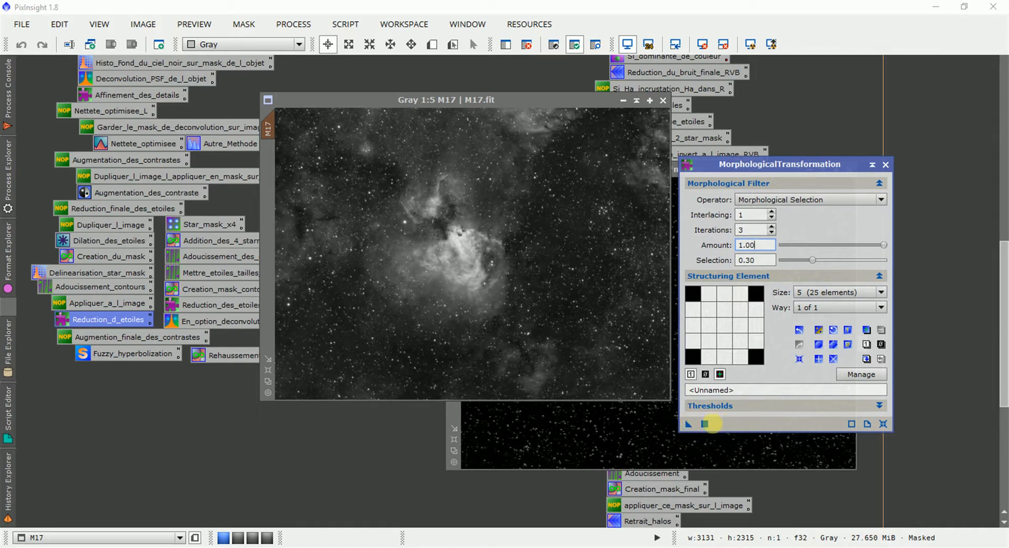
pyautogui.moveTo(688, 423); pyautogui.dragTo(577, 336)
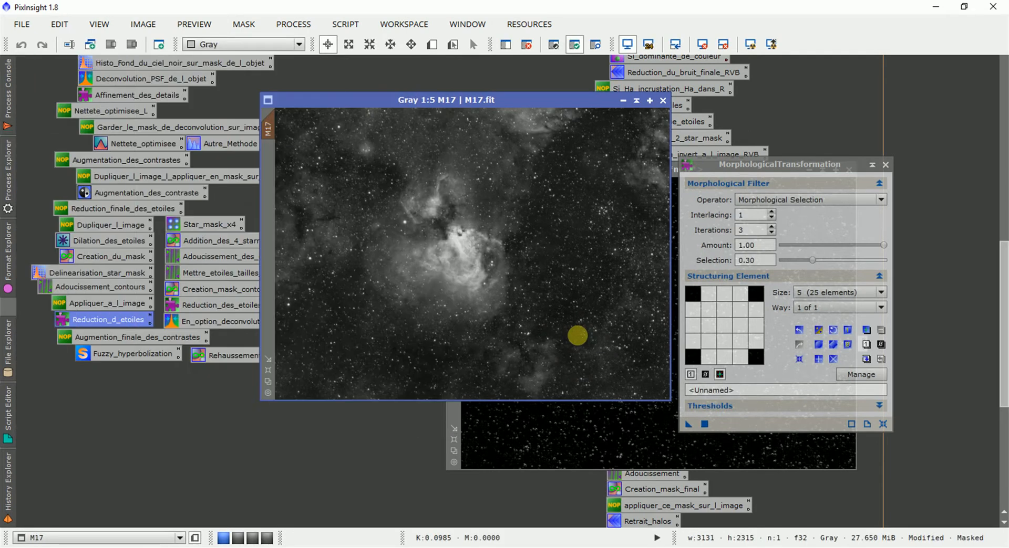
# Examine the stars of M17 at several magnifications and compare the image before and after the first reduction pass
pyautogui.scroll(3, 577, 336)
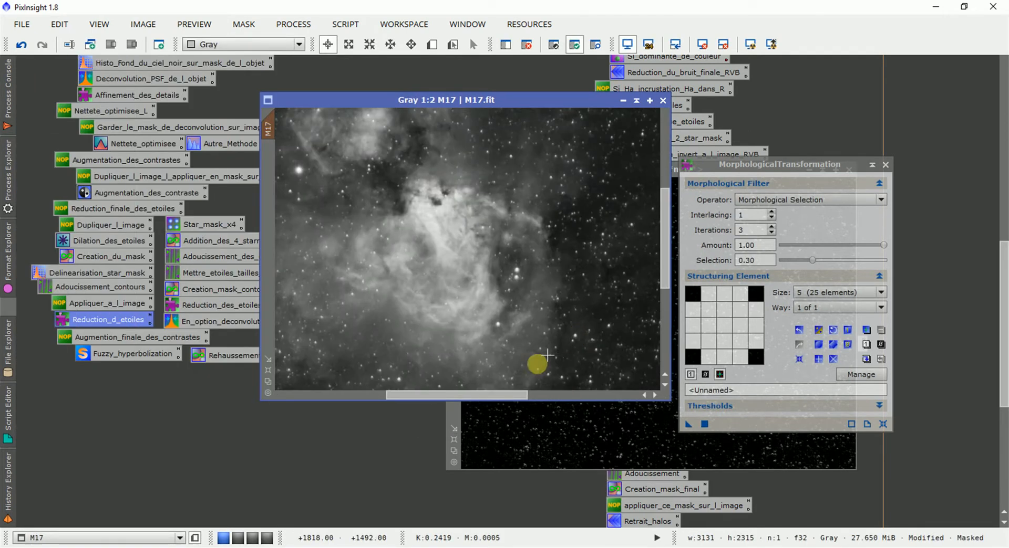
pyautogui.moveTo(485, 399); pyautogui.dragTo(507, 399)
pyautogui.scroll(2, 528, 336)
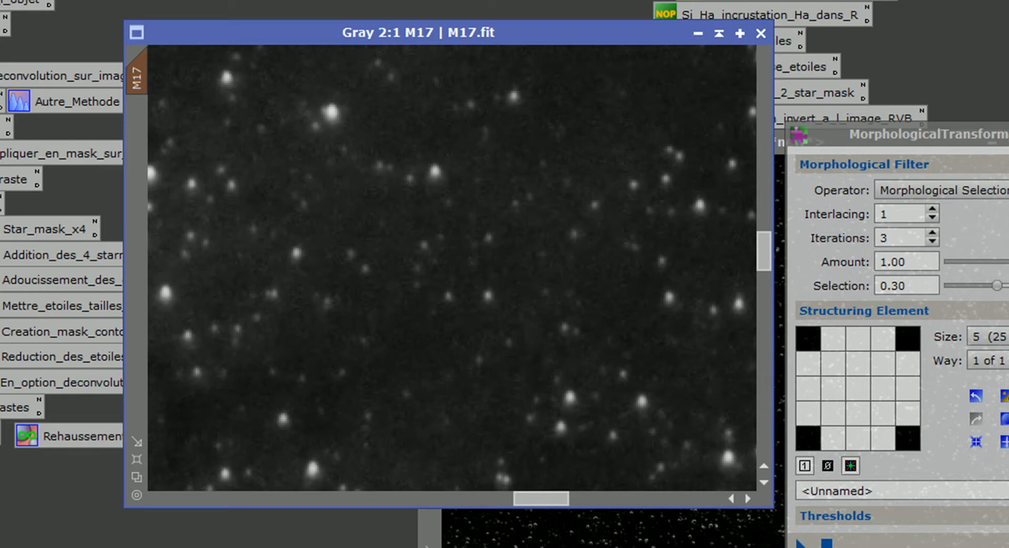
pyautogui.moveTo(544, 497); pyautogui.dragTo(493, 497)
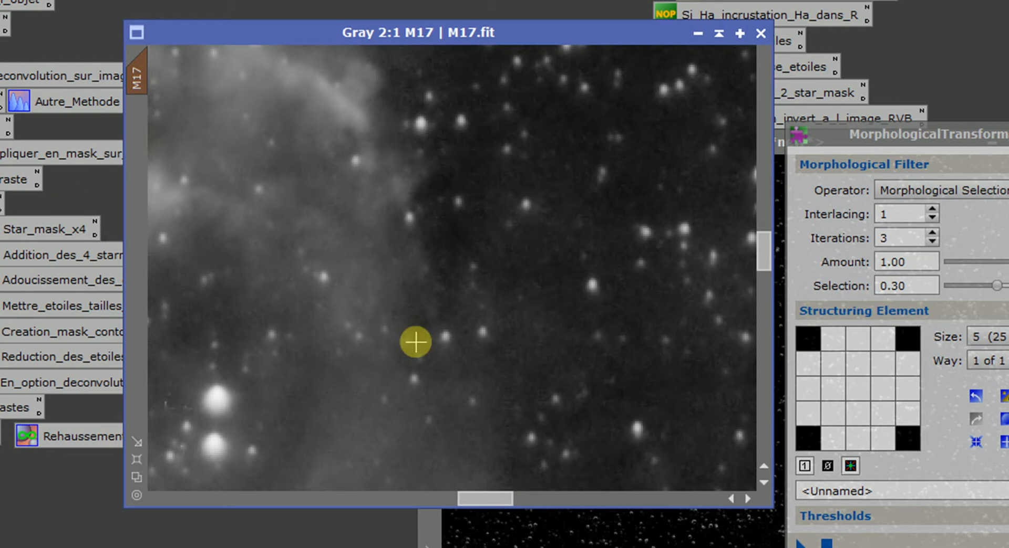
pyautogui.scroll(1, 415, 342)
pyautogui.scroll(-2, 415, 342)
pyautogui.scroll(-4, 415, 342)
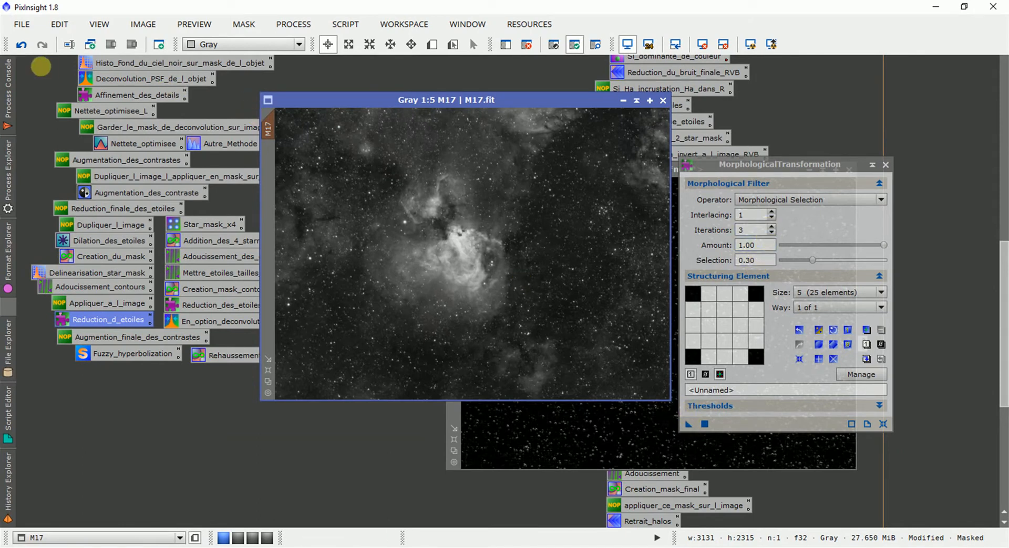
pyautogui.click(21, 45)
pyautogui.click(42, 44)
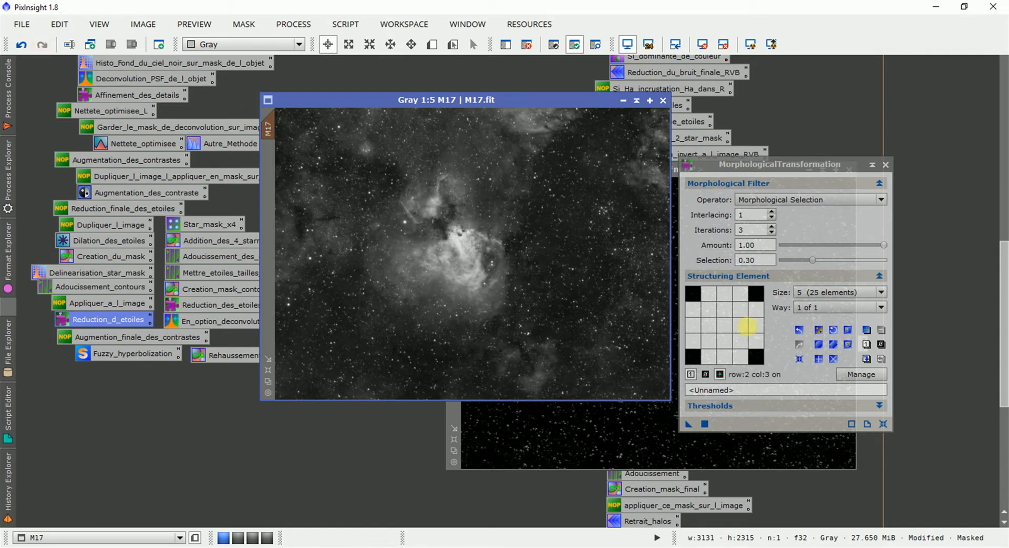
# Apply the same MorphologicalTransformation to M17 a second time
pyautogui.click(687, 423)
pyautogui.moveTo(687, 424); pyautogui.dragTo(498, 291)
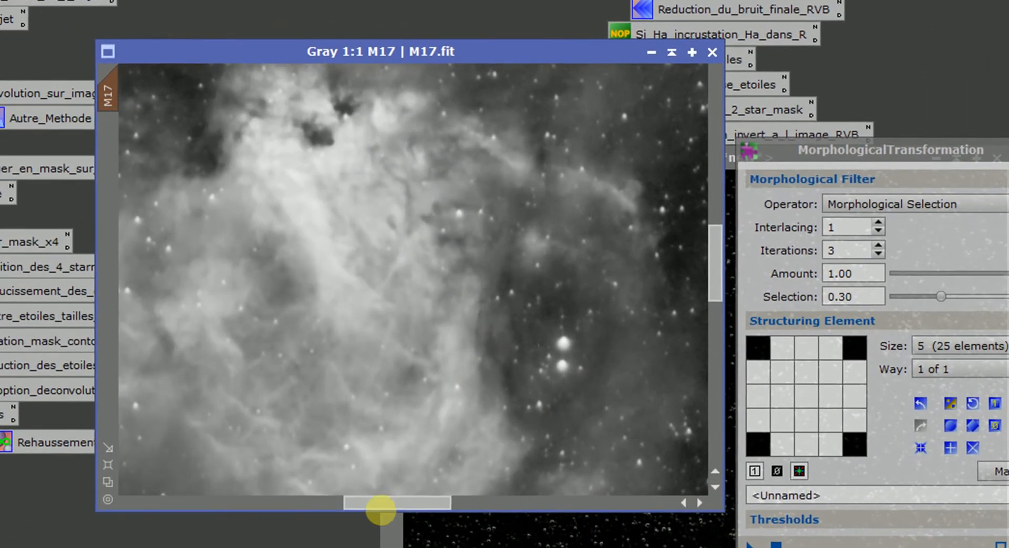
# Examine the stars around the nebula and across the background of M17 after the second reduction pass
pyautogui.moveTo(400, 481); pyautogui.dragTo(604, 503)
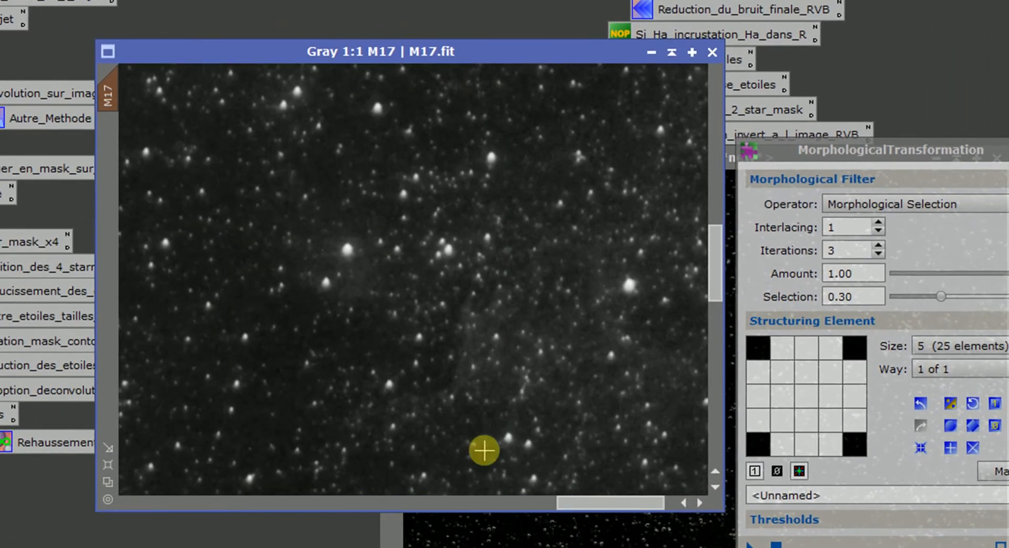
pyautogui.scroll(2, 483, 451)
pyautogui.scroll(-1, 483, 451)
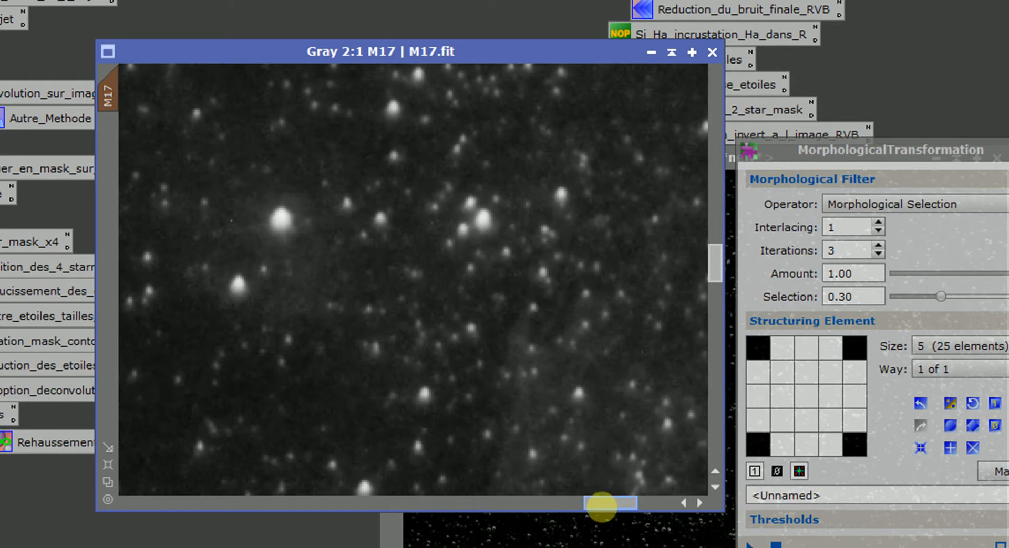
pyautogui.moveTo(602, 505); pyautogui.dragTo(522, 507)
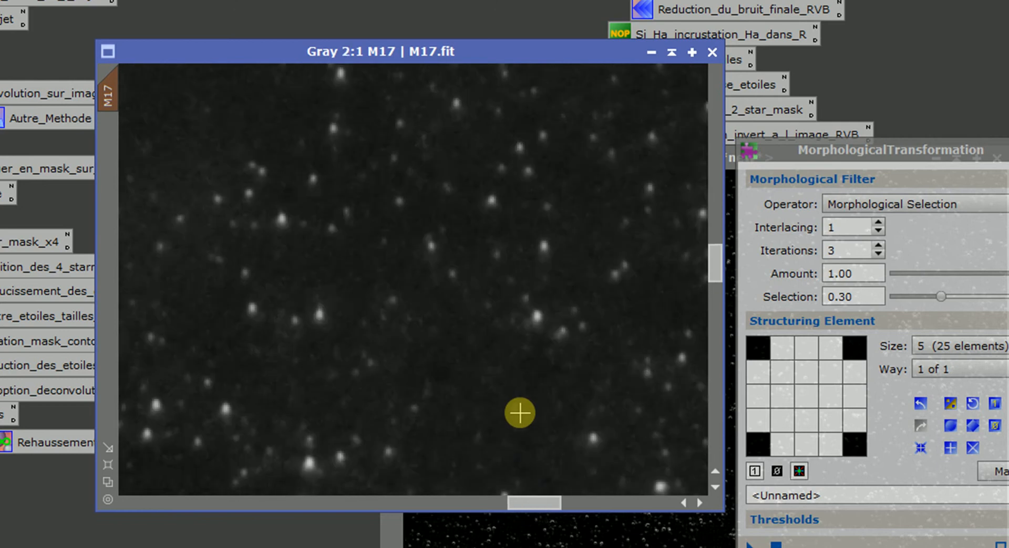
pyautogui.scroll(-3, 519, 413)
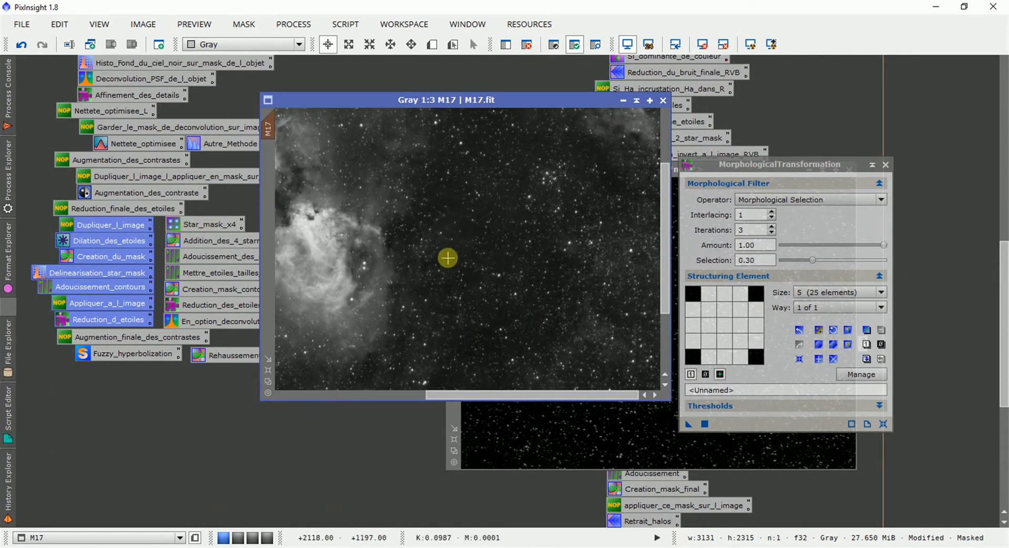
pyautogui.scroll(4, 447, 258)
pyautogui.scroll(-4, 447, 258)
pyautogui.scroll(-2, 447, 258)
pyautogui.scroll(3, 447, 258)
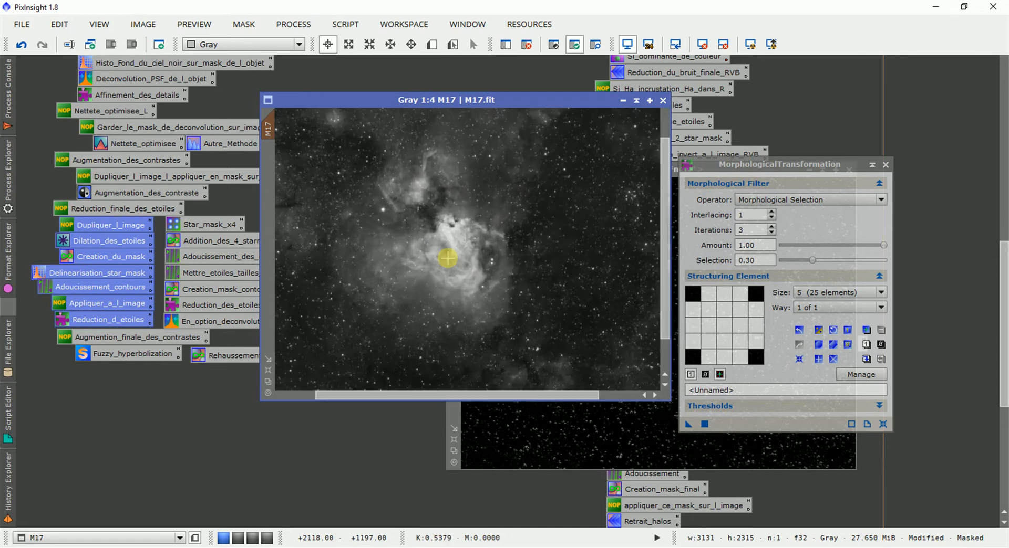
pyautogui.moveTo(526, 401); pyautogui.dragTo(421, 396)
pyautogui.scroll(1, 515, 301)
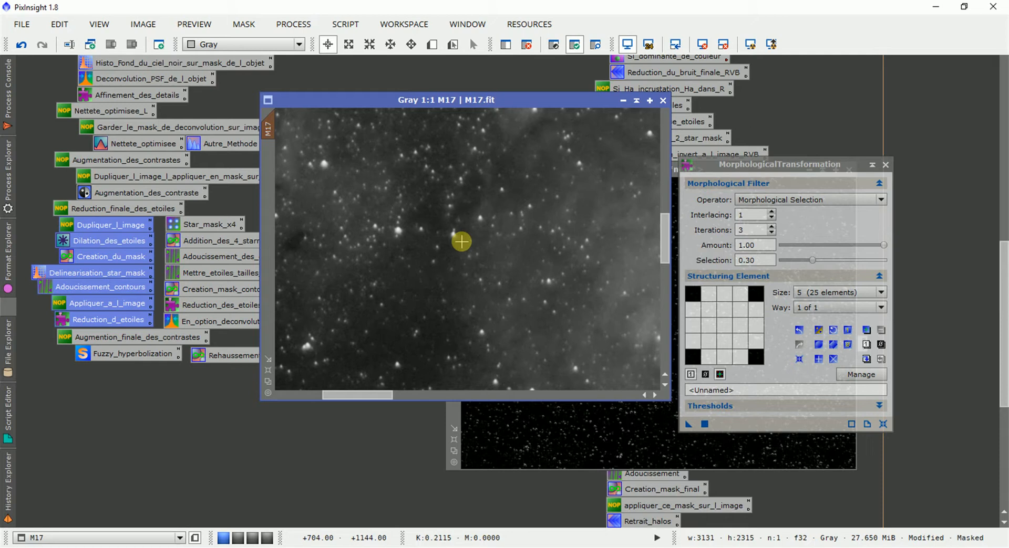
# Compare M17 with and without the star reduction, in close-up and in full view, by undoing and redoing it
pyautogui.click(234, 202)
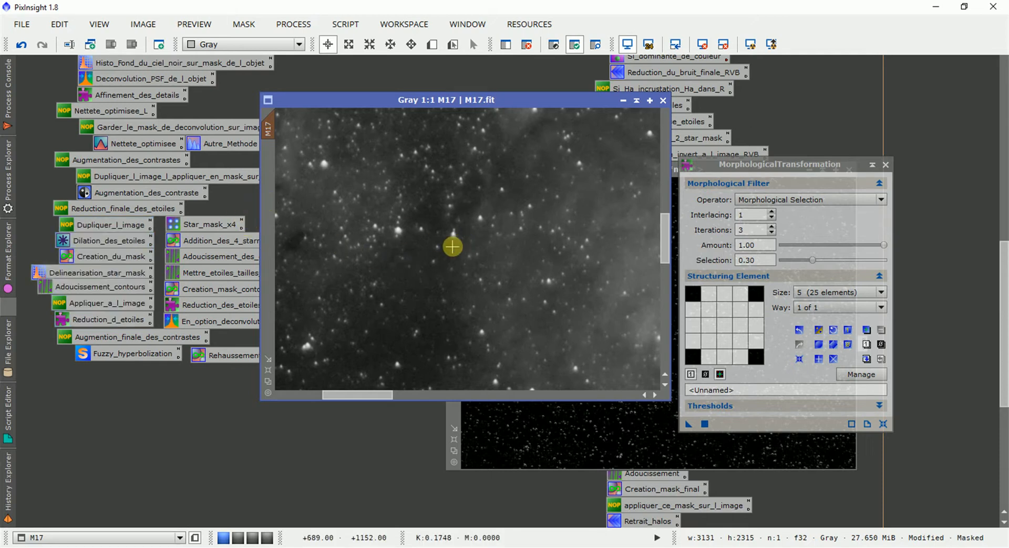
pyautogui.click(21, 45)
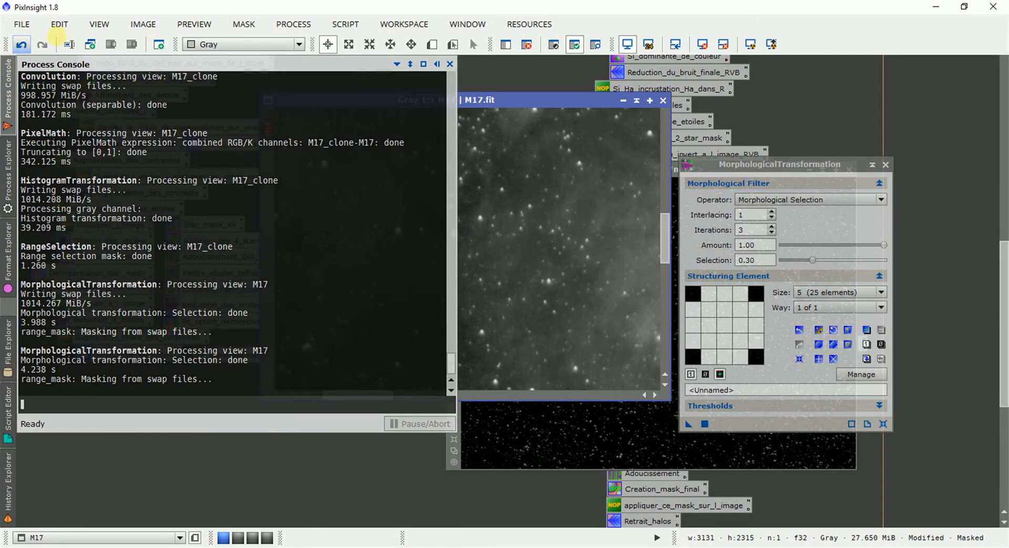
pyautogui.click(21, 44)
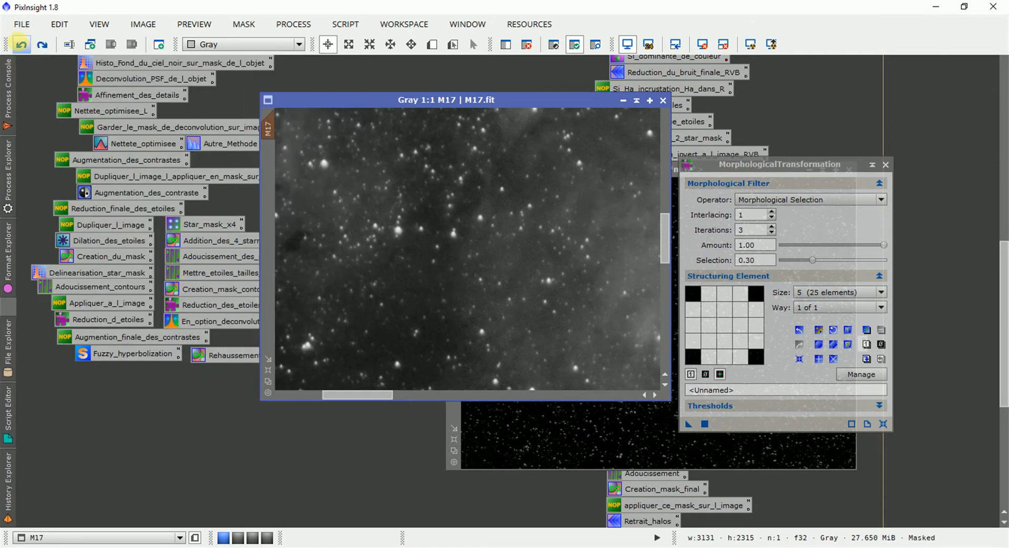
pyautogui.click(43, 45)
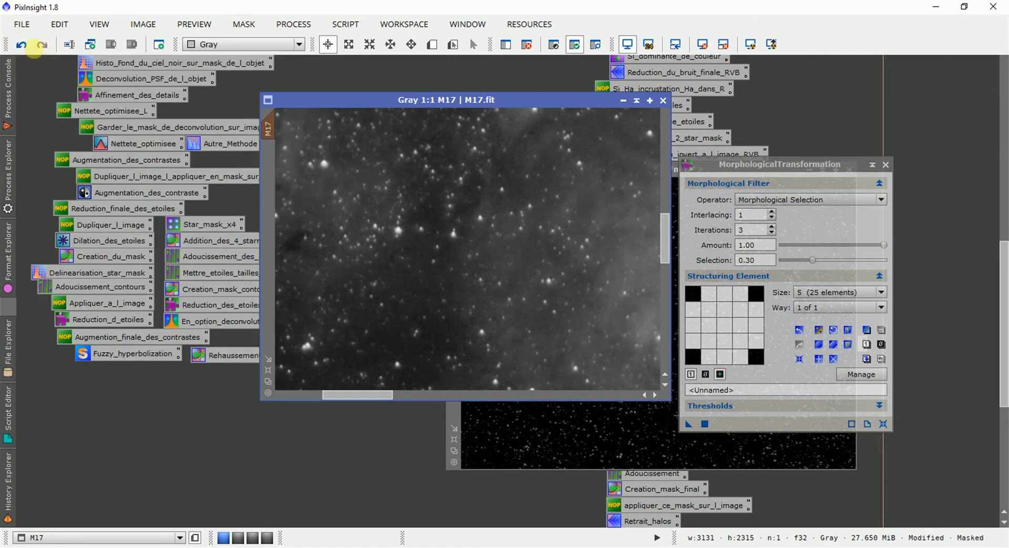
pyautogui.moveTo(883, 245); pyautogui.dragTo(956, 235)
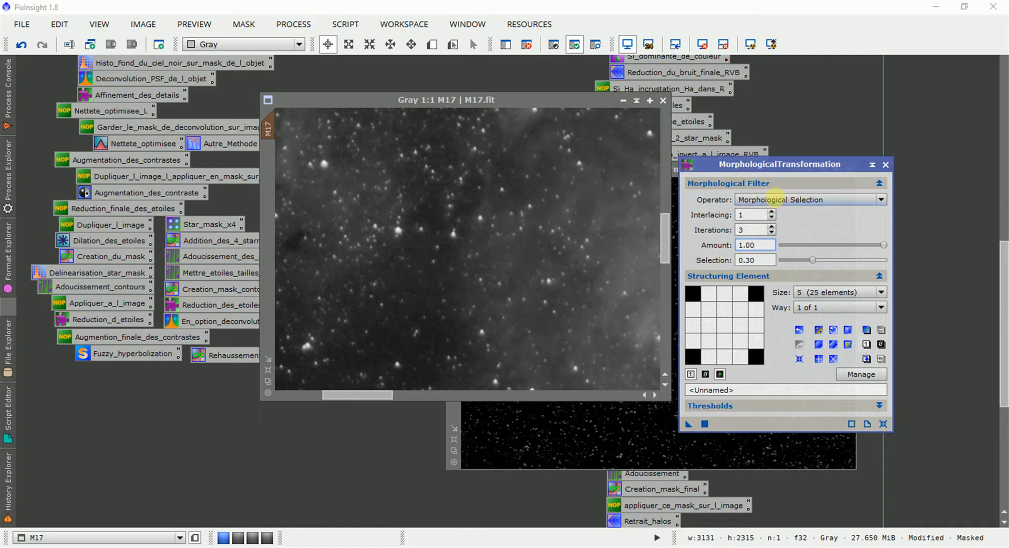
pyautogui.moveTo(767, 245); pyautogui.dragTo(723, 255)
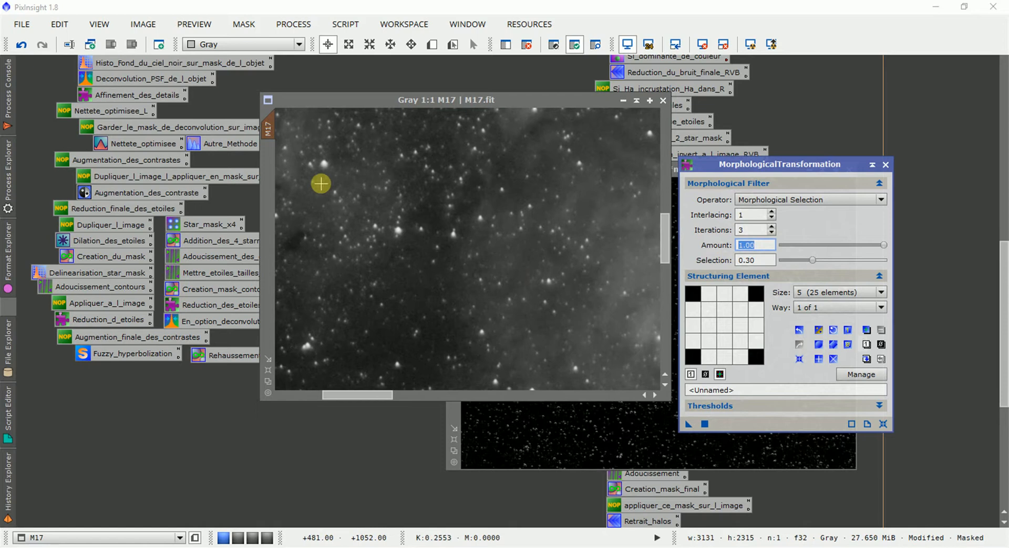
pyautogui.scroll(-4, 524, 246)
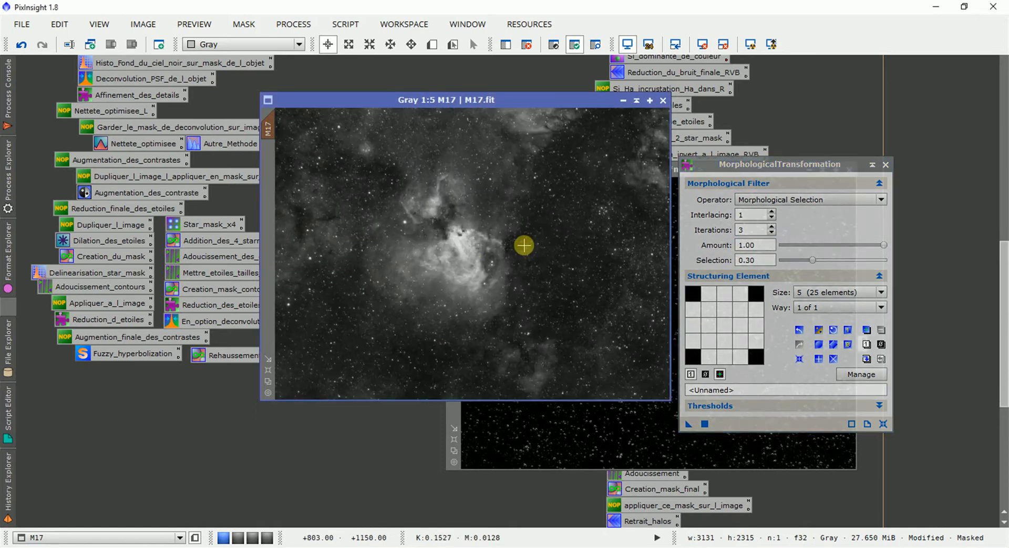
pyautogui.click(21, 44)
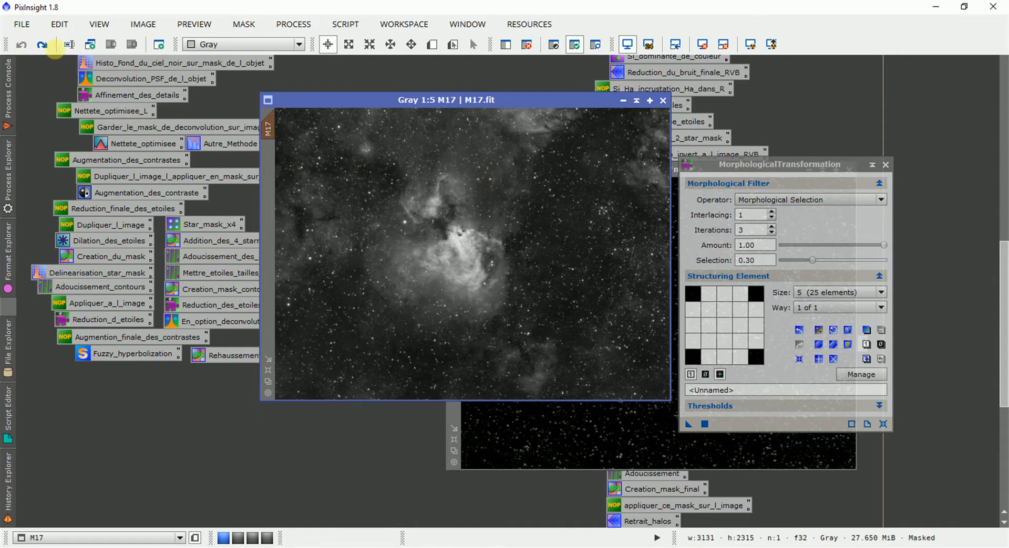
pyautogui.click(42, 45)
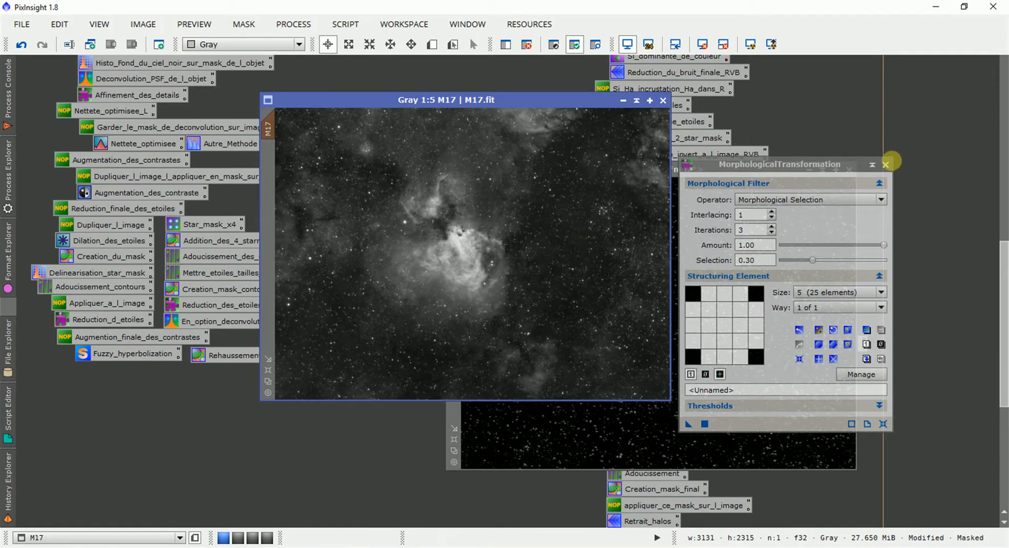
# Close the MorphologicalTransformation window and the range_mask image, accepting that its mask references are broken
pyautogui.click(886, 164)
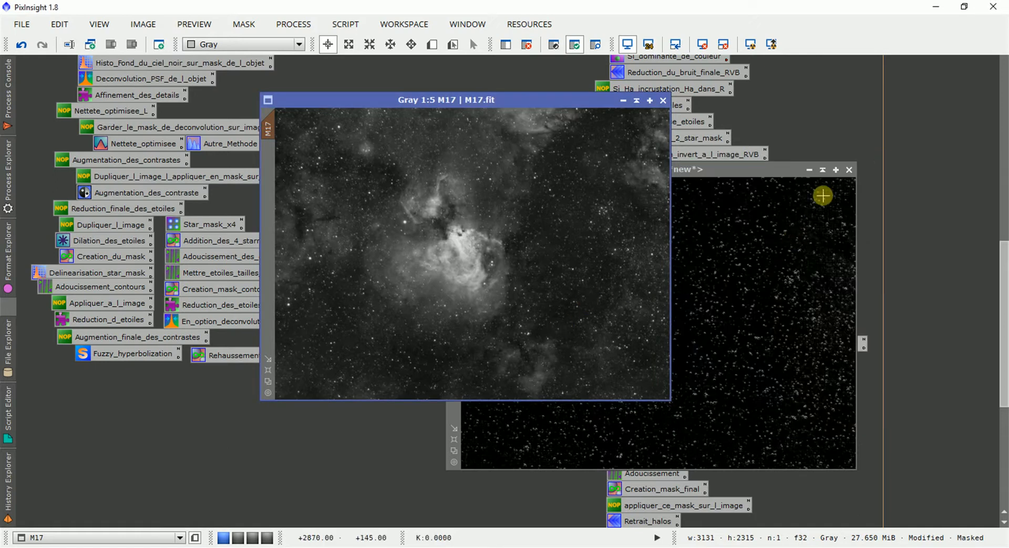
pyautogui.click(848, 170)
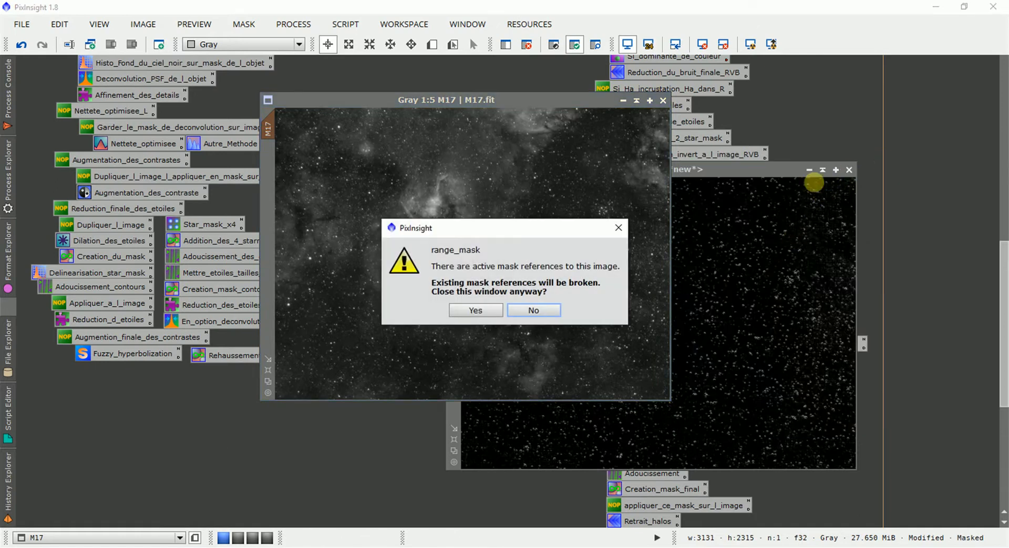
pyautogui.click(475, 309)
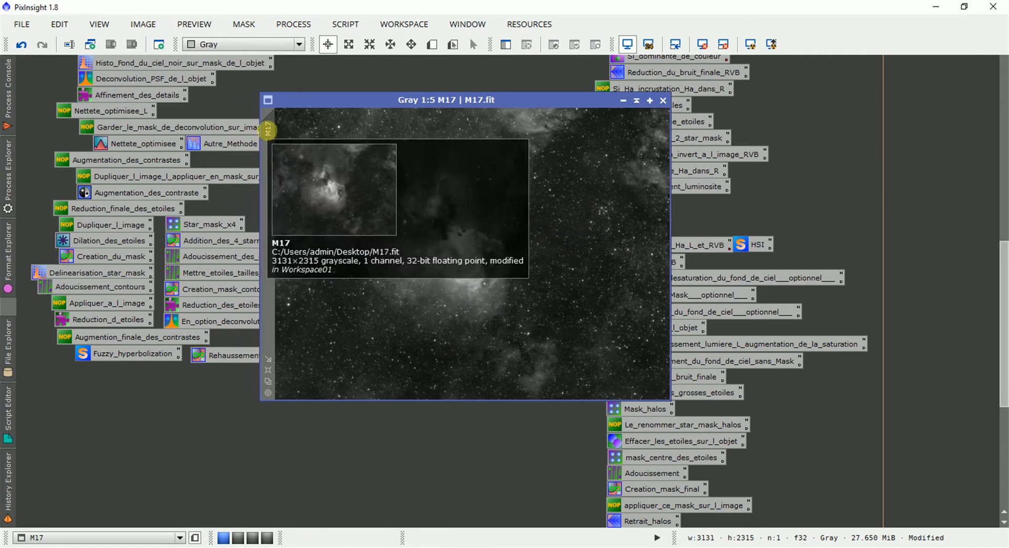
# Duplicate the M17 image and rename the copy methode1
pyautogui.moveTo(268, 128); pyautogui.dragTo(165, 169)
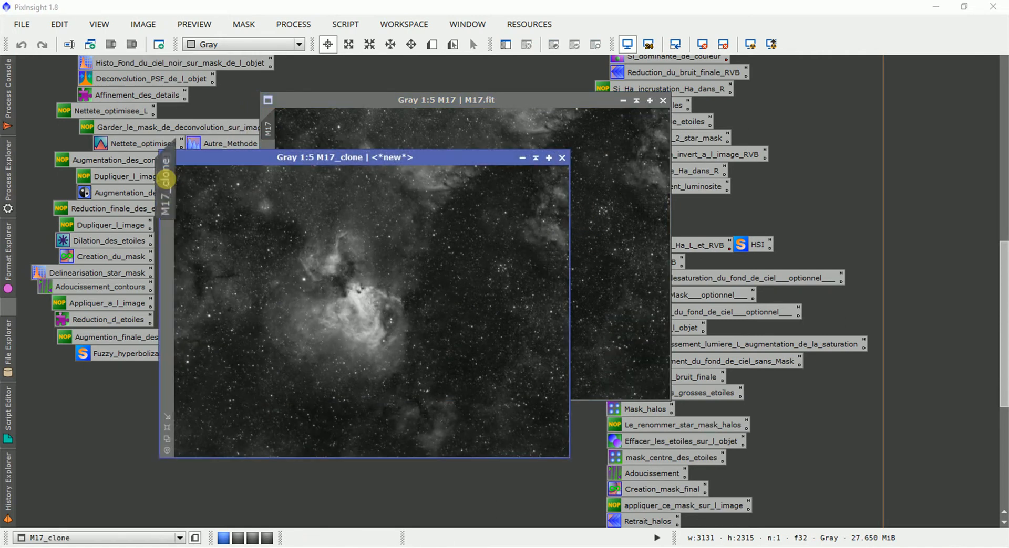
pyautogui.doubleClick(166, 181)
pyautogui.write('methode1')
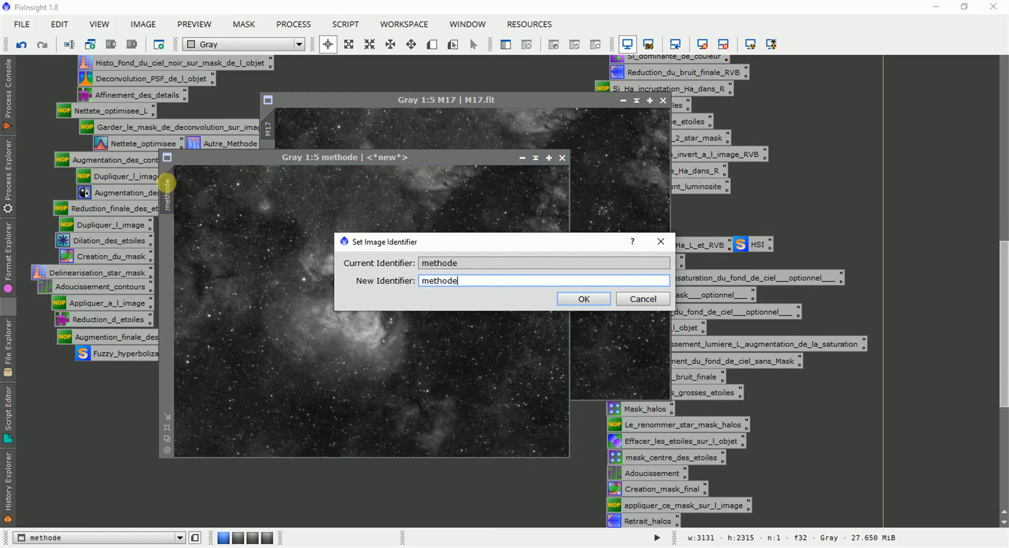
pyautogui.press('Return')
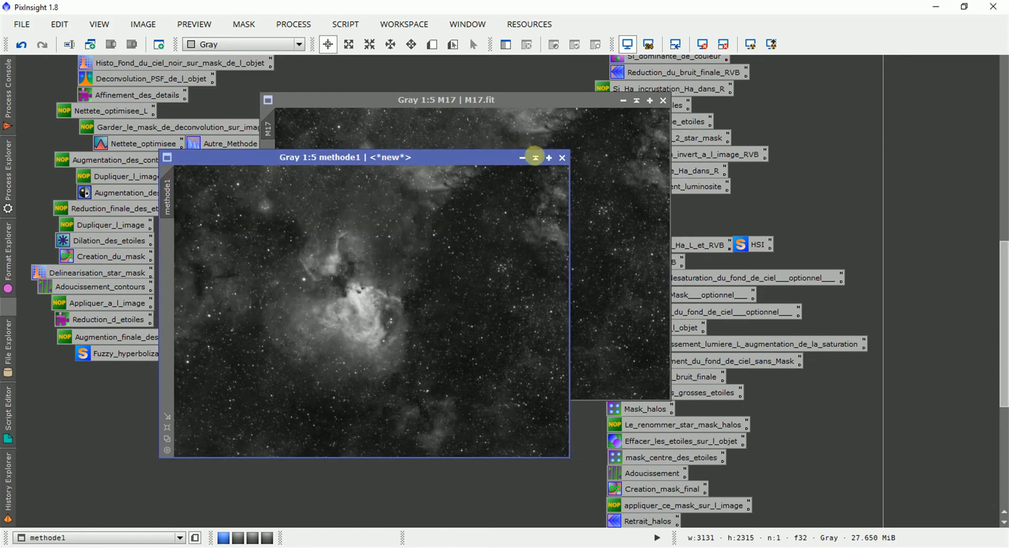
# Shade the methode1 window and park it at the workspace's edge, and undo the star reduction on M17
pyautogui.click(535, 157)
pyautogui.moveTo(356, 302); pyautogui.dragTo(895, 51)
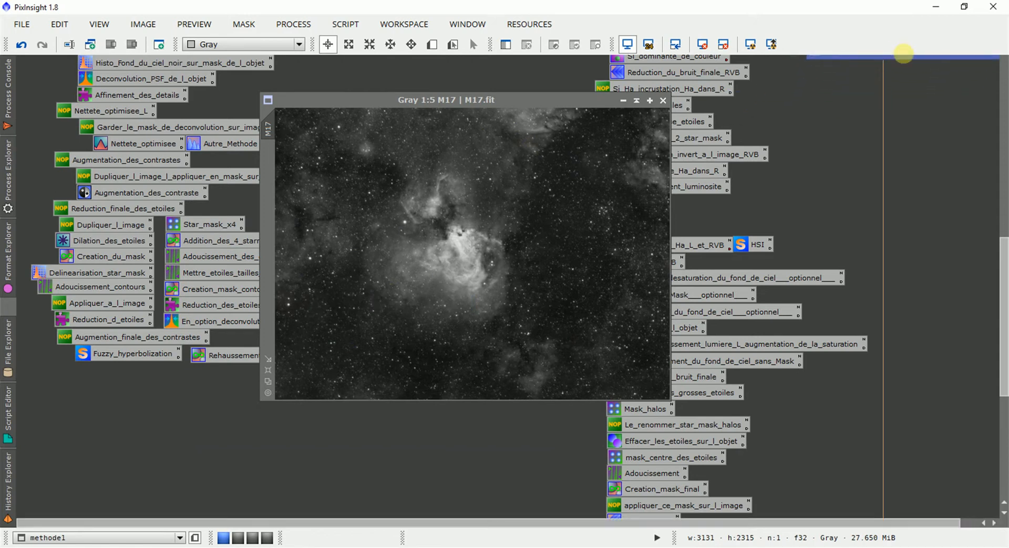
pyautogui.click(468, 166)
pyautogui.click(21, 44)
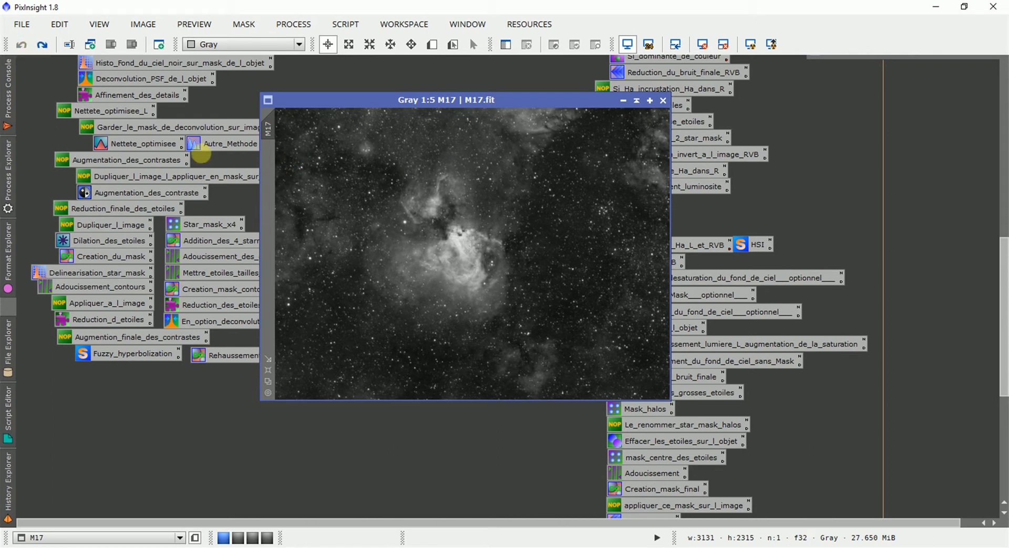
# Move the M17 image clear of the second star-reduction method's icons and open the Star_mask_x4 StarMask process
pyautogui.moveTo(37, 202); pyautogui.dragTo(200, 322)
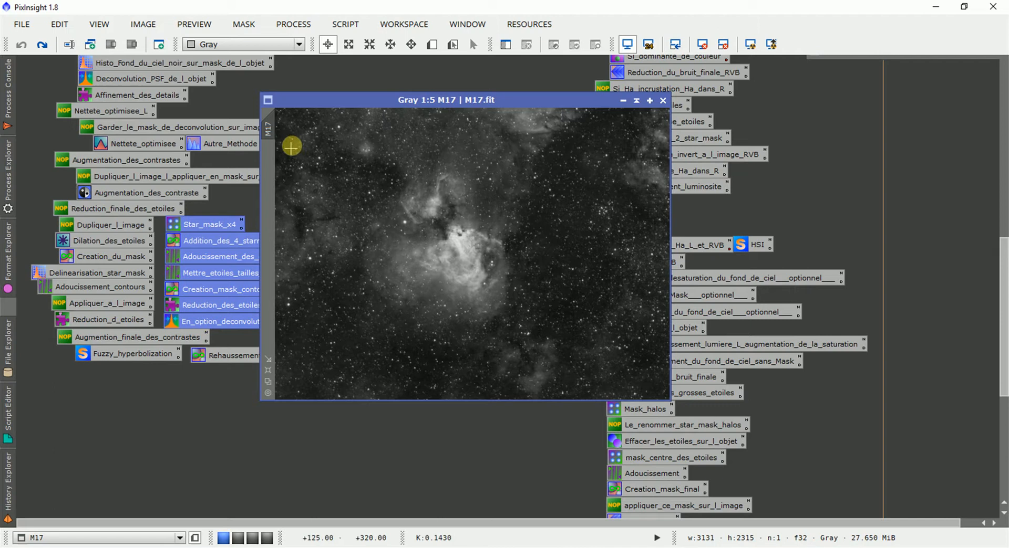
pyautogui.moveTo(262, 209); pyautogui.dragTo(338, 217)
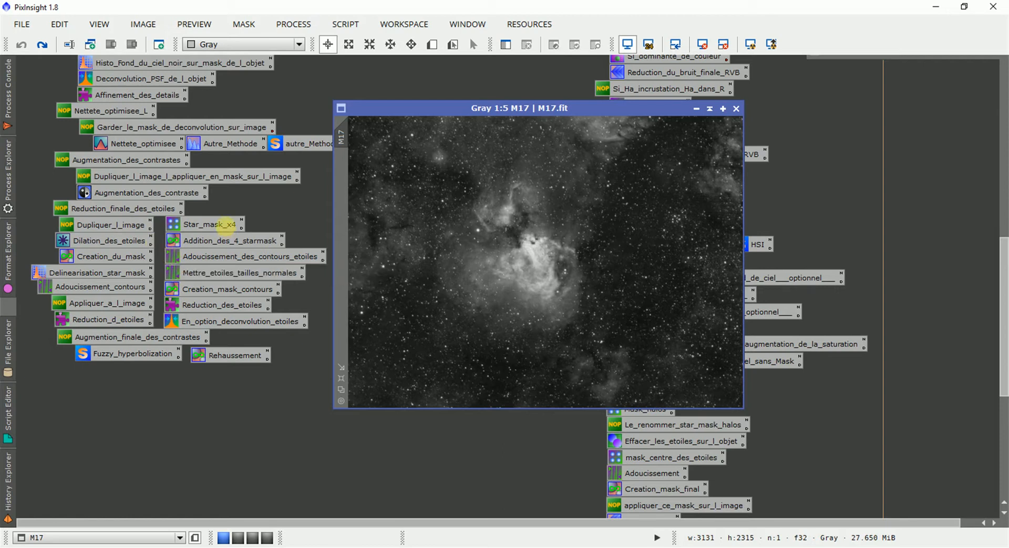
pyautogui.doubleClick(215, 225)
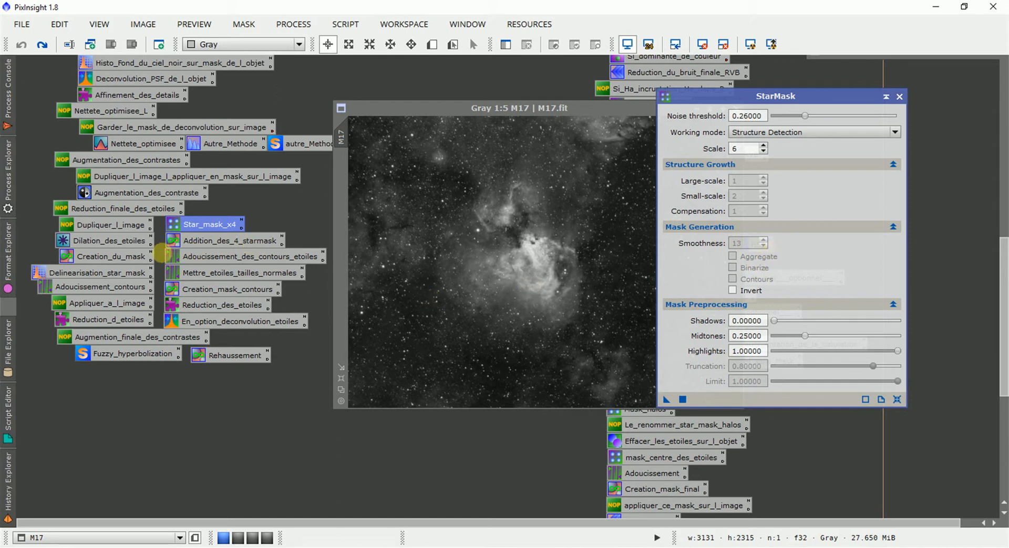
pyautogui.moveTo(159, 253); pyautogui.dragTo(172, 265)
pyautogui.click(292, 225)
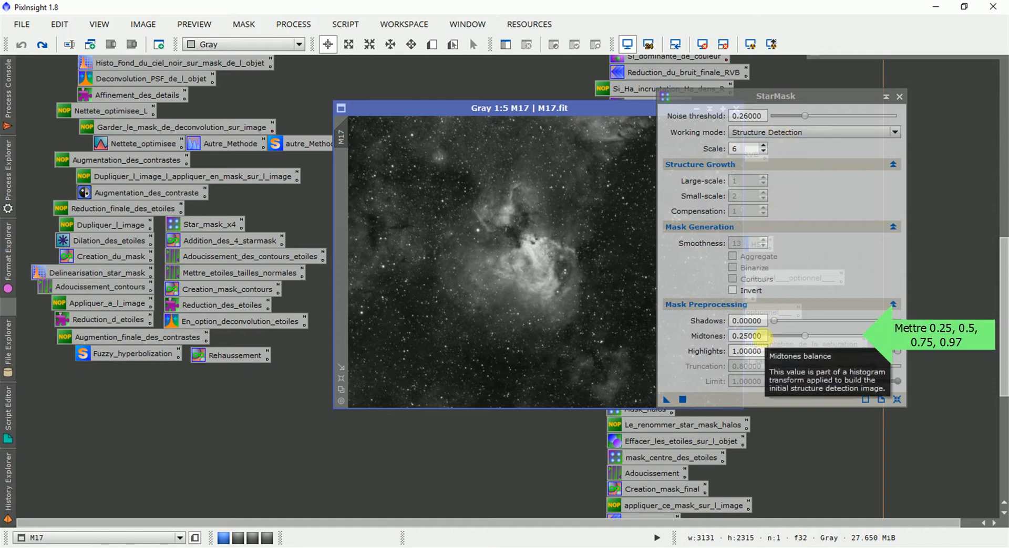
# Generate four StarMask structure maps from M17 with midtones of 0.25, 0.5, 0.75 and 0.97, and close StarMask
pyautogui.click(761, 336)
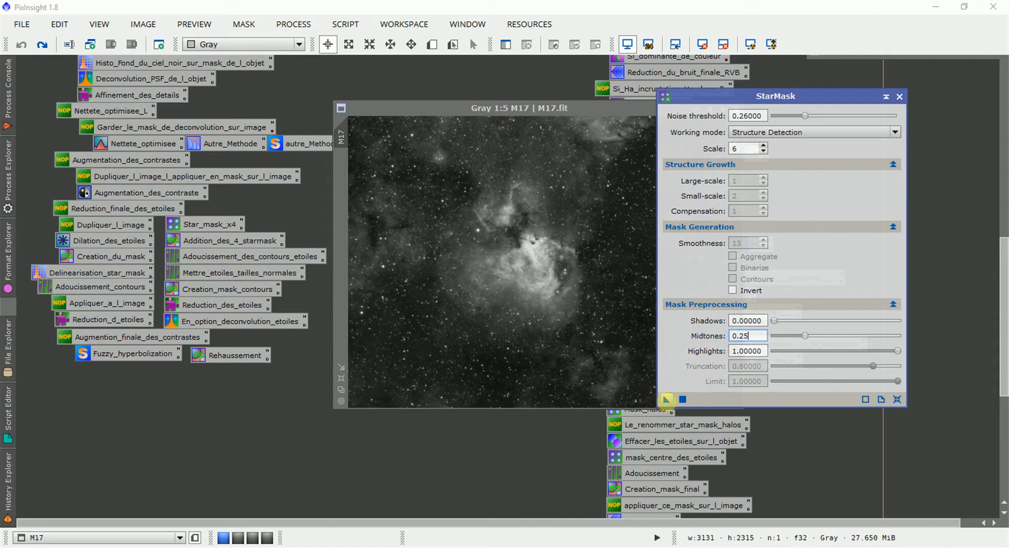
pyautogui.click(666, 399)
pyautogui.moveTo(666, 400); pyautogui.dragTo(601, 361)
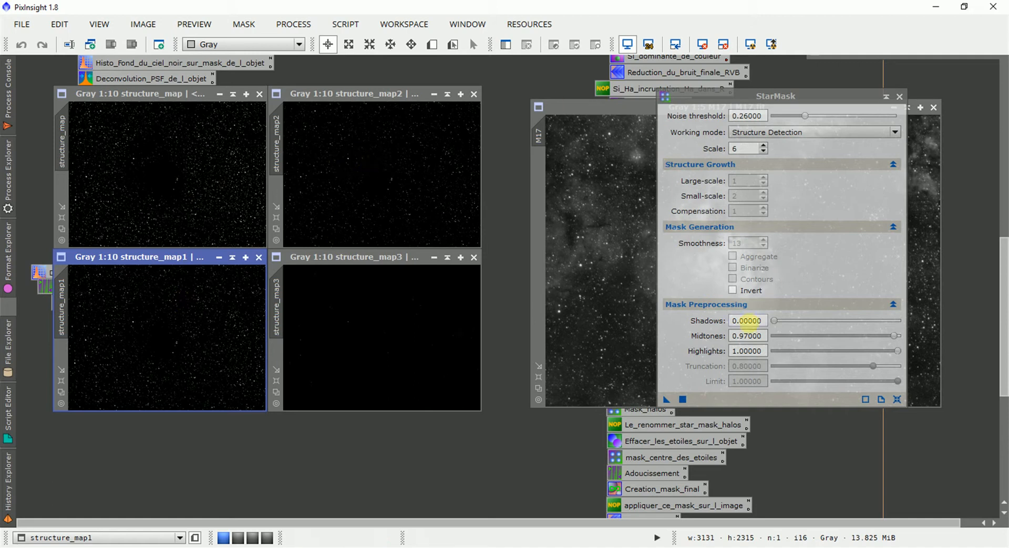
pyautogui.click(746, 336)
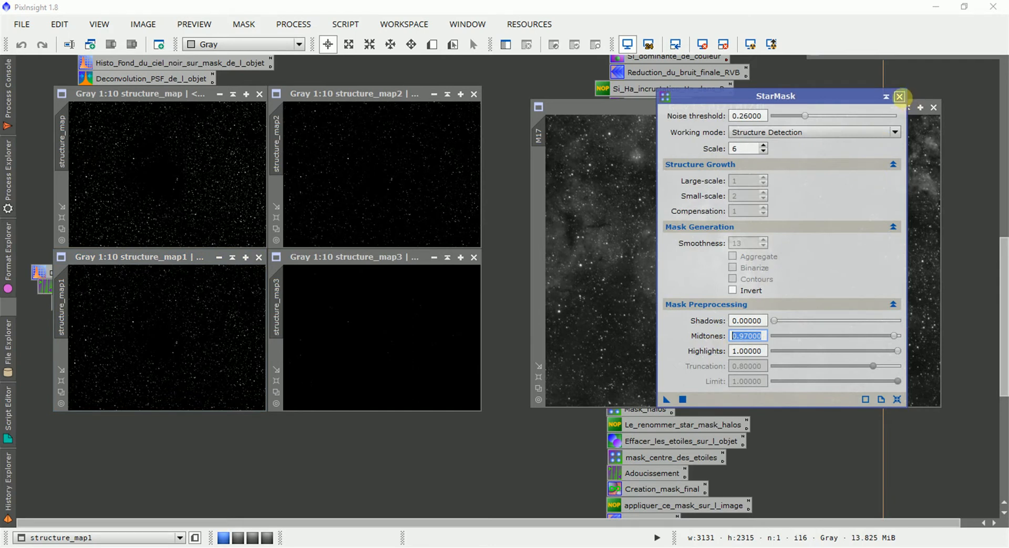
pyautogui.click(899, 97)
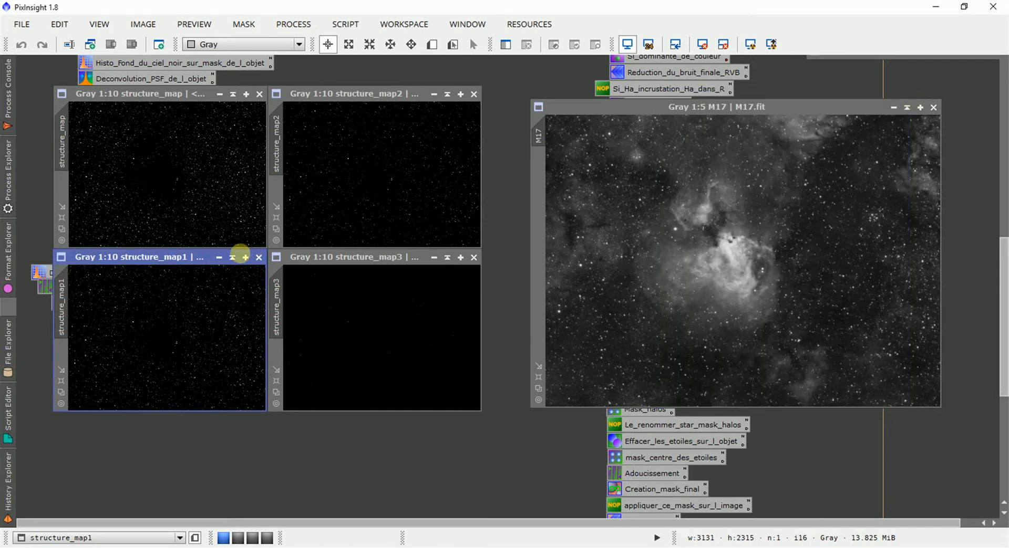
# Shade the four structure map windows to uncover the second method's process icons
pyautogui.click(232, 257)
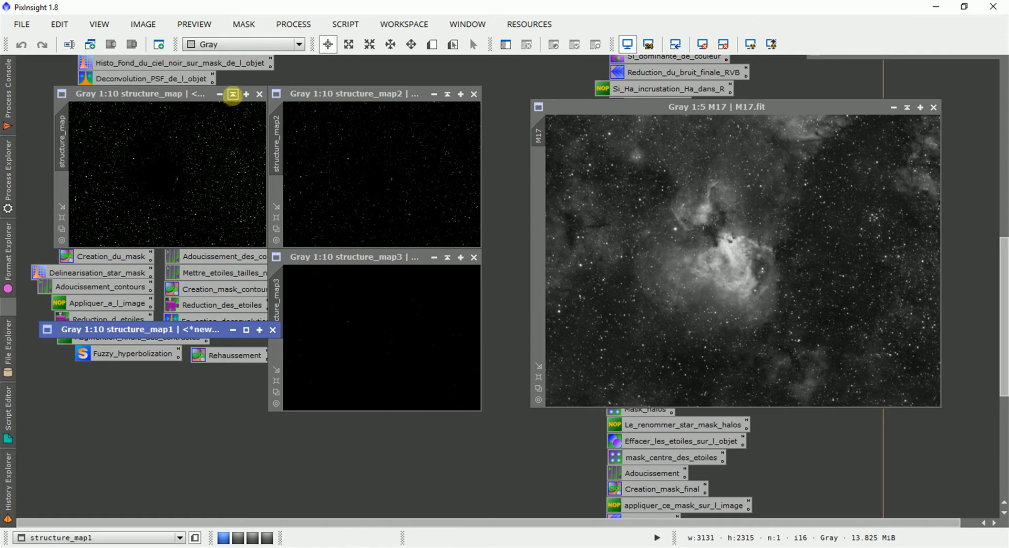
pyautogui.click(231, 94)
pyautogui.click(447, 95)
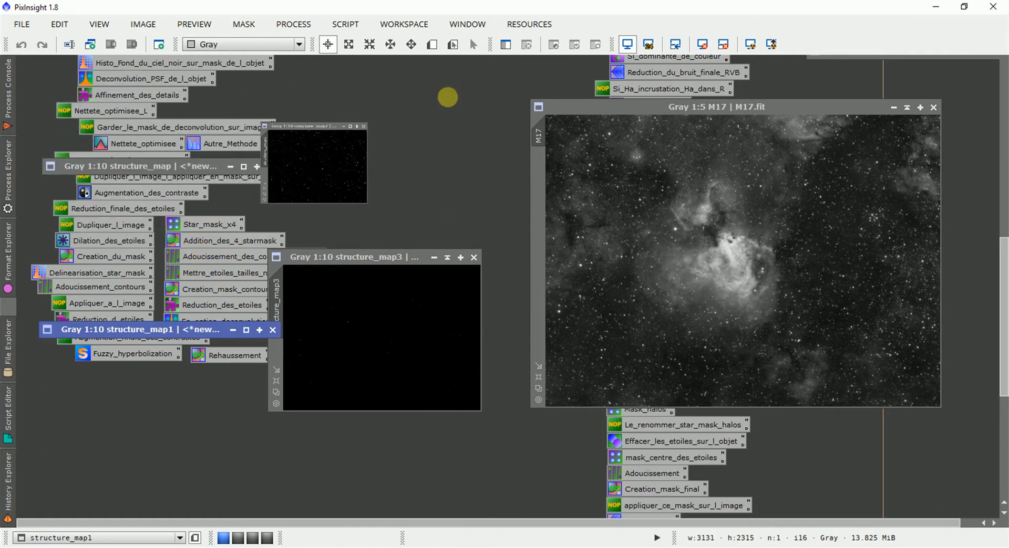
pyautogui.click(447, 257)
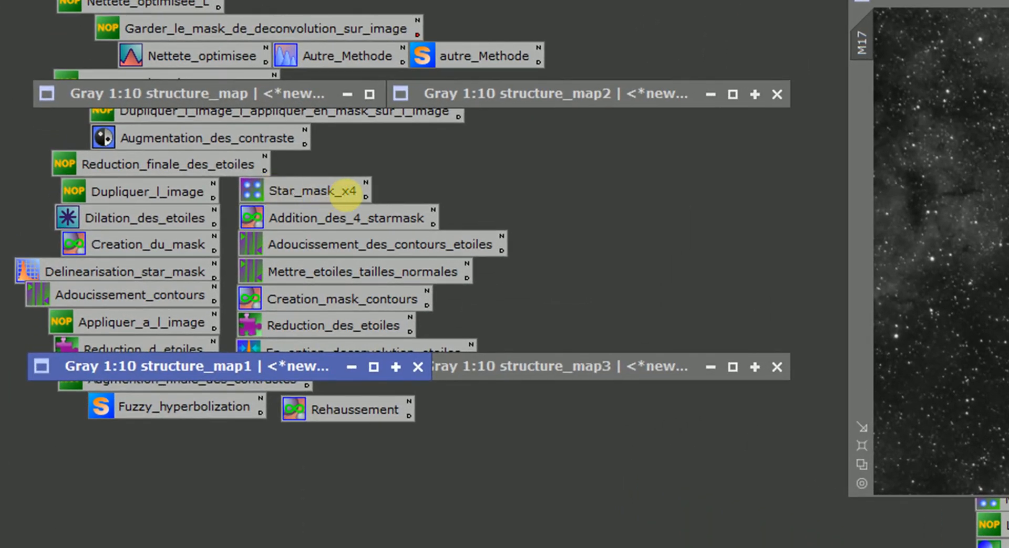
# Run the Addition_des_4_starmask PixelMath process, max(structure_map, structure_map1, structure_map2, structure_map3), to create full_Star_Mask, and close PixelMath
pyautogui.doubleClick(332, 218)
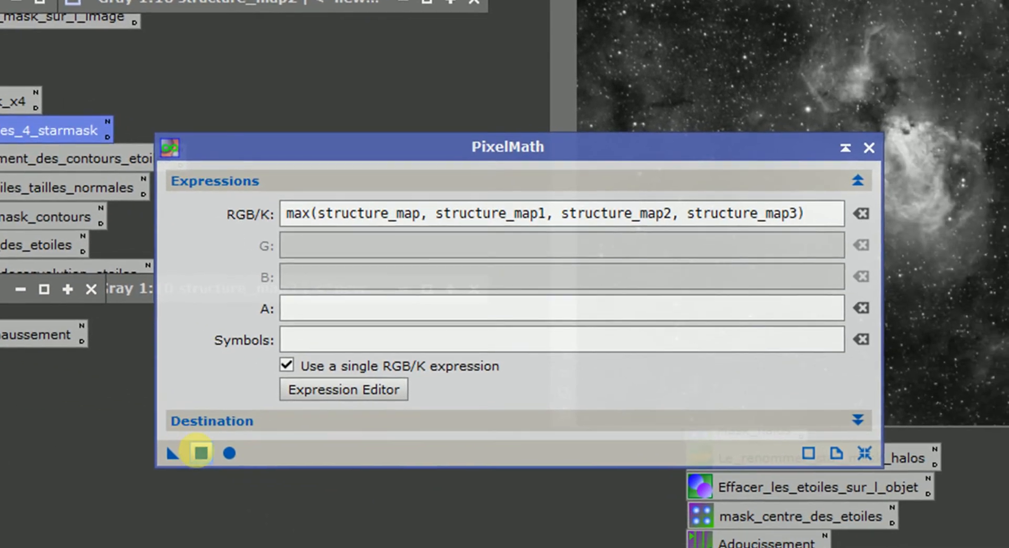
pyautogui.click(481, 513)
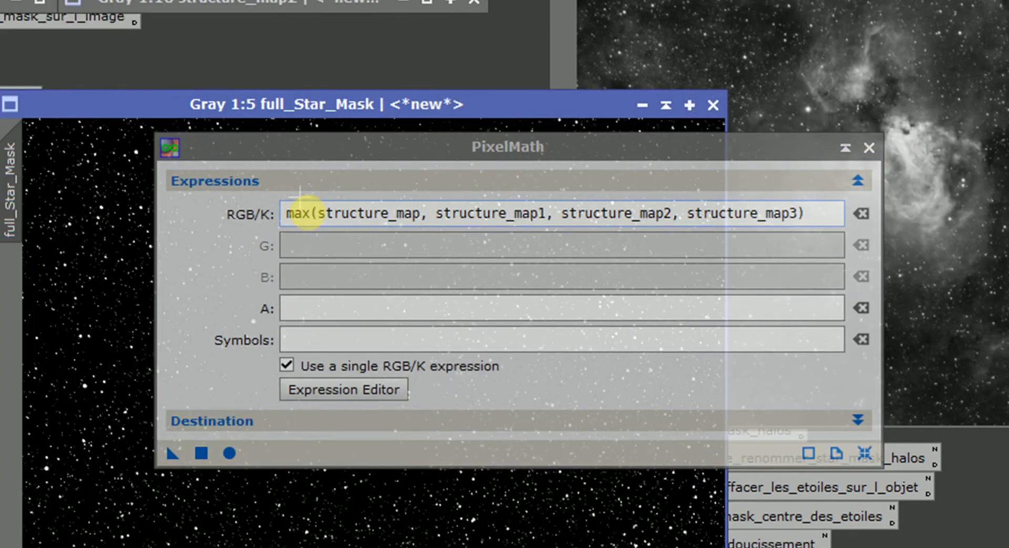
pyautogui.moveTo(302, 214); pyautogui.dragTo(756, 277)
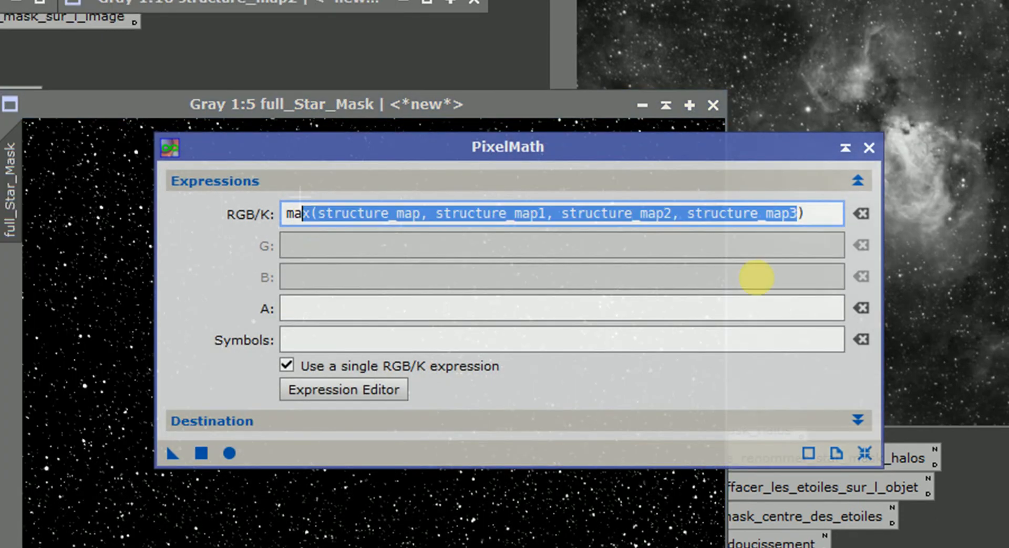
pyautogui.moveTo(809, 214); pyautogui.dragTo(292, 215)
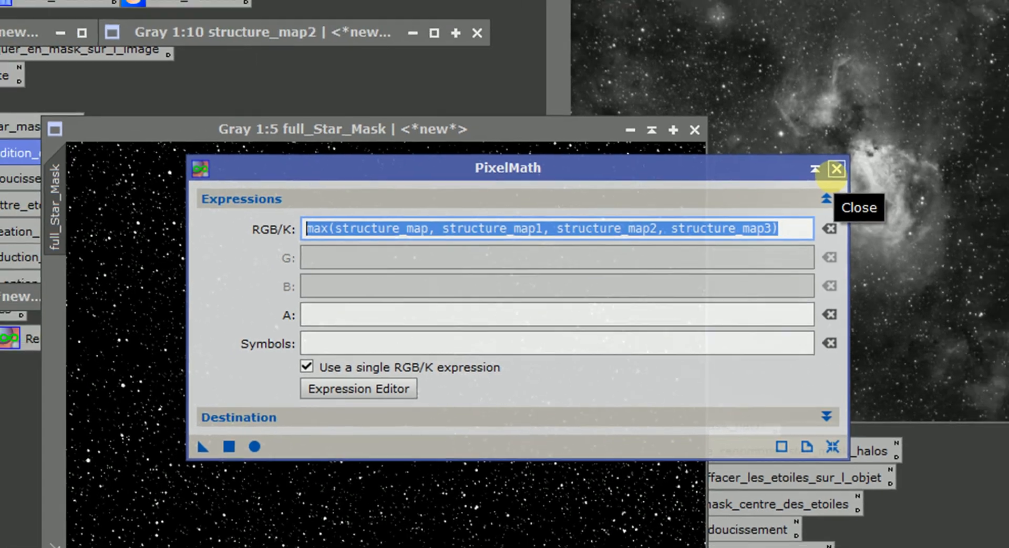
pyautogui.click(868, 148)
# Move full_Star_Mask clear of the process icons and close the four shaded structure maps
pyautogui.moveTo(554, 108); pyautogui.dragTo(946, 68)
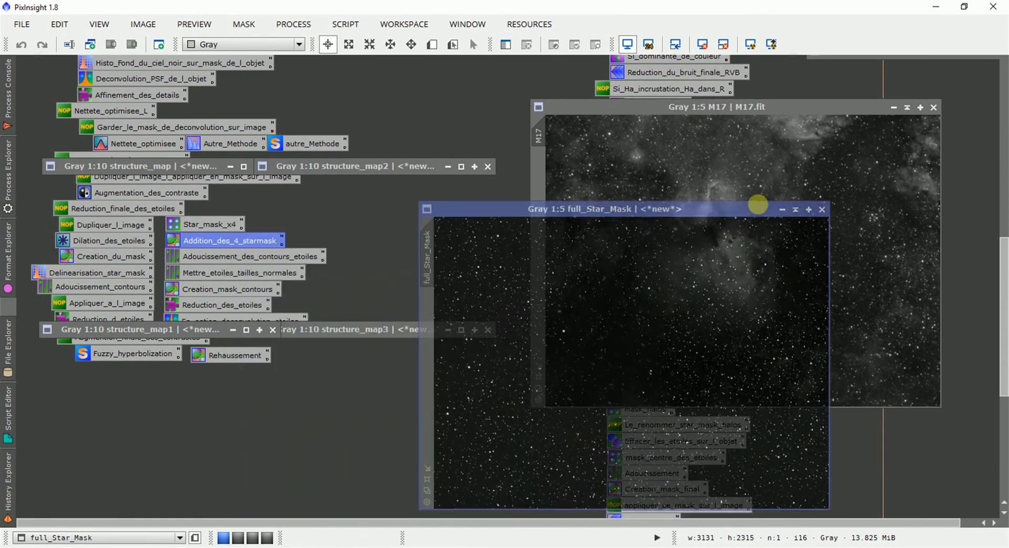
pyautogui.moveTo(757, 204); pyautogui.dragTo(832, 178)
pyautogui.click(487, 330)
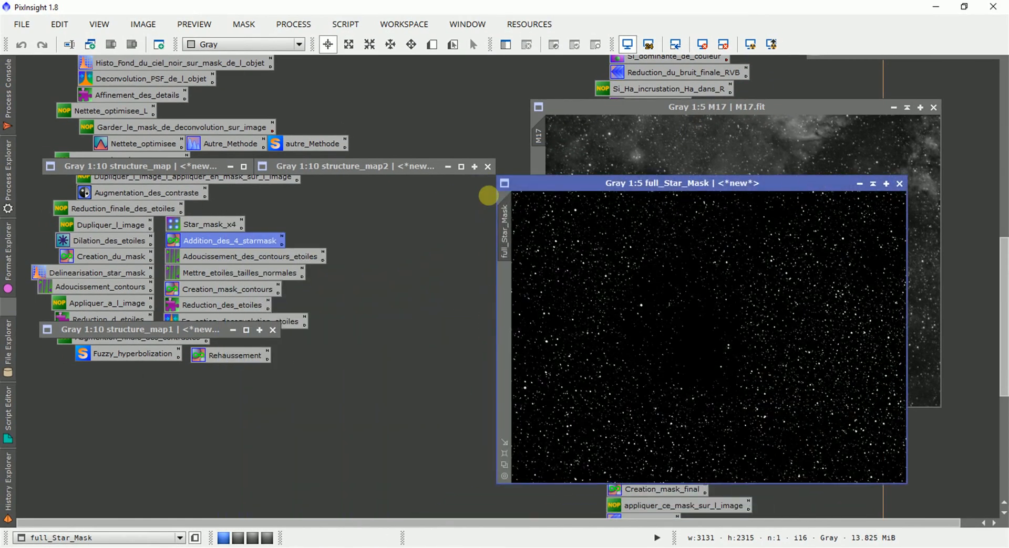
pyautogui.click(488, 166)
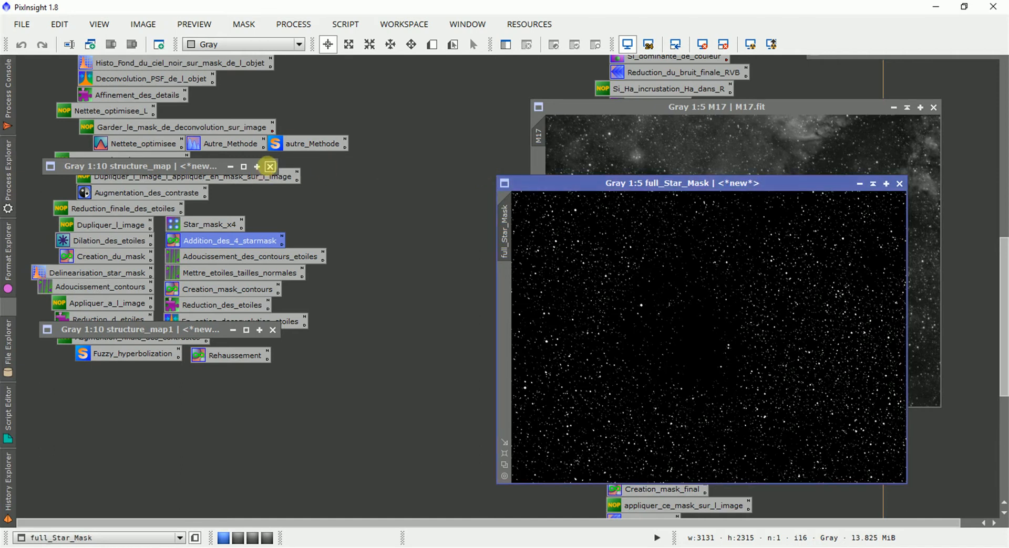
pyautogui.click(270, 166)
pyautogui.click(272, 330)
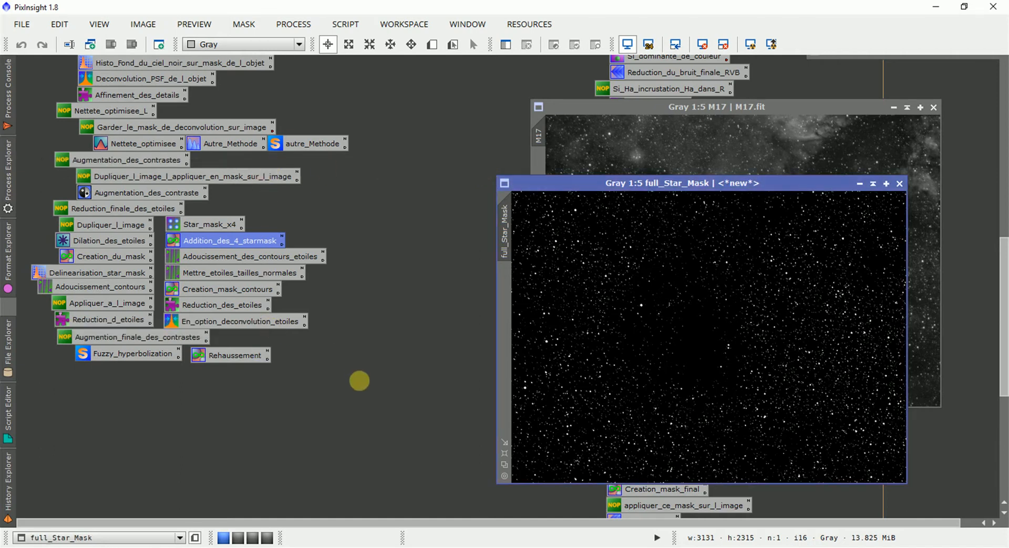
# Examine the star shapes and edges in full_Star_Mask up close
pyautogui.moveTo(503, 331); pyautogui.dragTo(217, 265)
pyautogui.scroll(5, 373, 297)
pyautogui.scroll(-1, 373, 298)
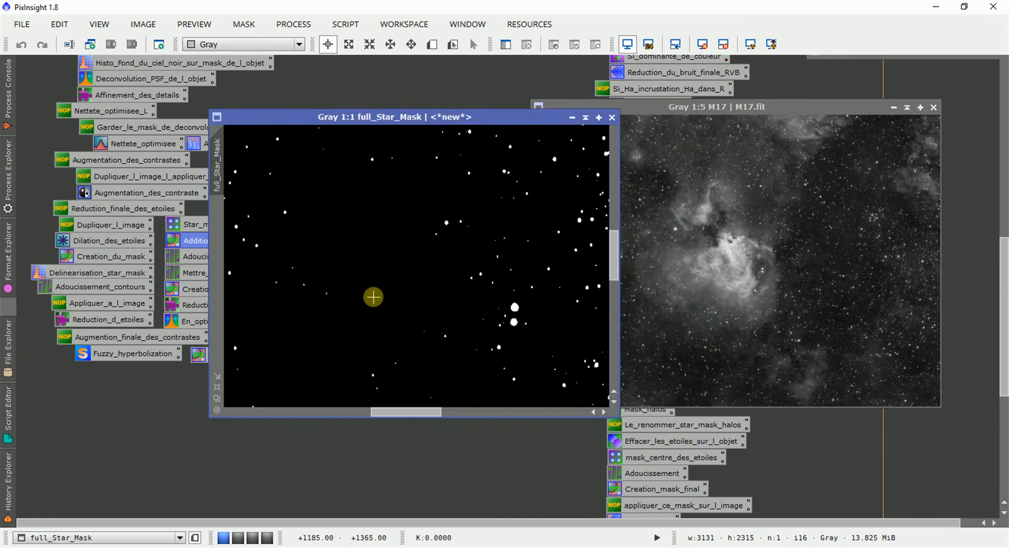
pyautogui.moveTo(390, 410); pyautogui.dragTo(417, 406)
pyautogui.scroll(4, 394, 333)
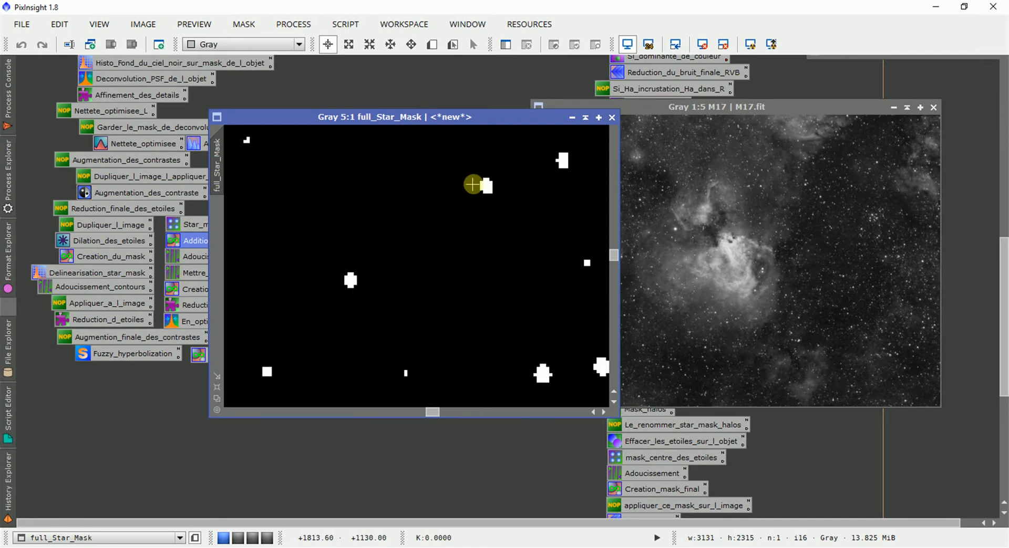
pyautogui.moveTo(435, 117); pyautogui.dragTo(504, 116)
pyautogui.scroll(-10, 518, 228)
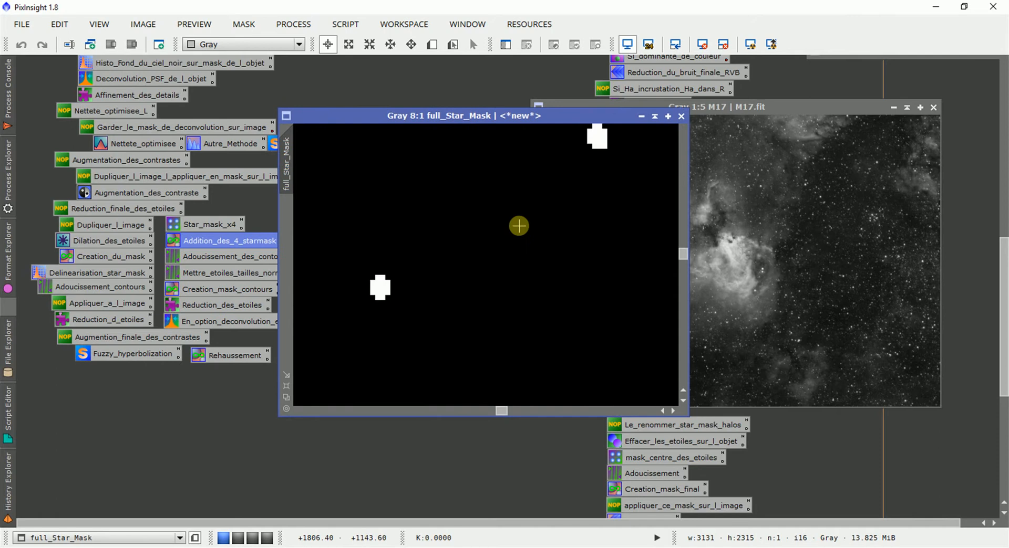
pyautogui.scroll(1, 519, 226)
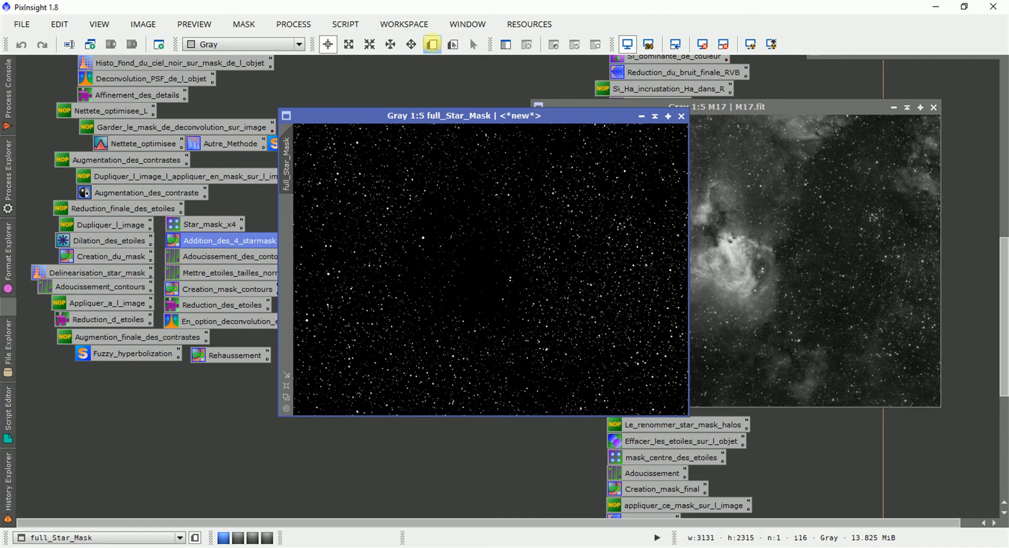
# Create a small square preview on full_Star_Mask, reposition it over a star-rich area, and display it
pyautogui.click(432, 45)
pyautogui.moveTo(431, 223); pyautogui.dragTo(467, 260)
pyautogui.moveTo(287, 224)
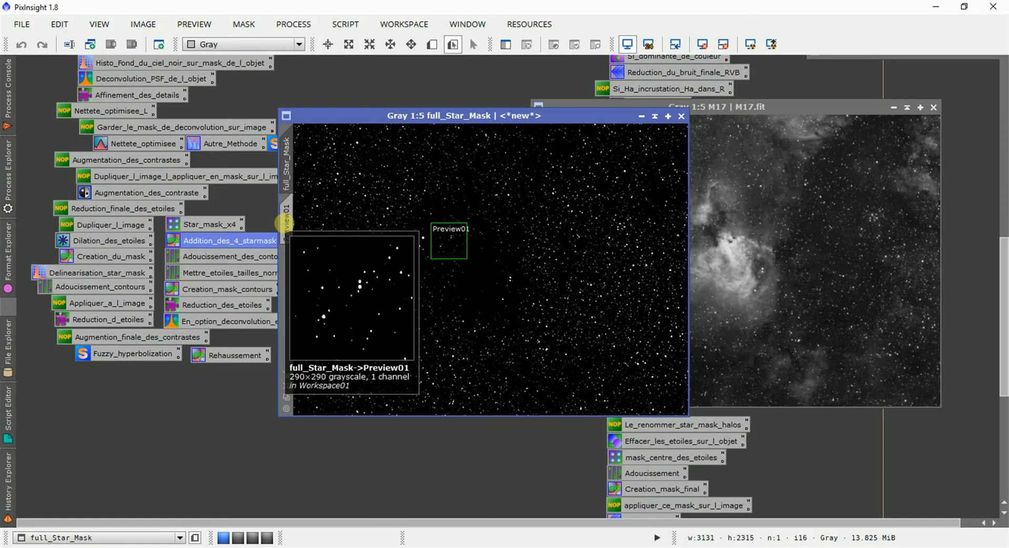
pyautogui.moveTo(455, 229); pyautogui.dragTo(390, 229)
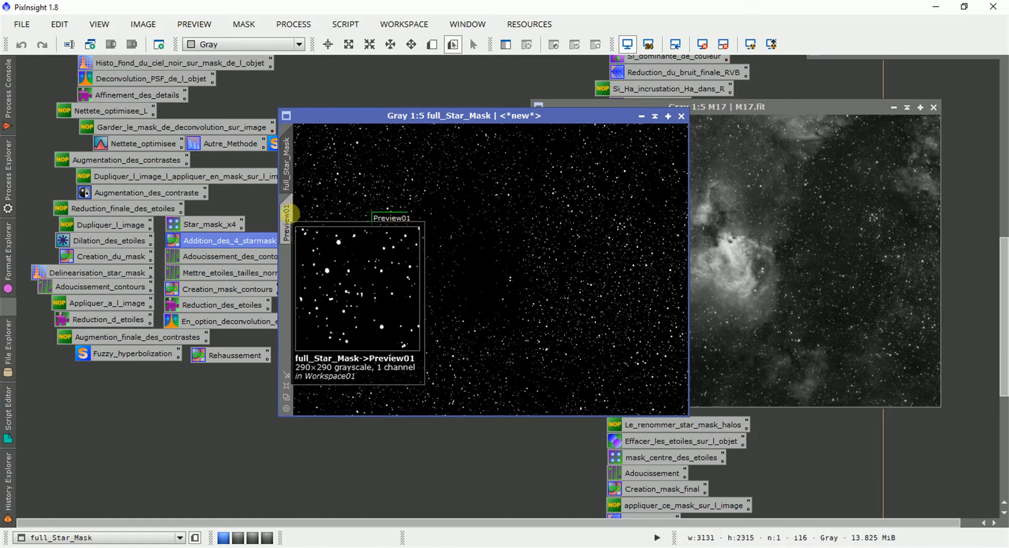
pyautogui.click(289, 213)
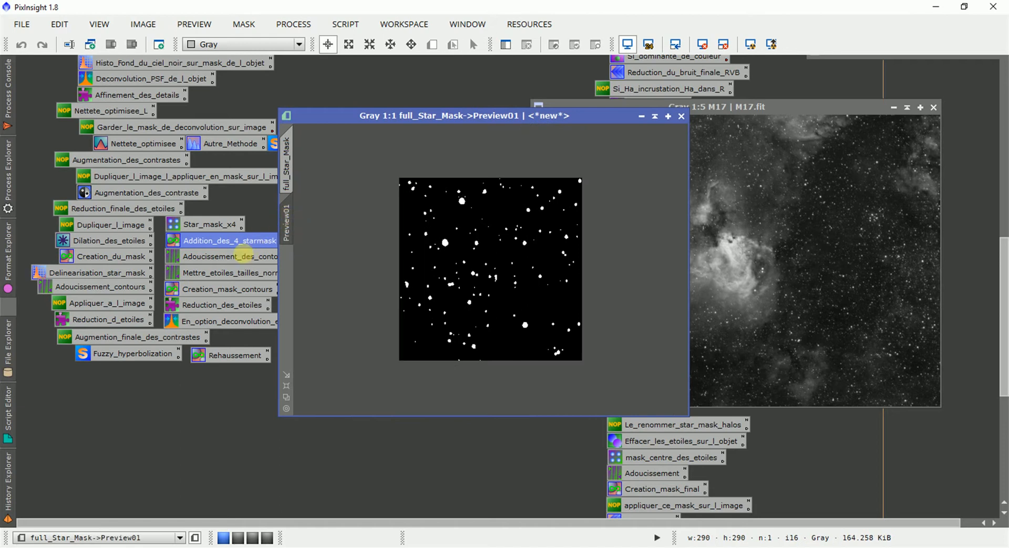
# Open the Adoucissement_des_contours_etoiles RangeSelection process with a real-time preview and set the lower limit to 0.36
pyautogui.doubleClick(243, 255)
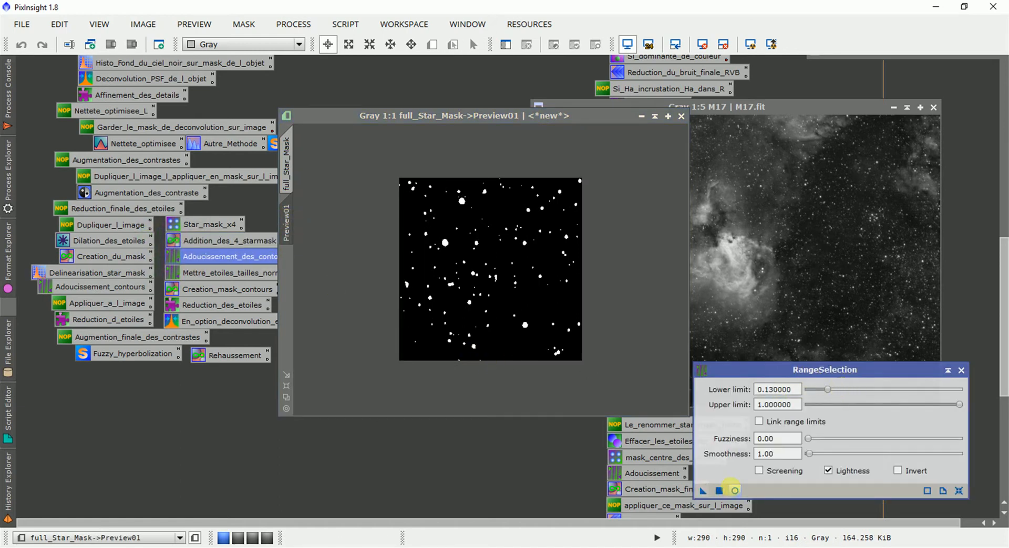
pyautogui.click(733, 490)
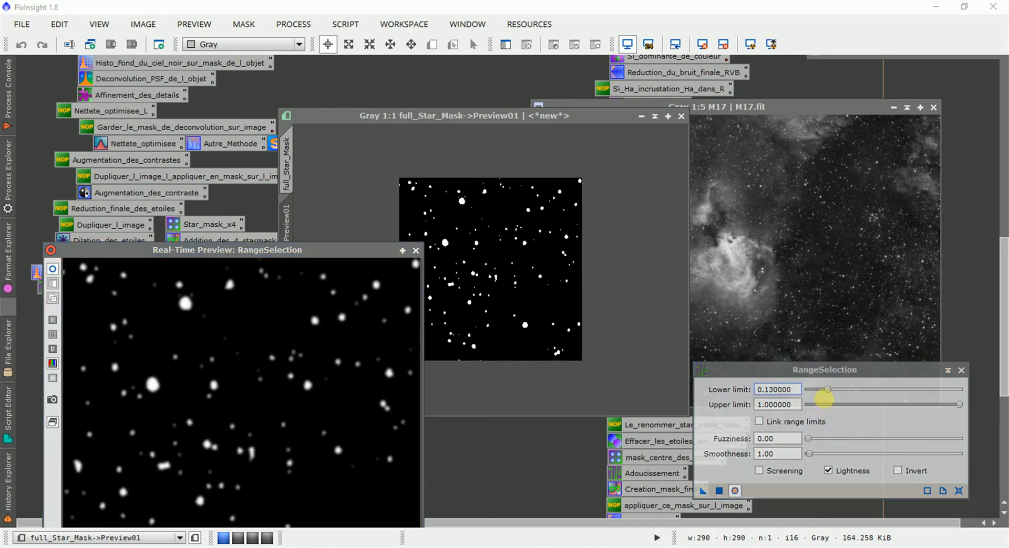
pyautogui.click(813, 391)
pyautogui.moveTo(810, 390); pyautogui.dragTo(854, 413)
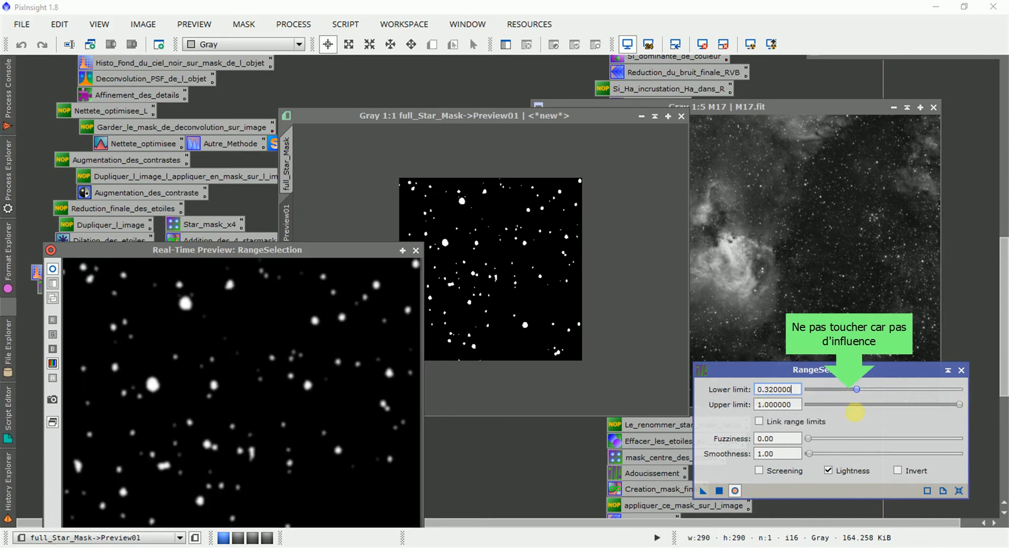
pyautogui.moveTo(809, 389); pyautogui.dragTo(862, 390)
# Compare the star edges without smoothing, and set the RangeSelection smoothness to 1.50
pyautogui.moveTo(809, 454); pyautogui.dragTo(769, 462)
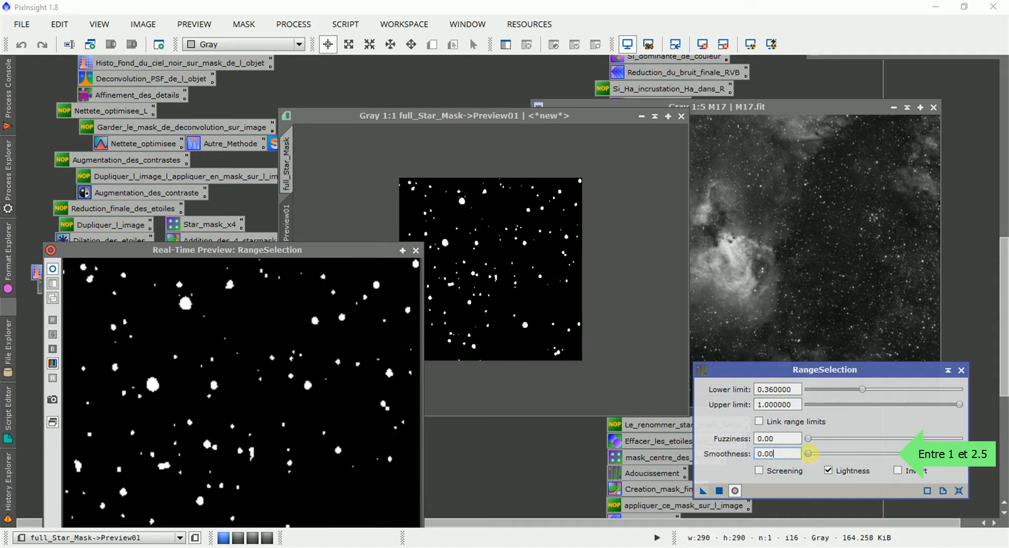
pyautogui.moveTo(808, 454); pyautogui.dragTo(809, 454)
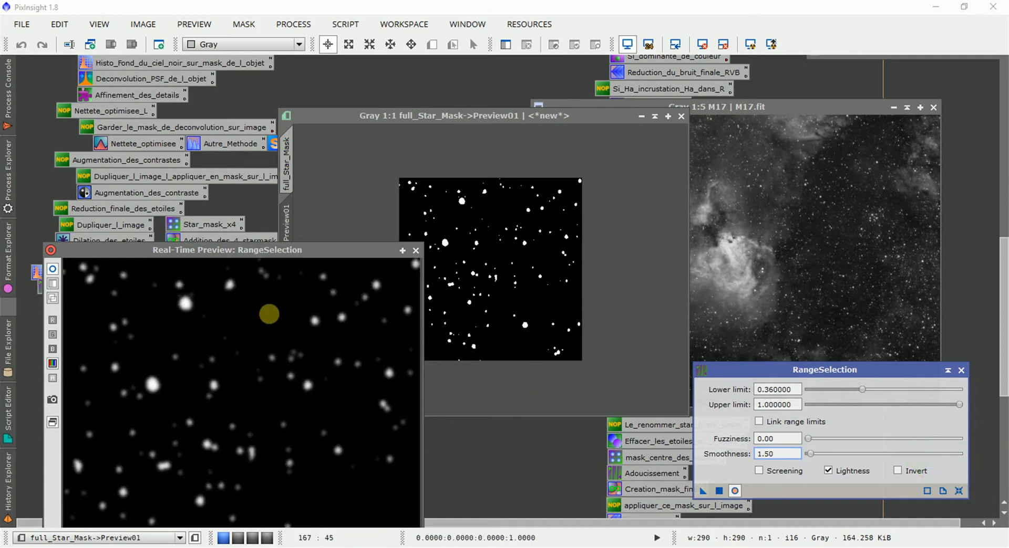
pyautogui.click(227, 336)
pyautogui.click(53, 269)
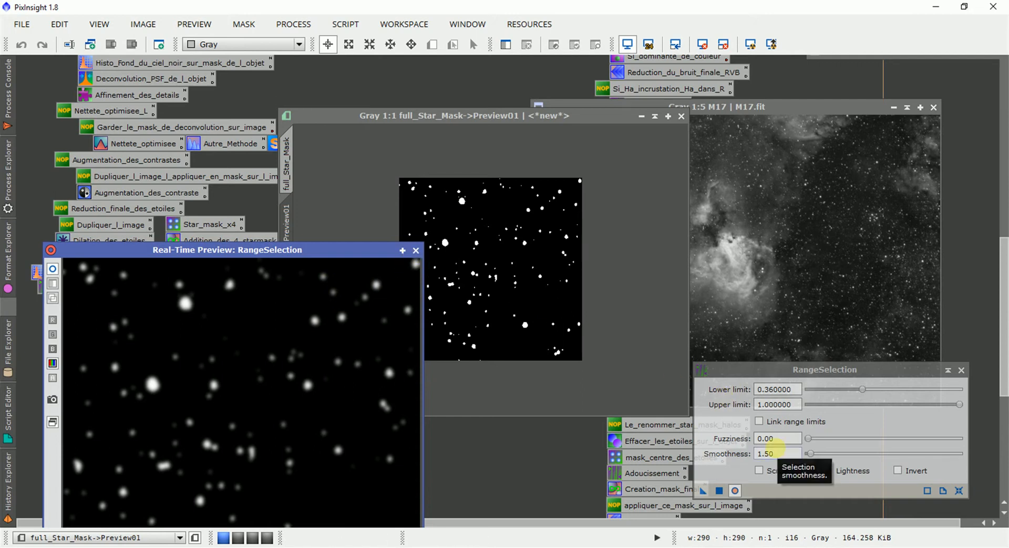
pyautogui.click(760, 454)
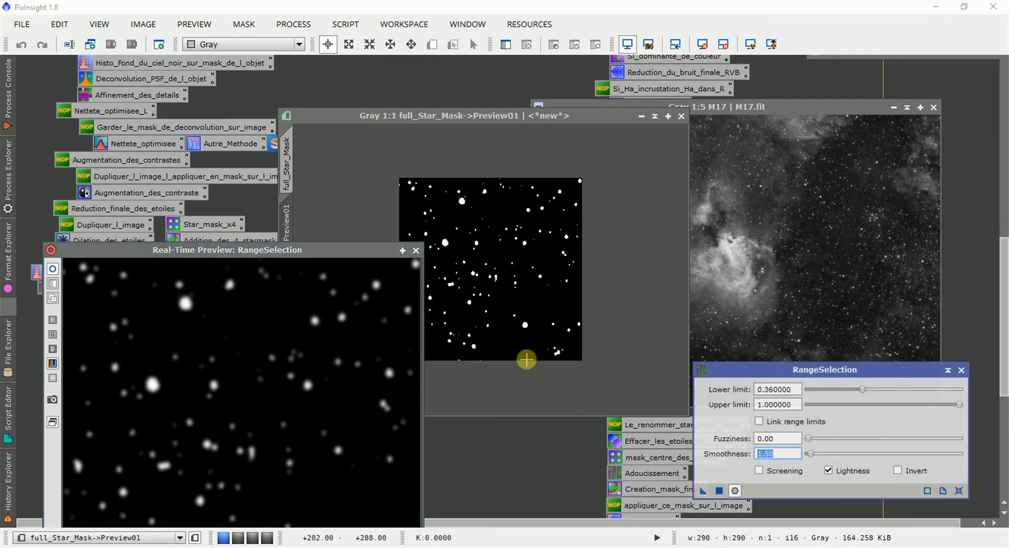
# Close the RangeSelection real-time preview and delete Preview01 from full_Star_Mask
pyautogui.click(415, 251)
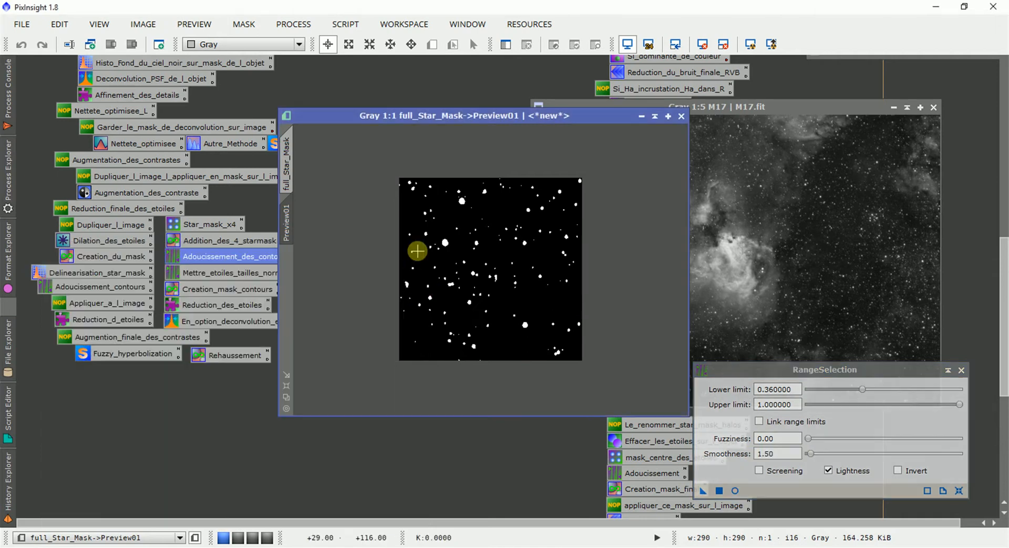
pyautogui.rightClick(282, 212)
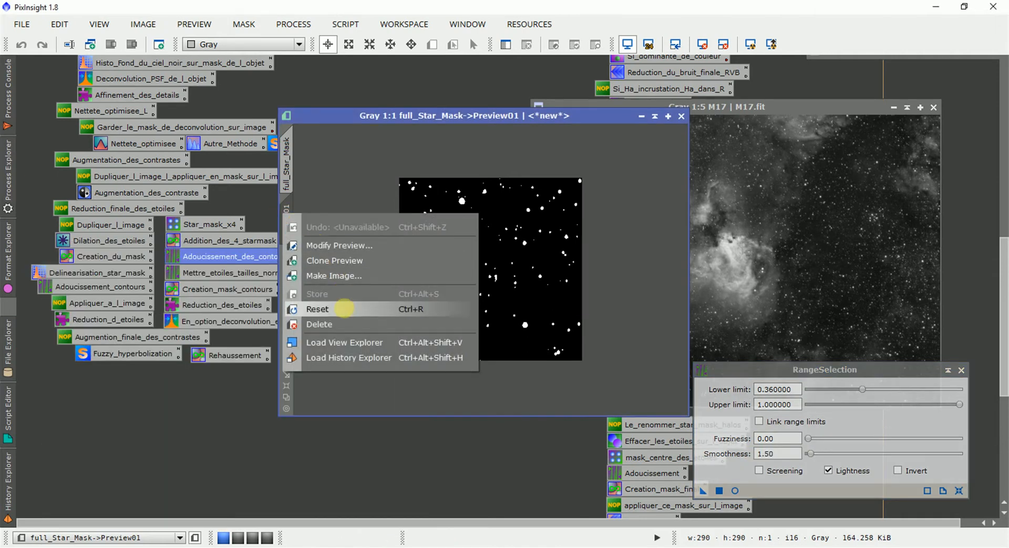
pyautogui.click(356, 324)
# Apply RangeSelection to full_Star_Mask to create a mask with softened stars, and move the new mask off the full_Star_Mask window controls
pyautogui.moveTo(692, 495); pyautogui.dragTo(507, 327)
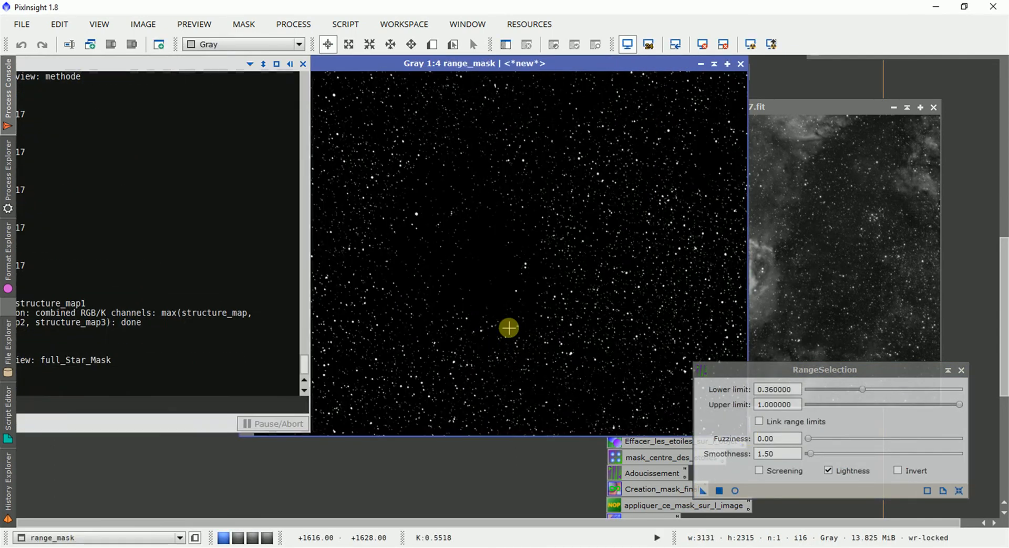
pyautogui.scroll(3, 508, 327)
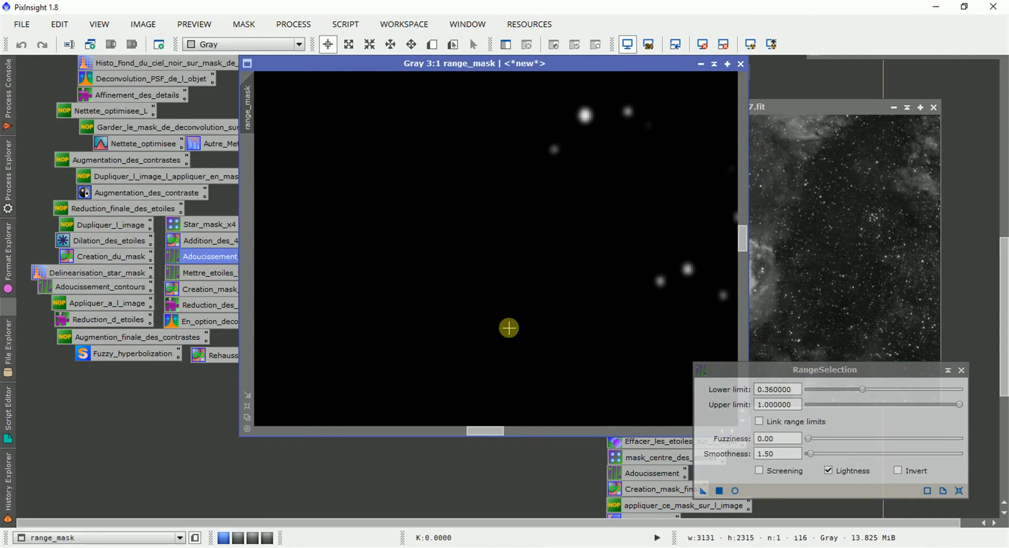
pyautogui.scroll(-3, 508, 327)
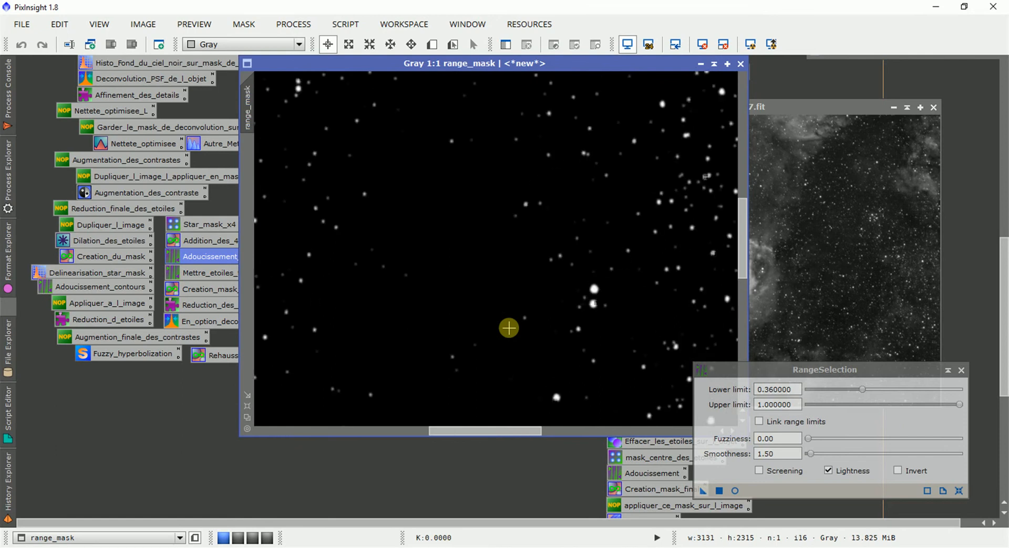
pyautogui.moveTo(581, 67); pyautogui.dragTo(662, 142)
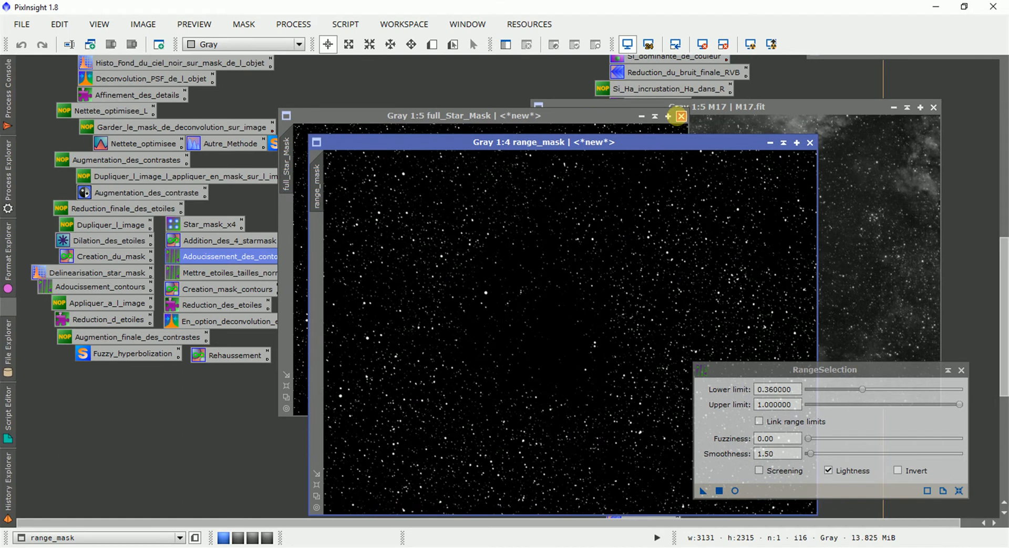
# Close full_Star_Mask and the RangeSelection process, and move the range_mask image clear of the process icons
pyautogui.click(681, 117)
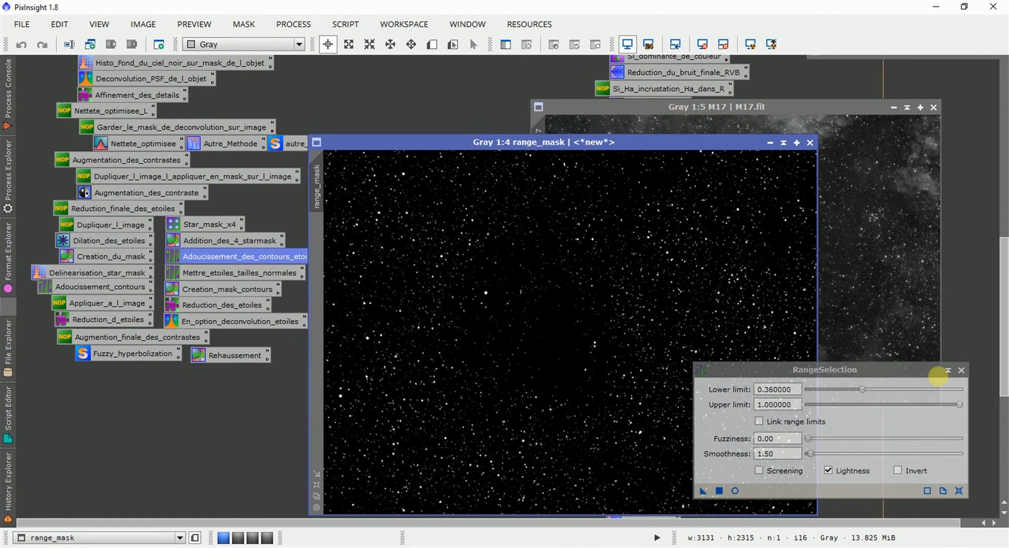
pyautogui.click(960, 371)
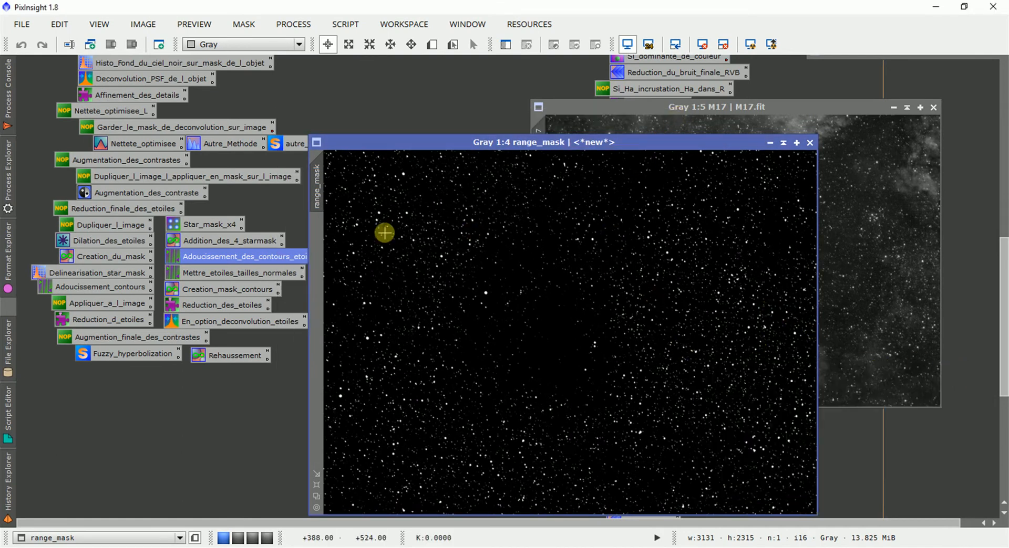
pyautogui.moveTo(310, 225); pyautogui.dragTo(340, 207)
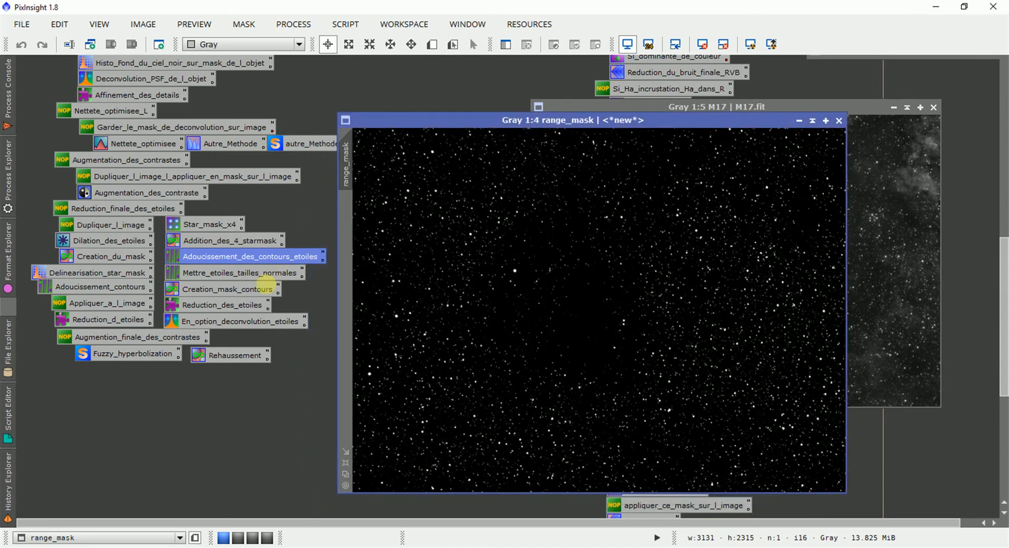
# Open the Mettre_etoiles_tailles_normales RangeSelection process, define a small preview on range_mask and start the real-time preview
pyautogui.scroll(3, 541, 333)
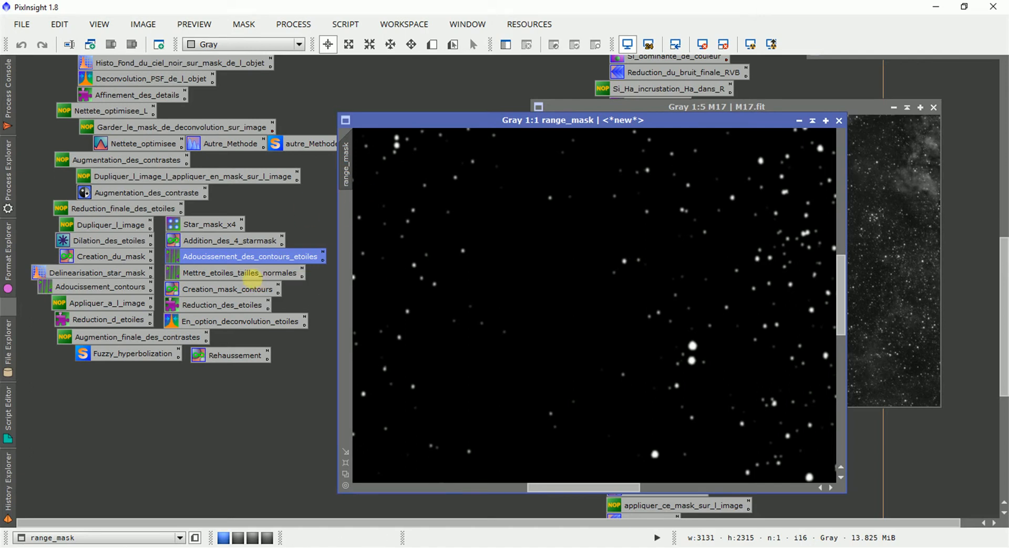
pyautogui.doubleClick(257, 274)
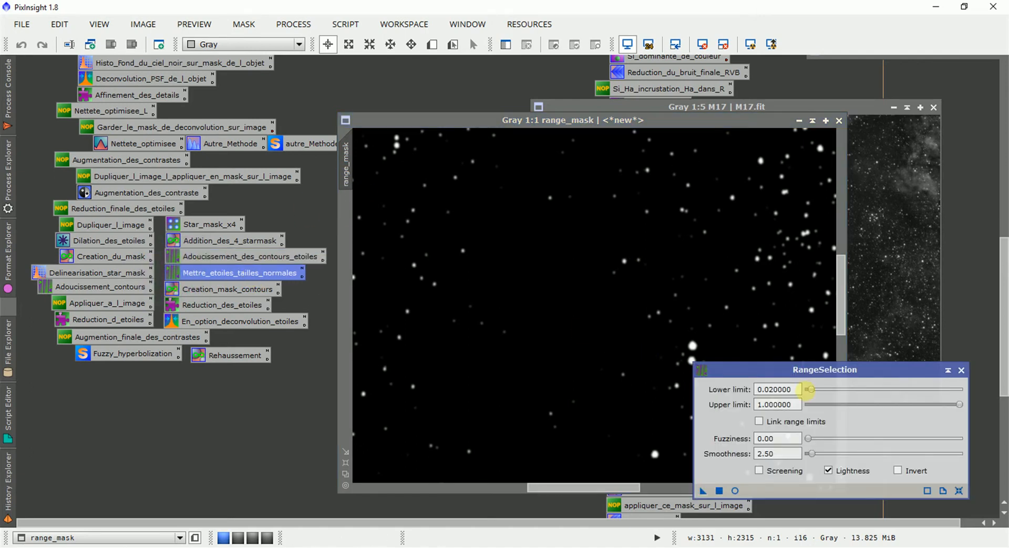
pyautogui.click(431, 44)
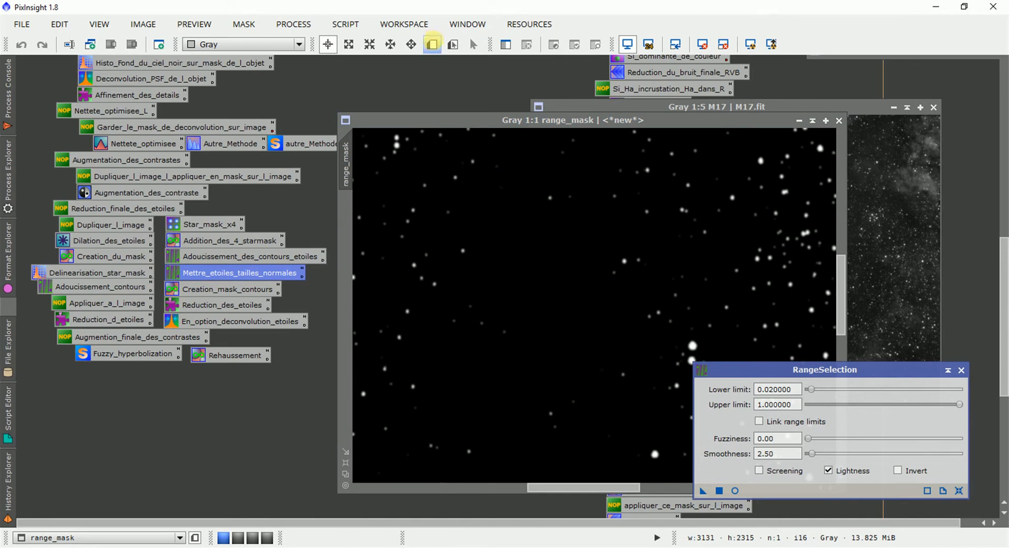
pyautogui.moveTo(507, 251); pyautogui.dragTo(377, 99)
pyautogui.click(346, 209)
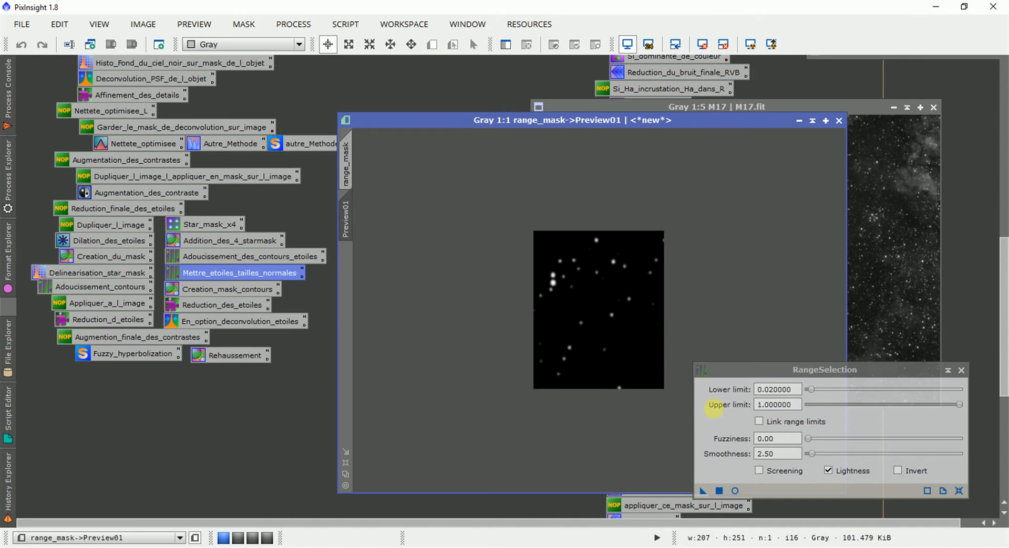
pyautogui.click(734, 490)
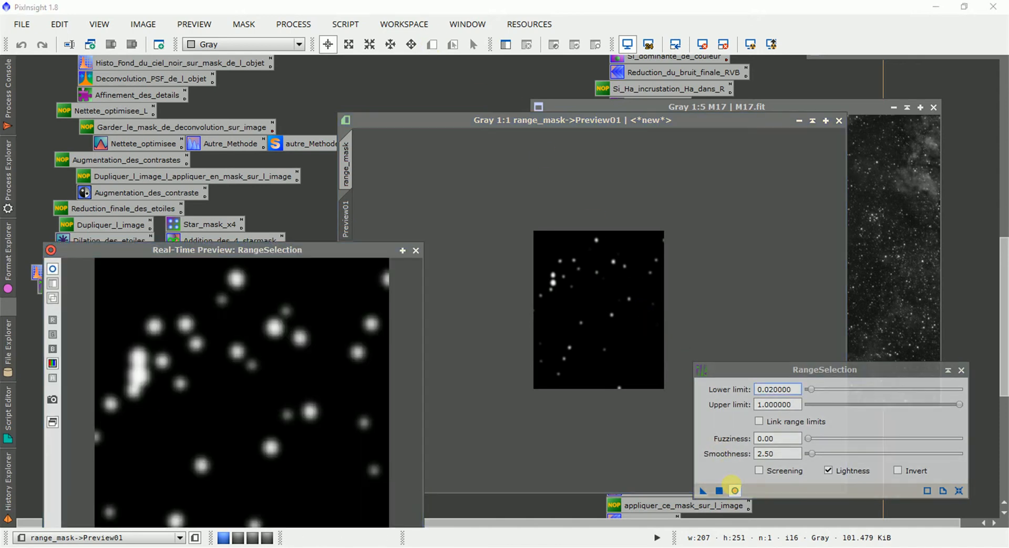
# Try a RangeSelection lower limit of 0.01 and compare the star sizes with and without the process
pyautogui.moveTo(810, 389)
pyautogui.mouseDown()
pyautogui.moveTo(986, 420)
pyautogui.moveTo(900, 386)
pyautogui.moveTo(851, 409)
pyautogui.moveTo(855, 399)
pyautogui.moveTo(809, 390)
pyautogui.mouseUp()
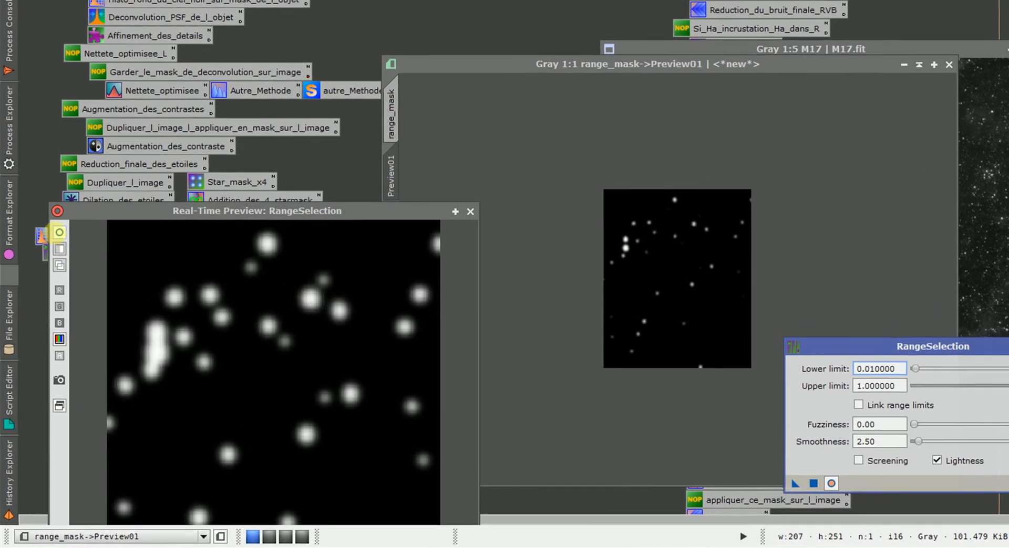
pyautogui.click(59, 232)
pyautogui.click(59, 233)
pyautogui.click(59, 233)
pyautogui.click(59, 233)
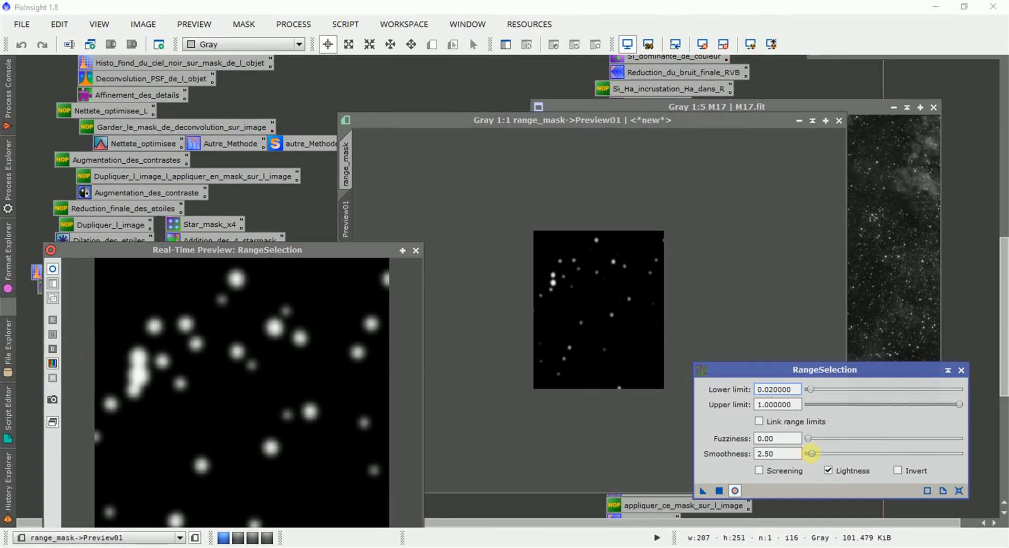
# Try a RangeSelection smoothness of 3.00, return it to 2.50 and compare the stars with the unprocessed ones
pyautogui.moveTo(812, 453)
pyautogui.mouseDown()
pyautogui.moveTo(863, 447)
pyautogui.moveTo(778, 462)
pyautogui.moveTo(812, 454)
pyautogui.mouseUp()
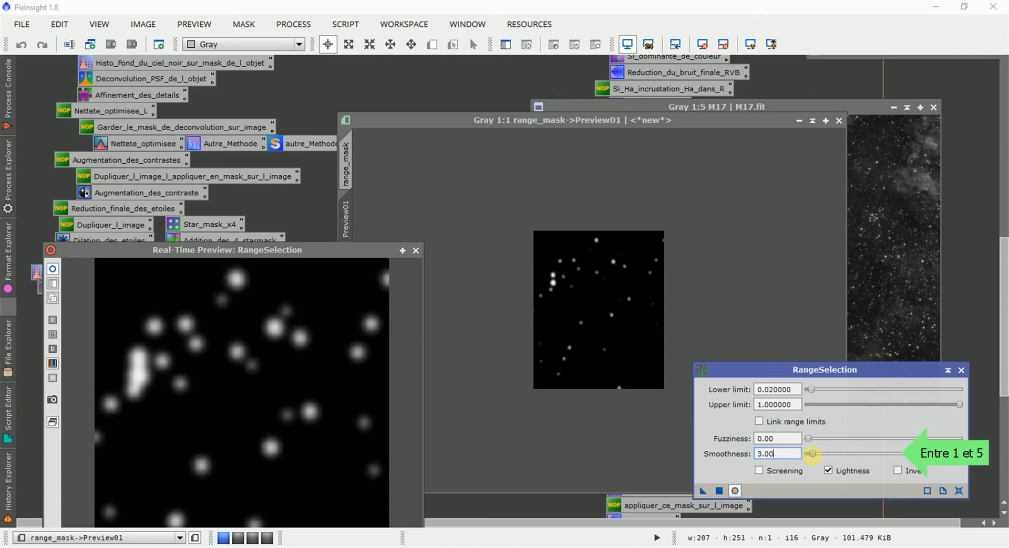
pyautogui.click(811, 455)
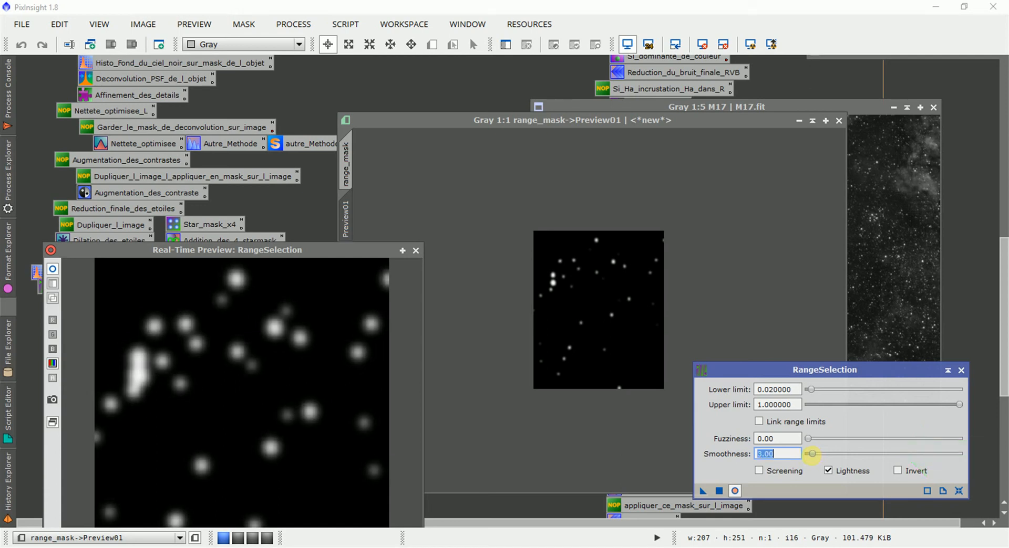
pyautogui.moveTo(811, 456); pyautogui.dragTo(810, 456)
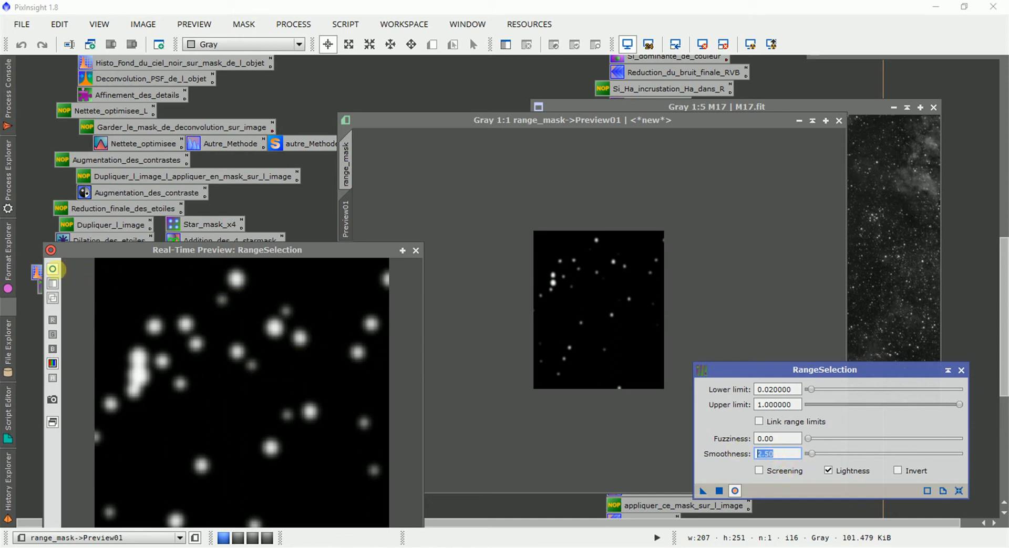
pyautogui.click(53, 269)
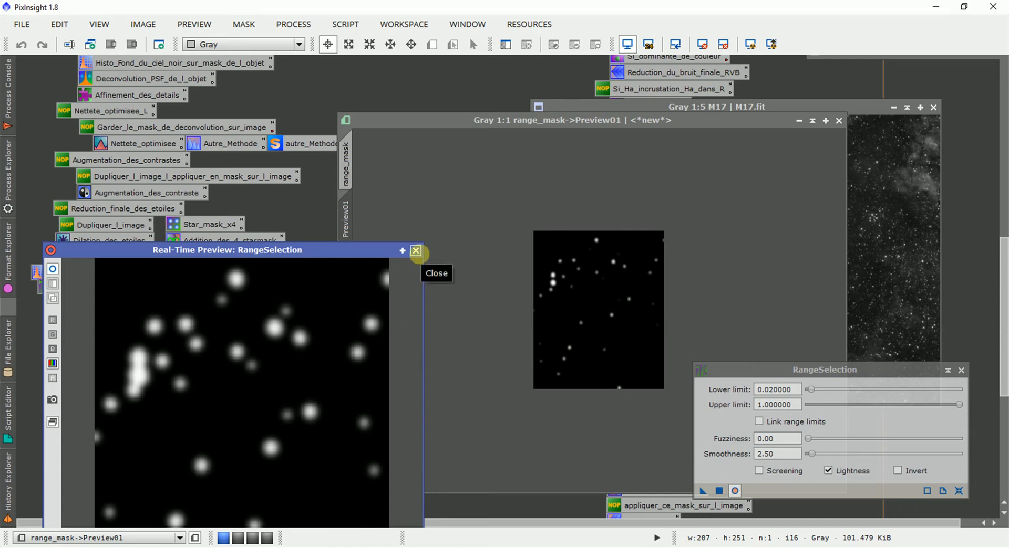
# Close the RangeSelection real-time preview and delete Preview01 from range_mask
pyautogui.click(416, 250)
pyautogui.rightClick(342, 226)
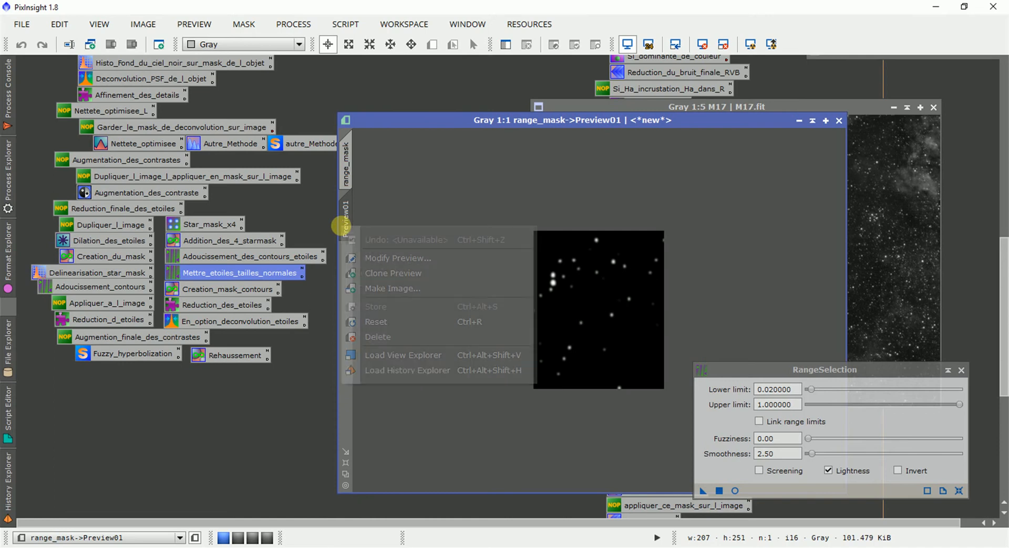
pyautogui.click(394, 337)
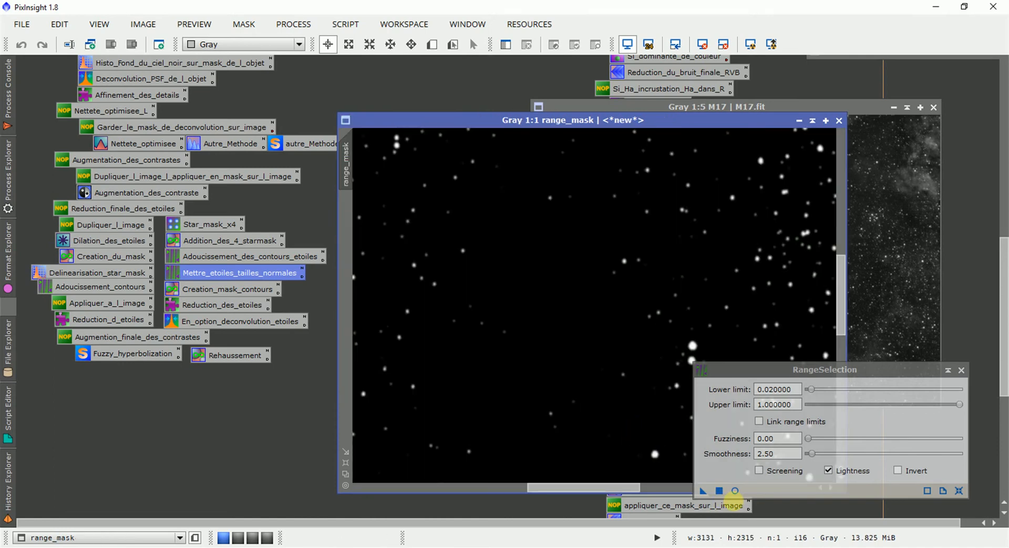
# Apply RangeSelection to range_mask with lower limit 0.02 and smoothness 2.50, close the process and move the new mask off the process icons
pyautogui.moveTo(703, 489); pyautogui.dragTo(655, 455)
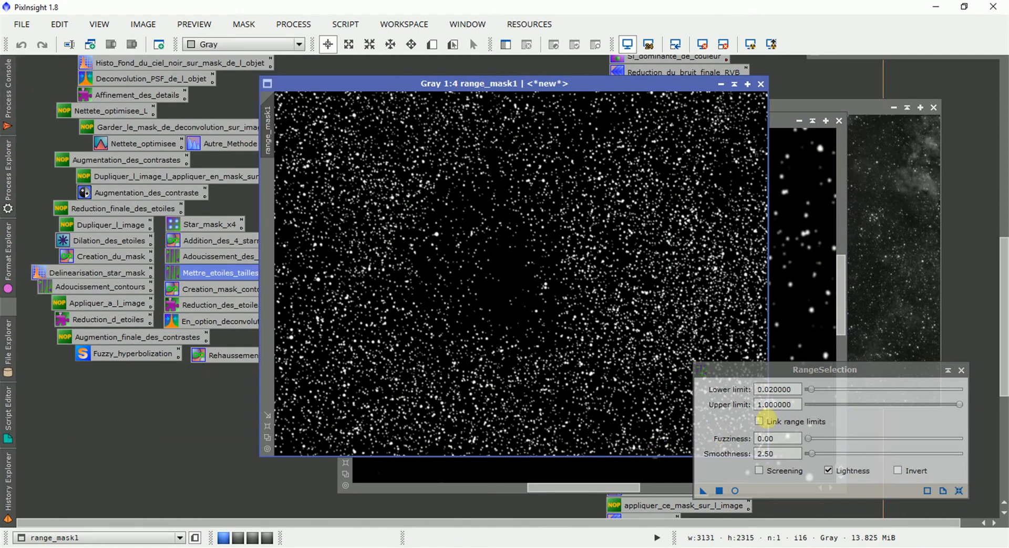
pyautogui.click(960, 370)
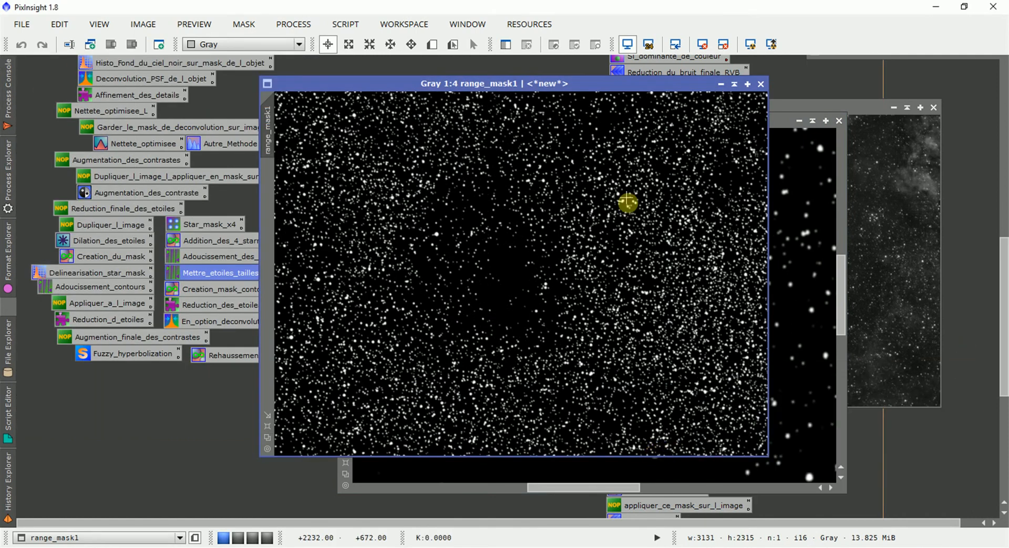
pyautogui.moveTo(561, 84); pyautogui.dragTo(481, 120)
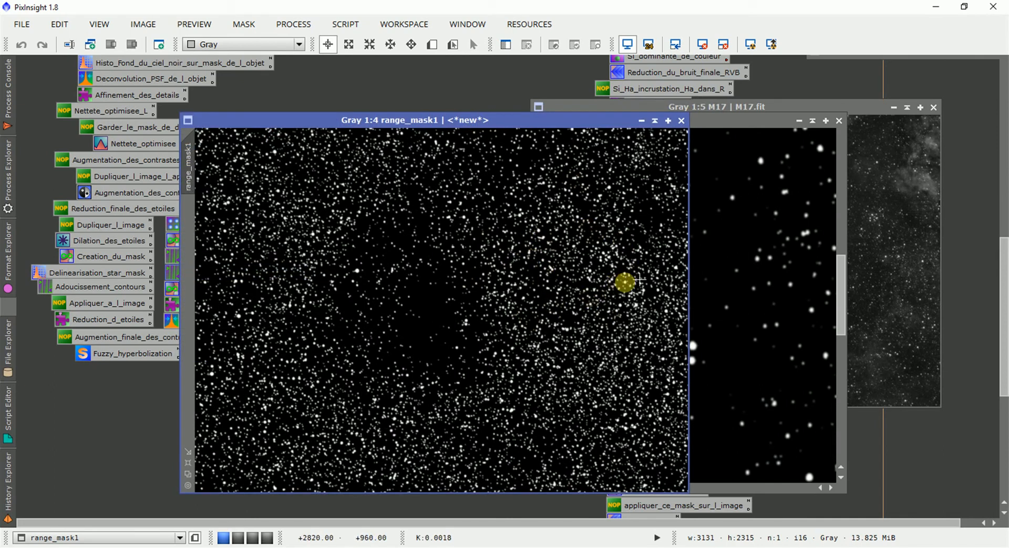
pyautogui.moveTo(476, 121); pyautogui.dragTo(683, 124)
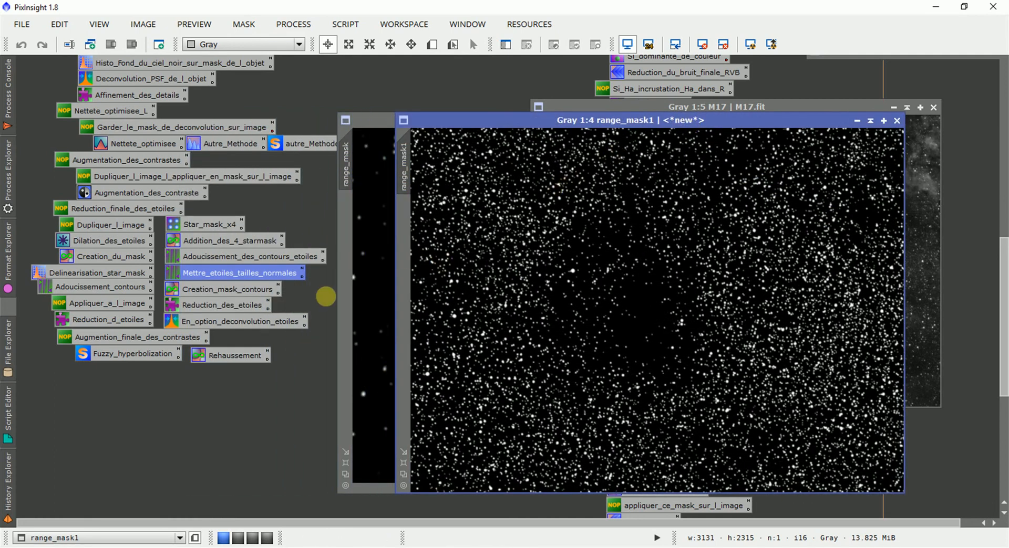
# Apply the Creation_mask_contours PixelMath expression range_mask1-range_mask to range_mask1, and close PixelMath
pyautogui.doubleClick(246, 289)
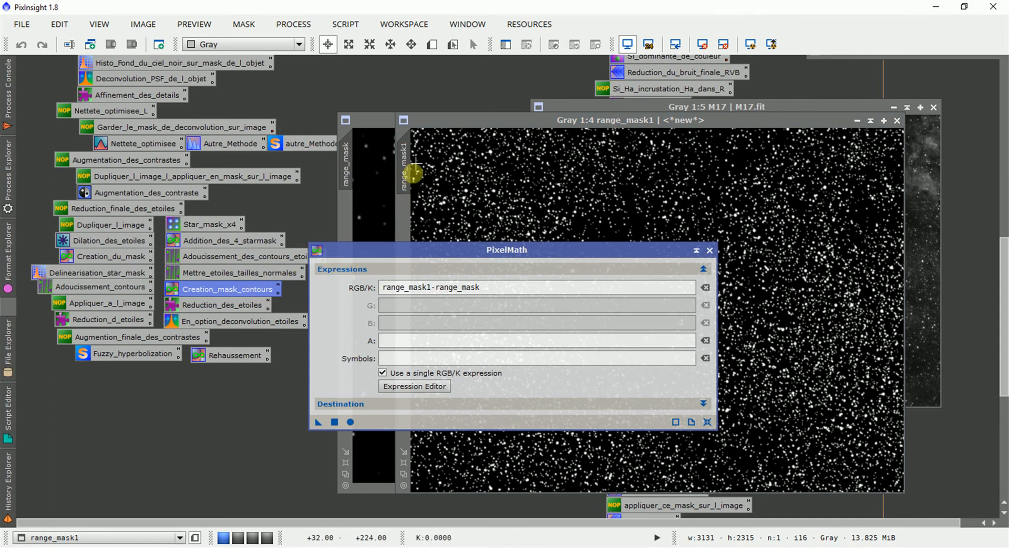
pyautogui.moveTo(404, 165)
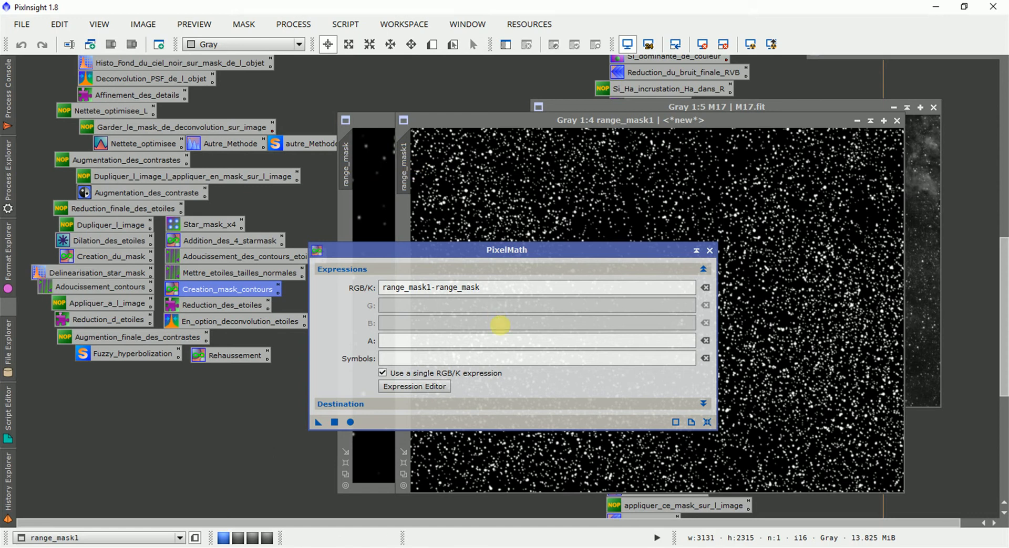
pyautogui.moveTo(481, 288); pyautogui.dragTo(333, 287)
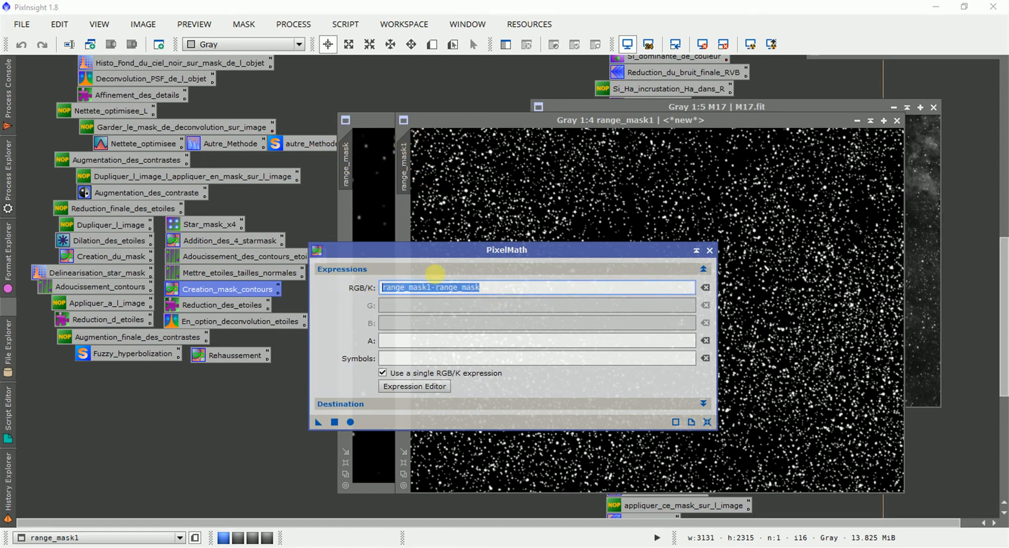
pyautogui.click(435, 281)
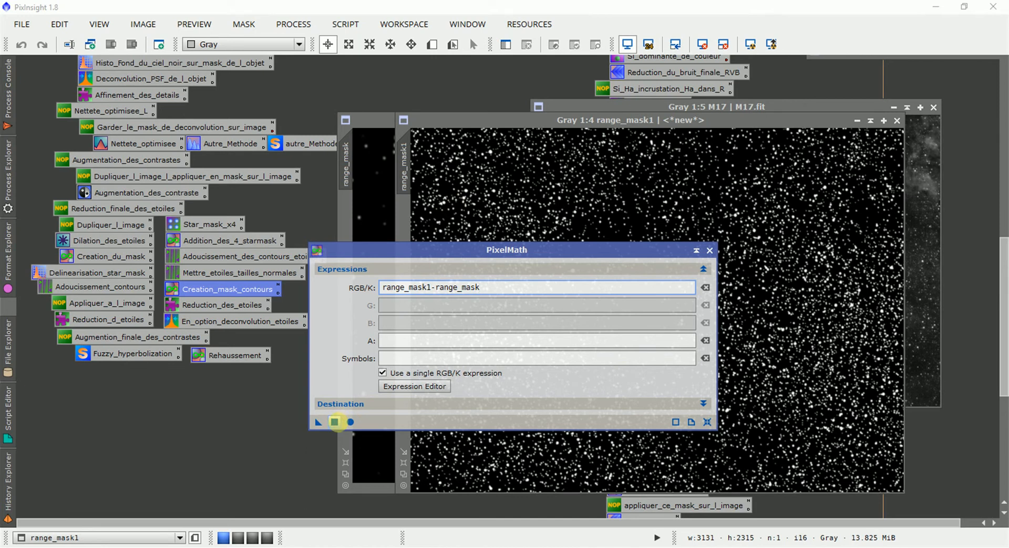
pyautogui.click(468, 158)
pyautogui.moveTo(448, 117); pyautogui.dragTo(396, 112)
pyautogui.moveTo(423, 250); pyautogui.dragTo(426, 262)
pyautogui.click(334, 434)
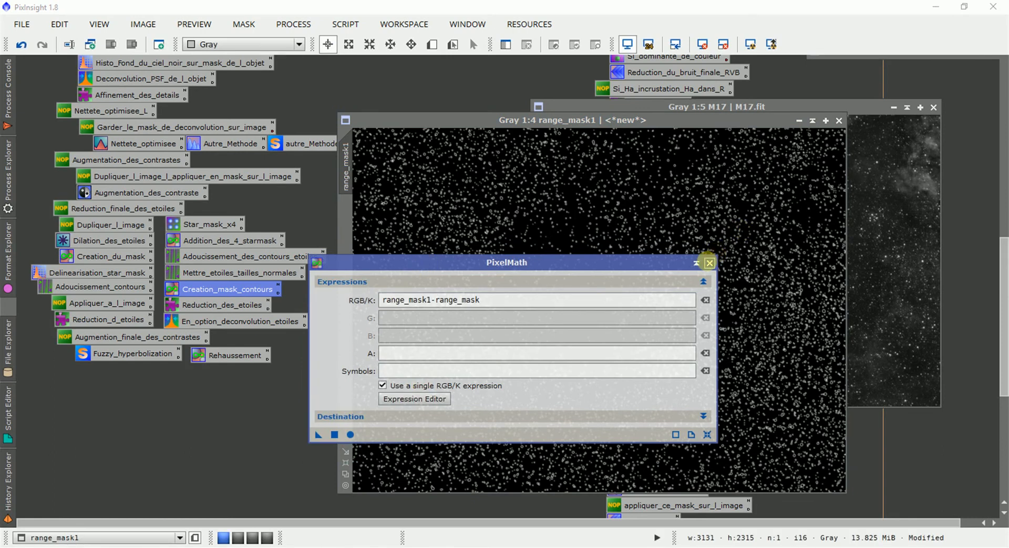
pyautogui.click(708, 262)
# Examine the star contours in range_mask1 at 2:1, comparing the mask before and after the subtraction
pyautogui.scroll(4, 704, 261)
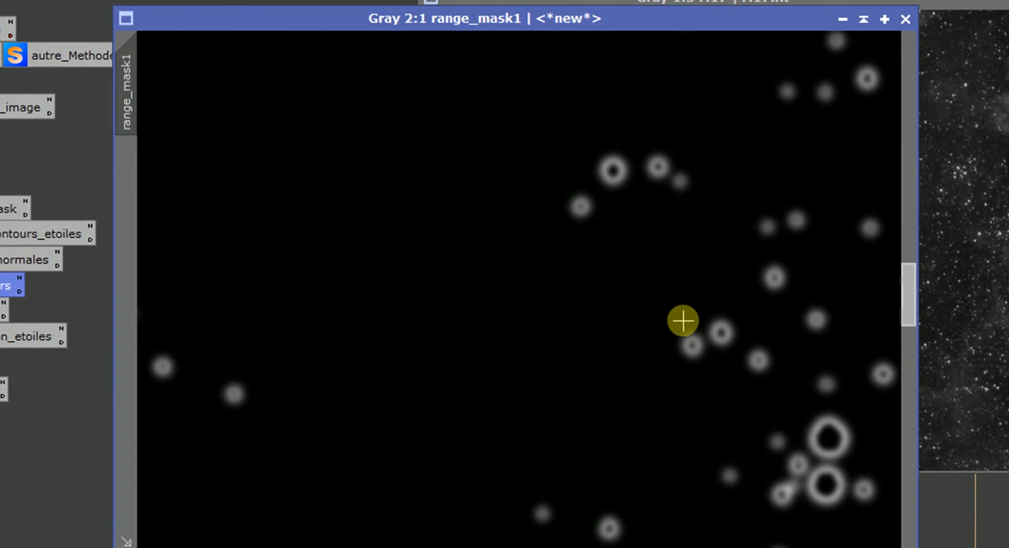
pyautogui.moveTo(483, 547); pyautogui.dragTo(551, 547)
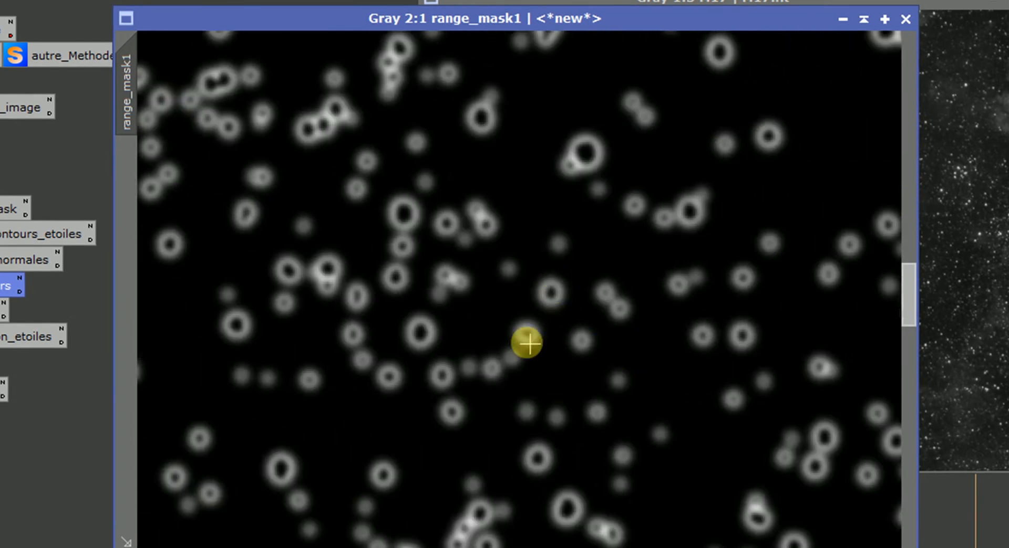
pyautogui.hotkey('ctrl', 'z')
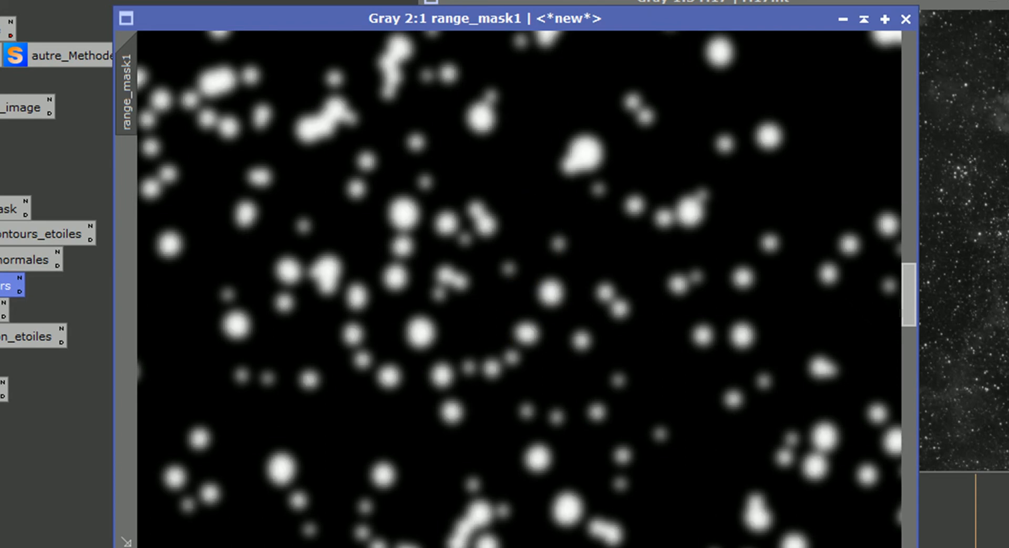
pyautogui.hotkey('ctrl', 'y')
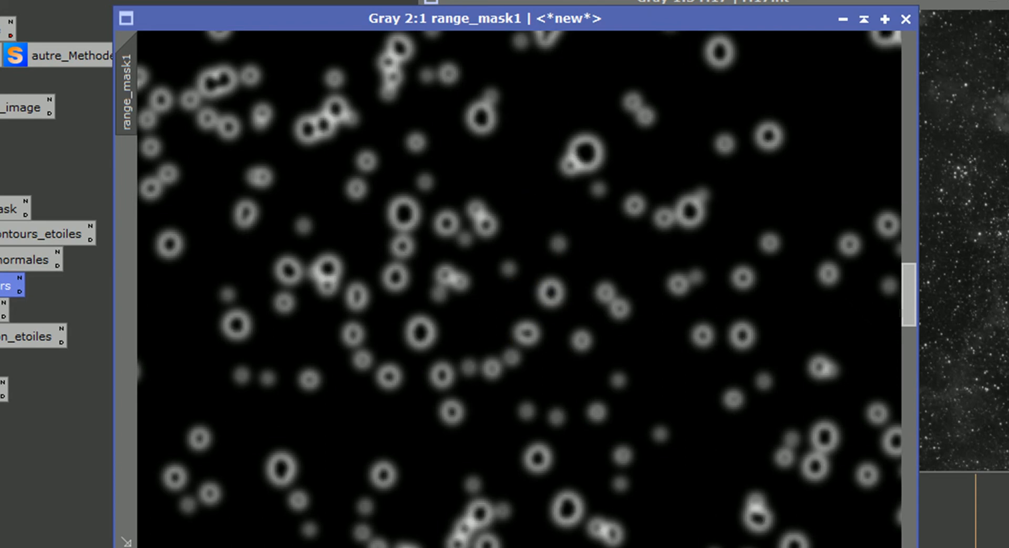
# Close the range_mask image and place range_mask1 beside M17 so that both image identifiers are accessible
pyautogui.moveTo(357, 18); pyautogui.dragTo(83, 33)
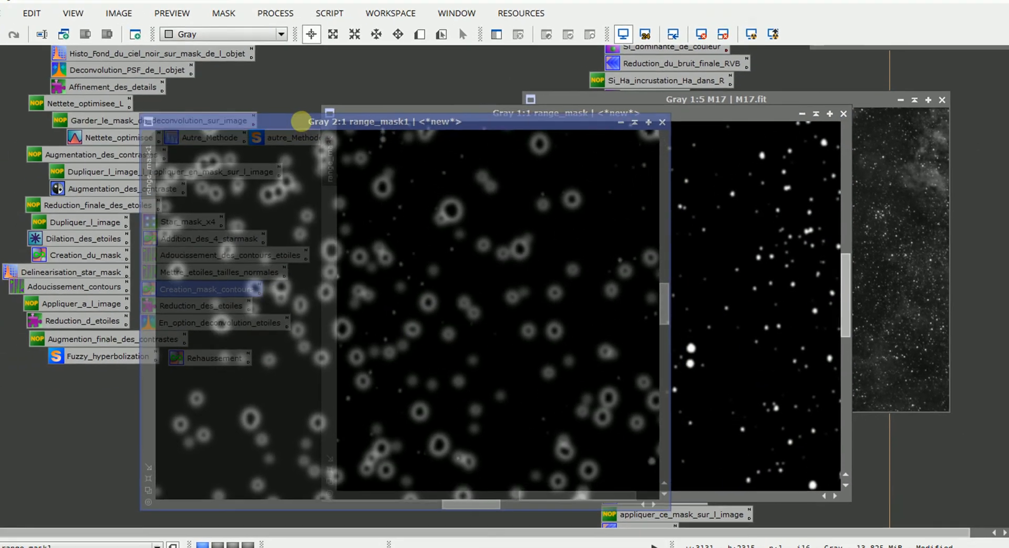
pyautogui.moveTo(300, 121); pyautogui.dragTo(300, 122)
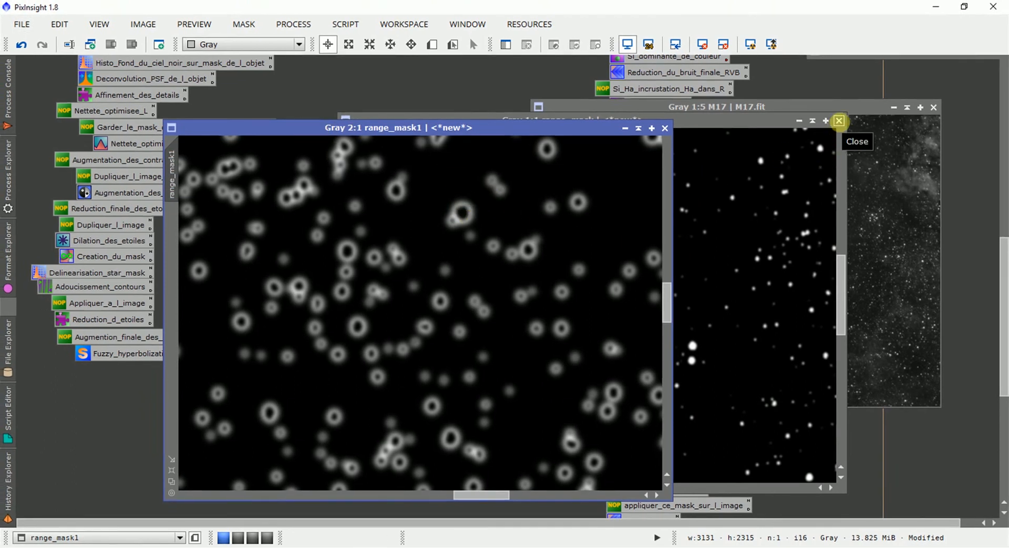
pyautogui.click(838, 121)
pyautogui.moveTo(359, 120); pyautogui.dragTo(741, 129)
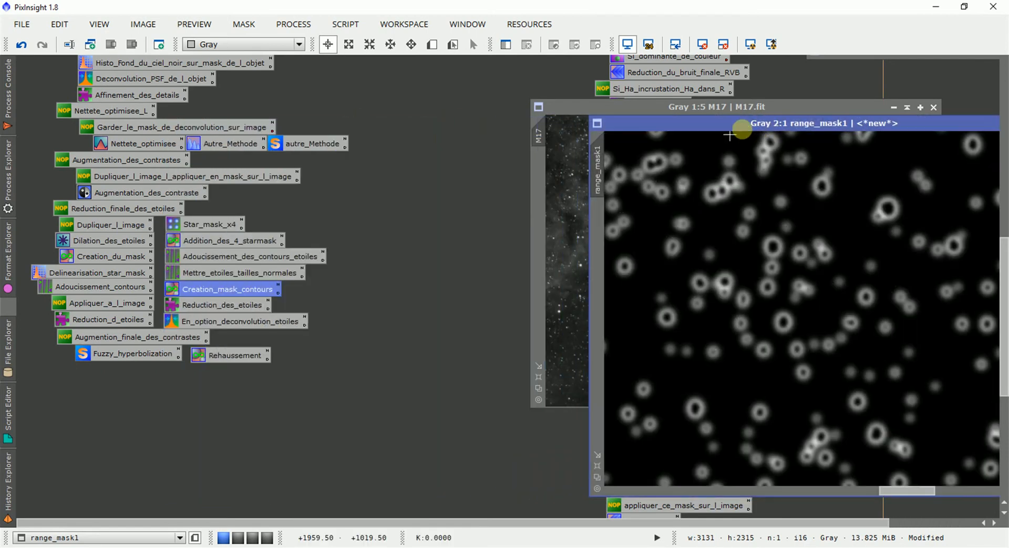
# Apply range_mask1 as a mask to M17 and move the M17 image beside the process icons
pyautogui.moveTo(597, 165); pyautogui.dragTo(541, 170)
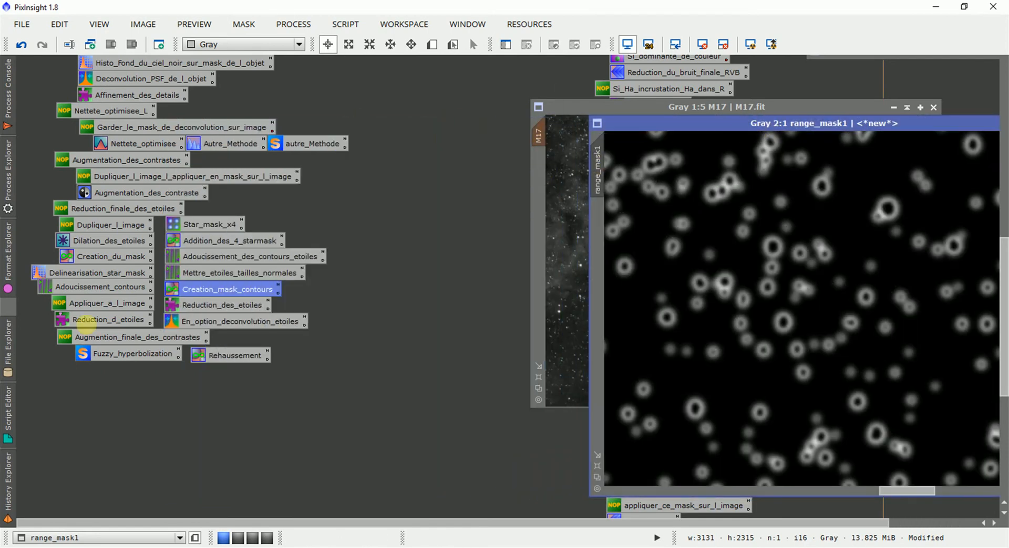
pyautogui.moveTo(39, 298); pyautogui.dragTo(92, 316)
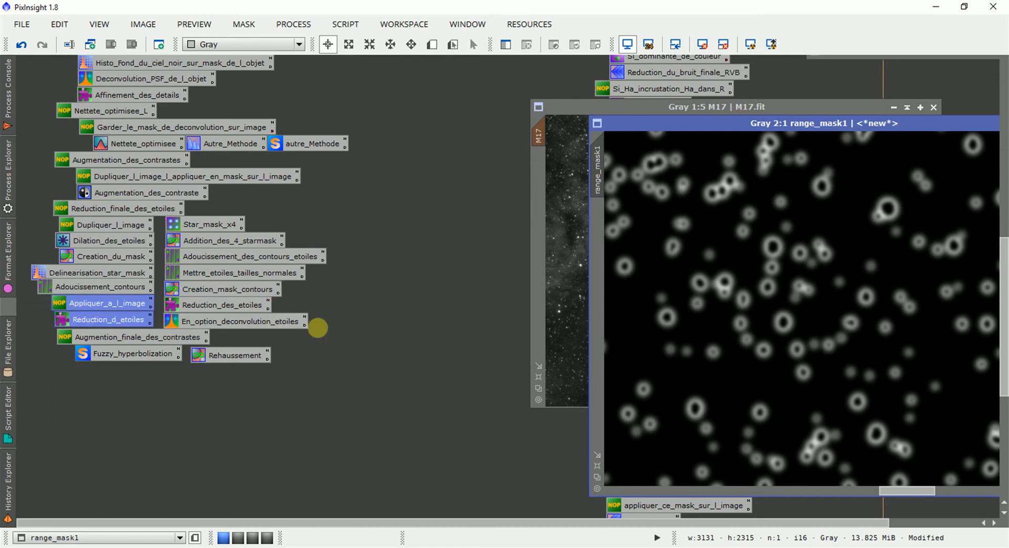
pyautogui.moveTo(536, 161); pyautogui.dragTo(342, 200)
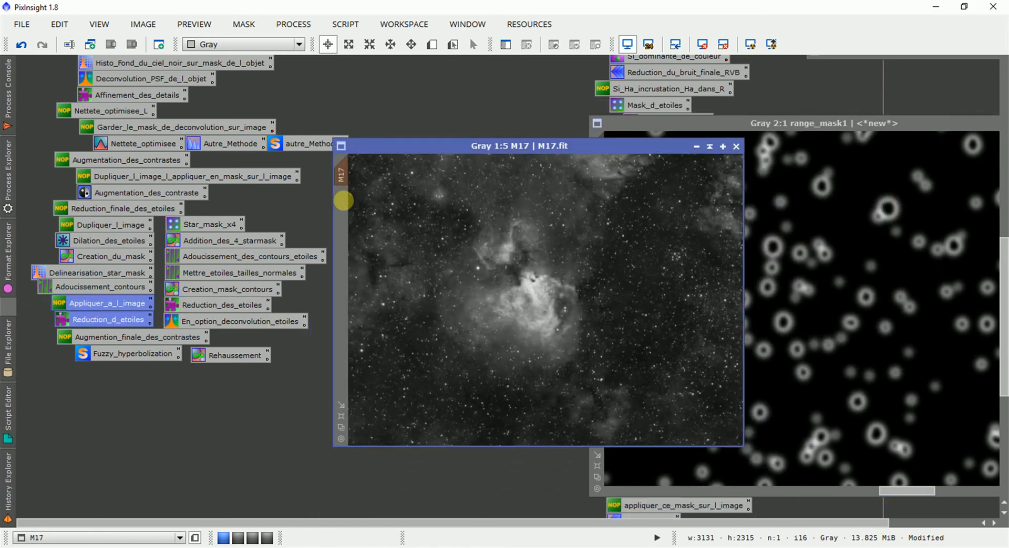
# Open the Reduction_des_etoiles MorphologicalTransformation process, keep the Erosion (Minimum) operator and set the amount to 1.00
pyautogui.doubleClick(242, 304)
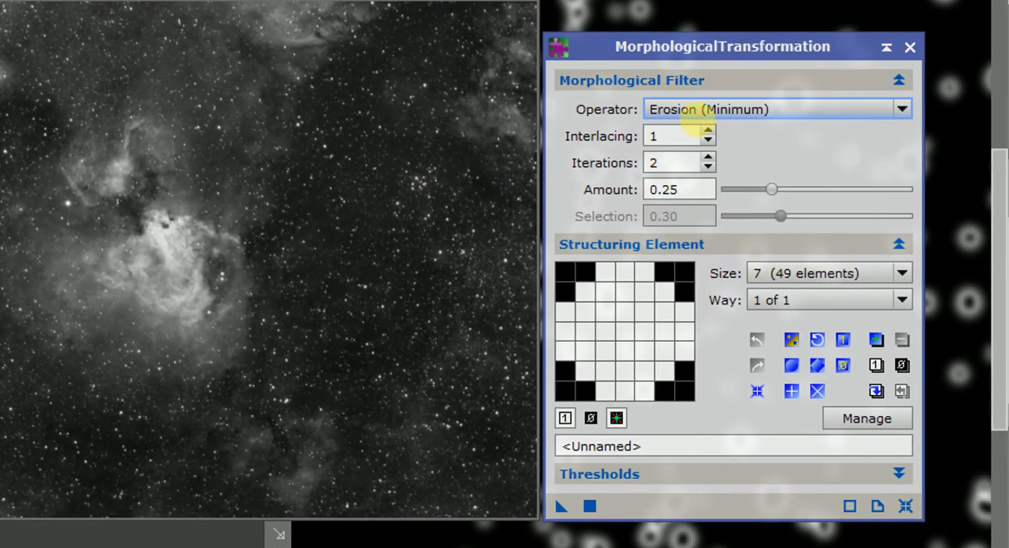
pyautogui.click(678, 109)
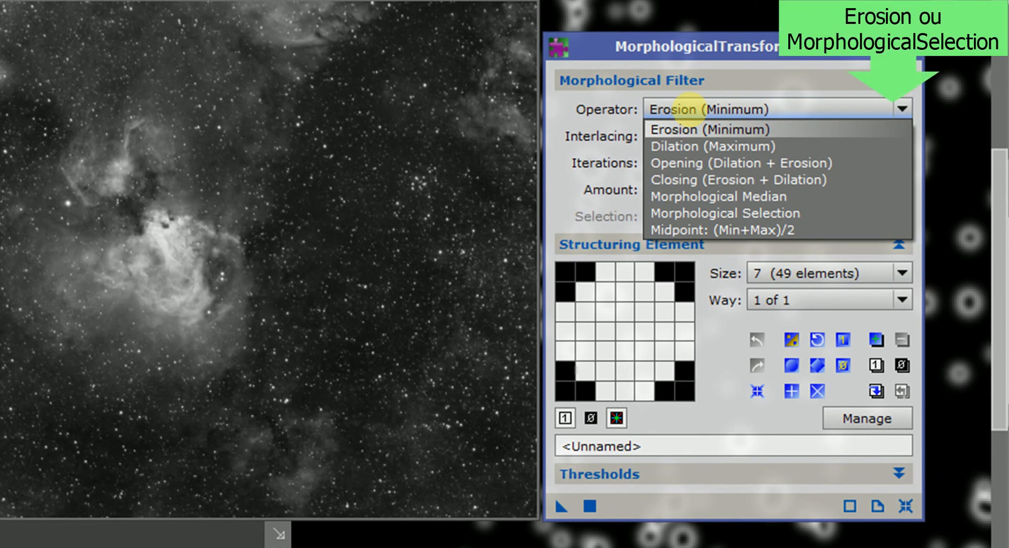
pyautogui.click(688, 109)
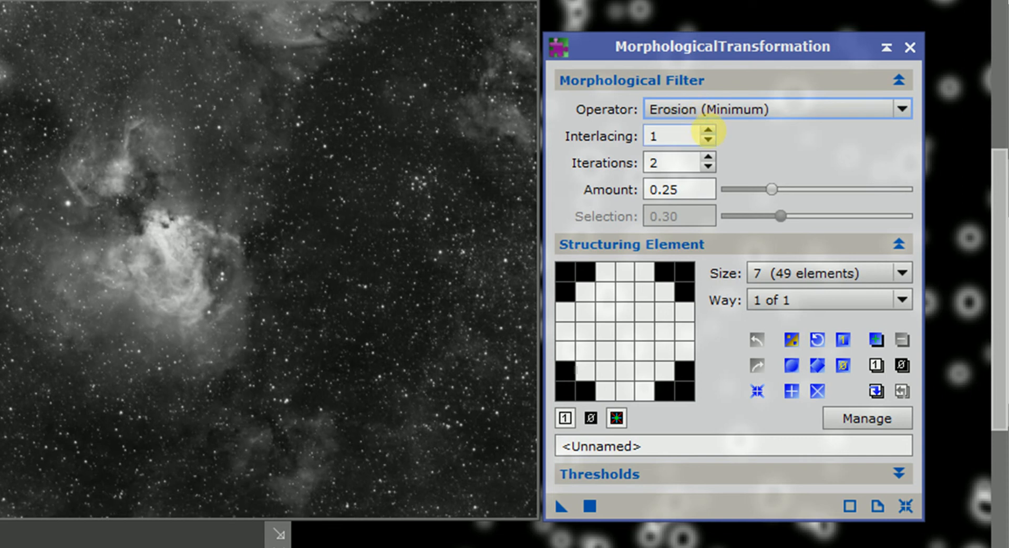
pyautogui.moveTo(771, 189); pyautogui.dragTo(933, 190)
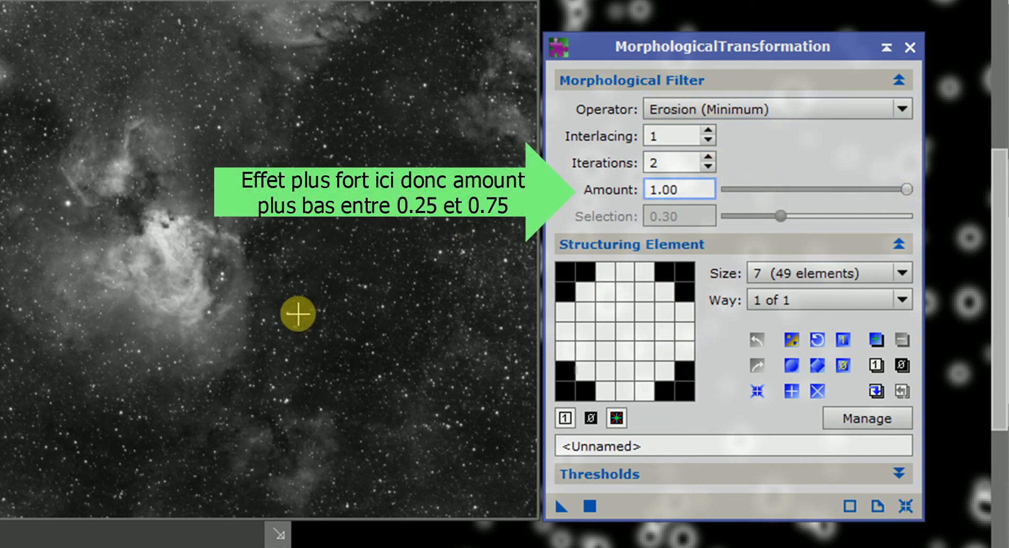
# Apply the Erosion (Minimum) transformation with amount 1.00 to M17 while viewing its star field at 1:1
pyautogui.scroll(3, 297, 313)
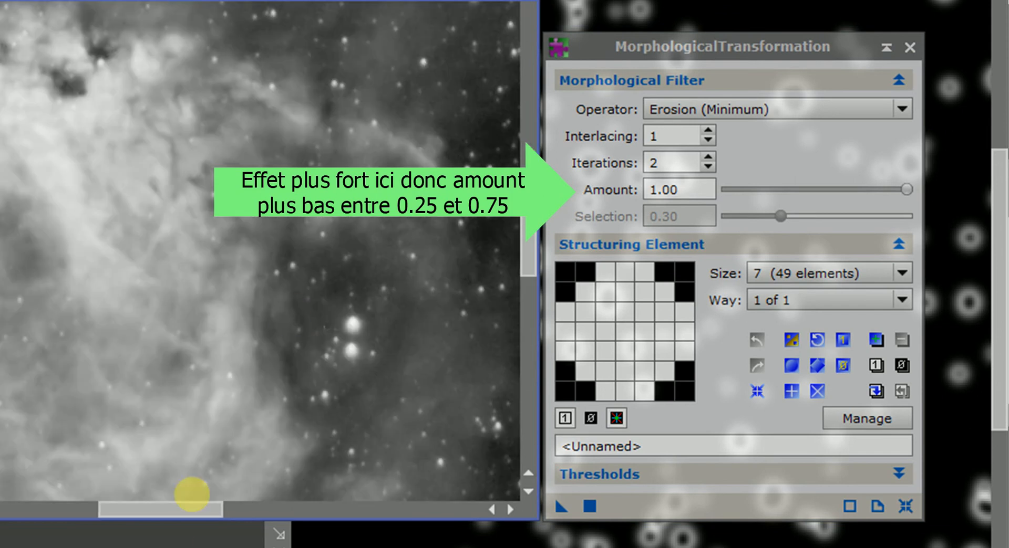
pyautogui.moveTo(164, 508); pyautogui.dragTo(347, 511)
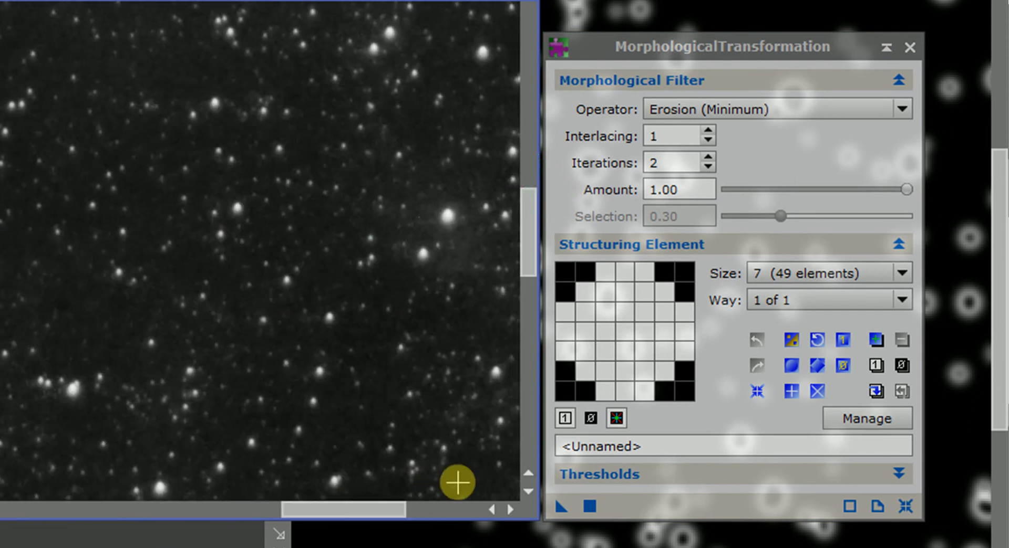
pyautogui.click(906, 189)
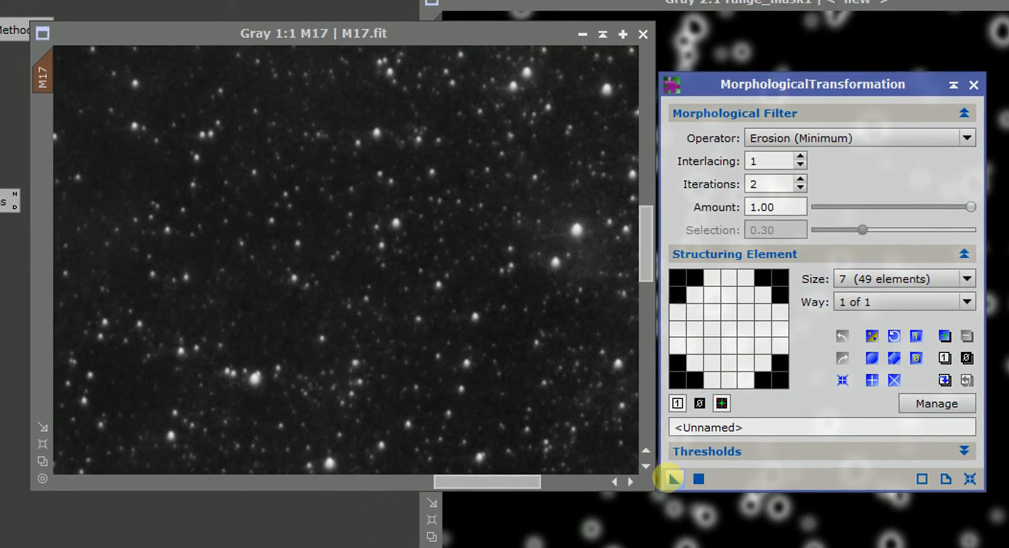
pyautogui.moveTo(651, 482); pyautogui.dragTo(484, 384)
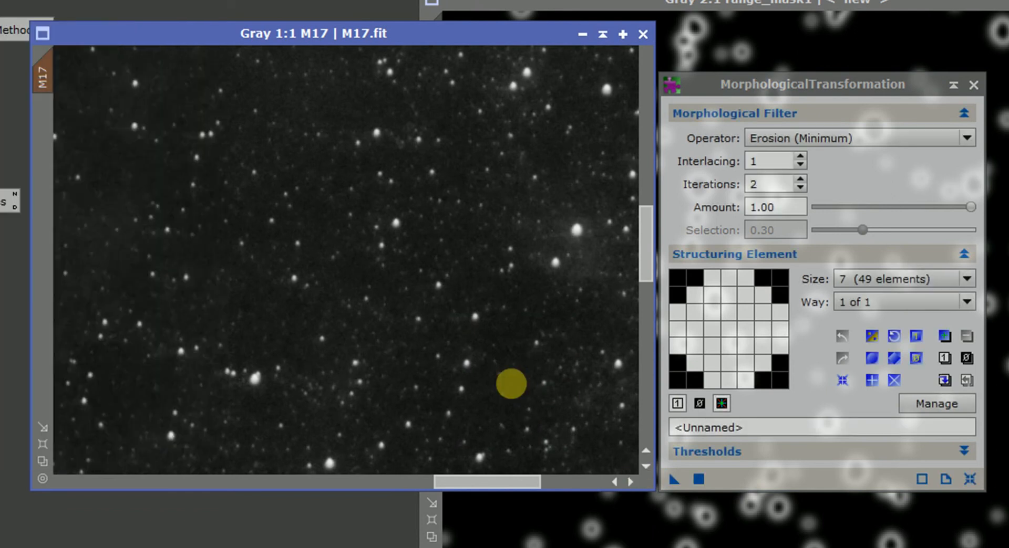
# Examine the eroded stars in M17 at 2:1, undo the erosion and inspect the stars without it
pyautogui.moveTo(484, 482); pyautogui.dragTo(387, 451)
pyautogui.scroll(3, 387, 393)
pyautogui.scroll(-2, 385, 393)
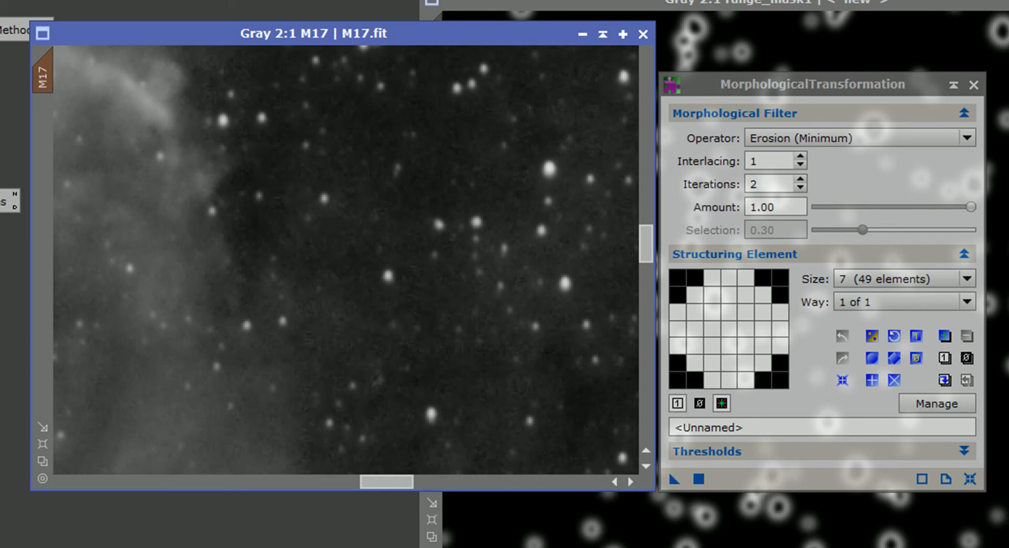
pyautogui.hotkey('ctrl', 'z')
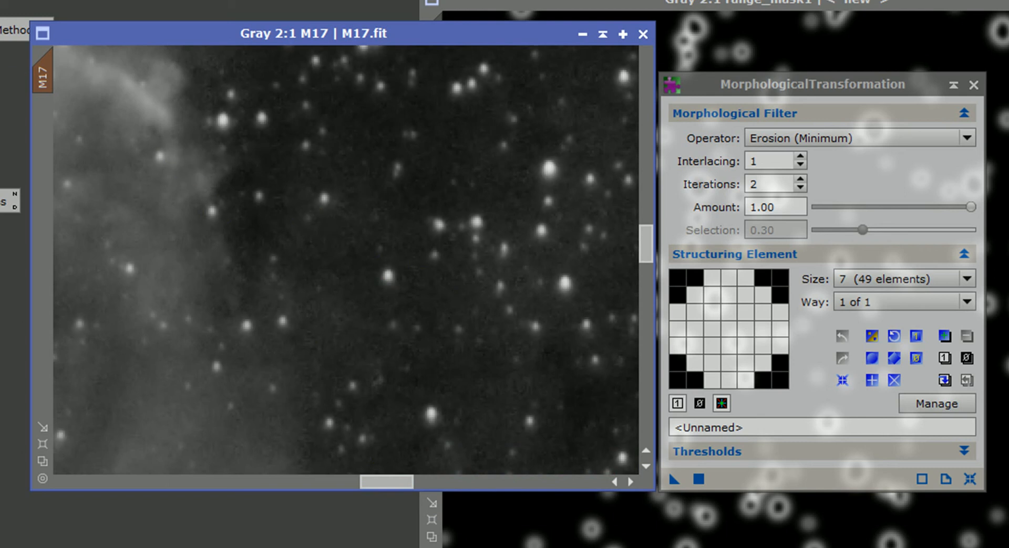
pyautogui.moveTo(389, 483); pyautogui.dragTo(189, 465)
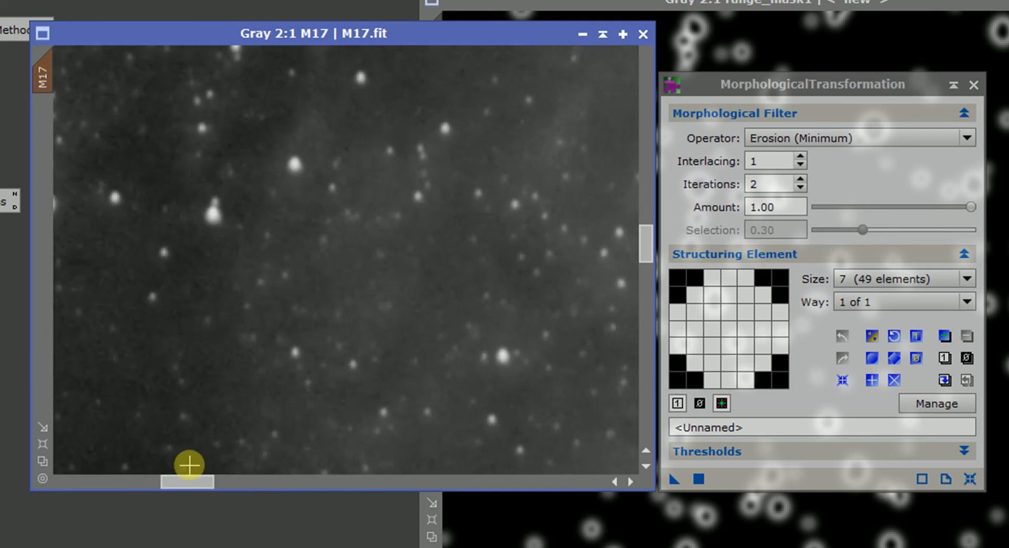
pyautogui.scroll(-4, 362, 401)
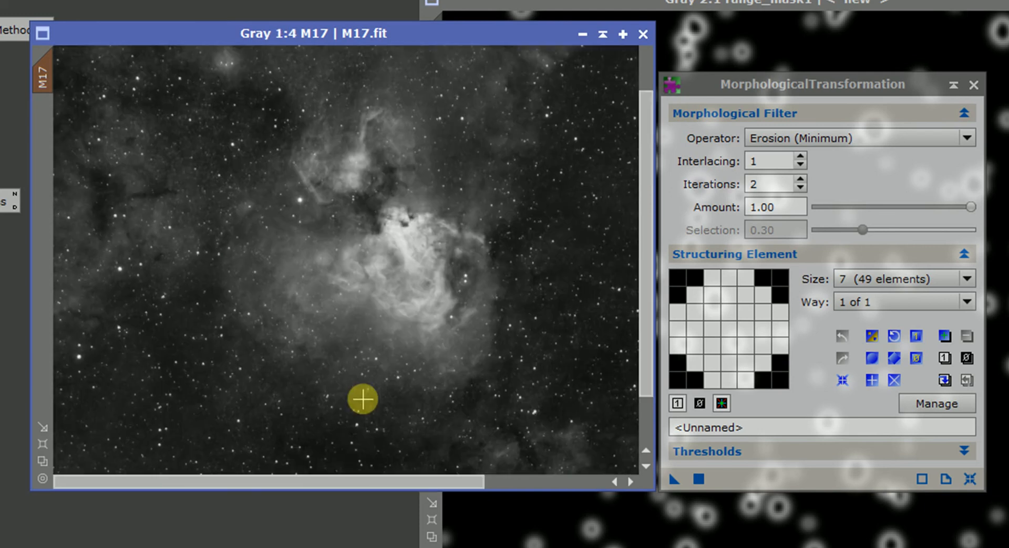
pyautogui.scroll(-2, 363, 399)
pyautogui.scroll(2, 362, 399)
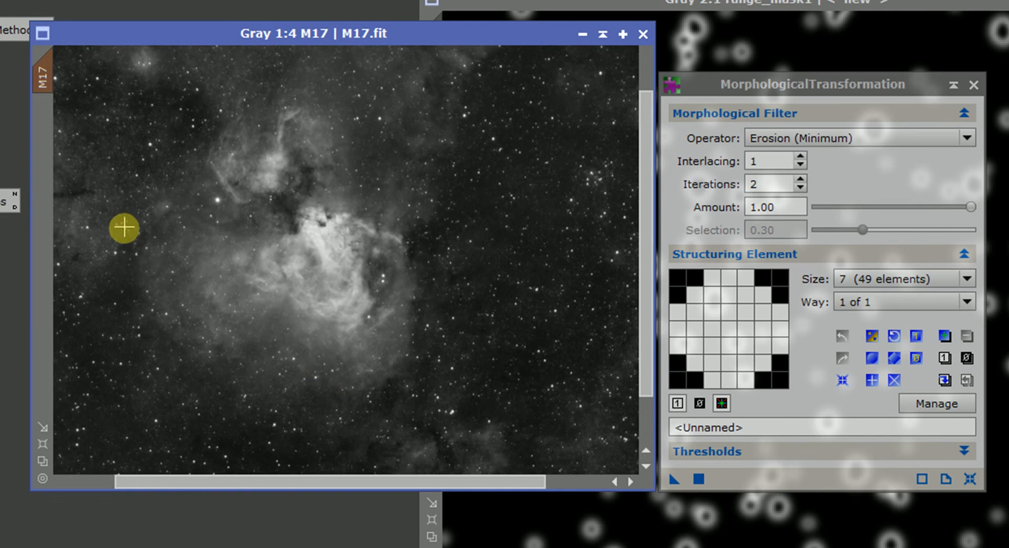
pyautogui.scroll(-1, 124, 226)
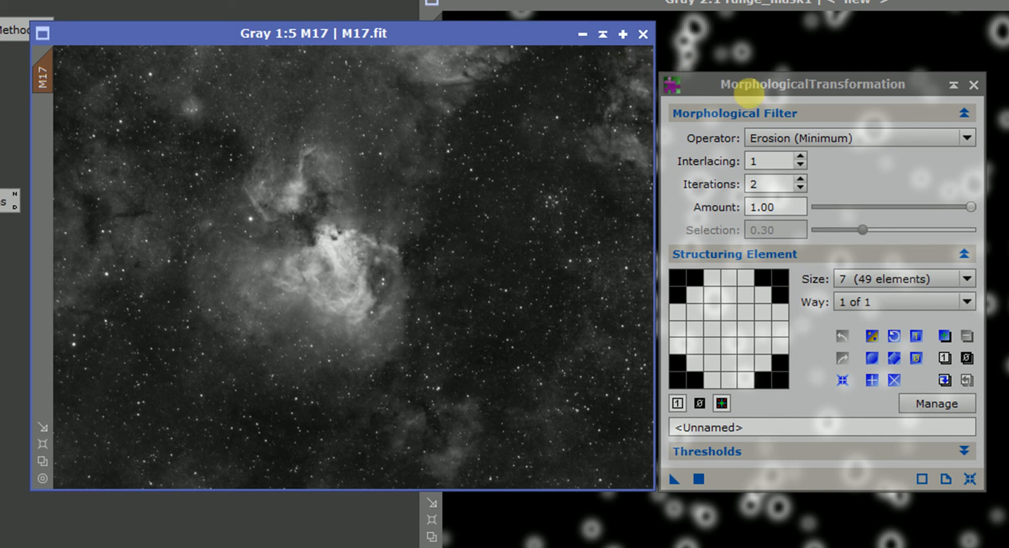
# Reapply the erosion to M17 through its contour mask and examine the star field at several magnifications
pyautogui.moveTo(674, 479); pyautogui.dragTo(534, 407)
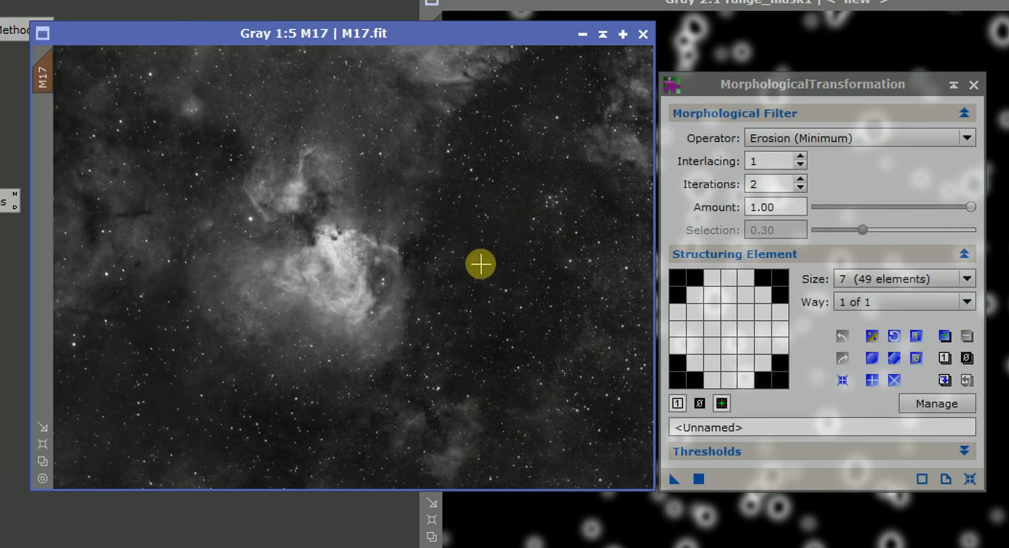
pyautogui.scroll(3, 480, 264)
pyautogui.moveTo(336, 482); pyautogui.dragTo(450, 481)
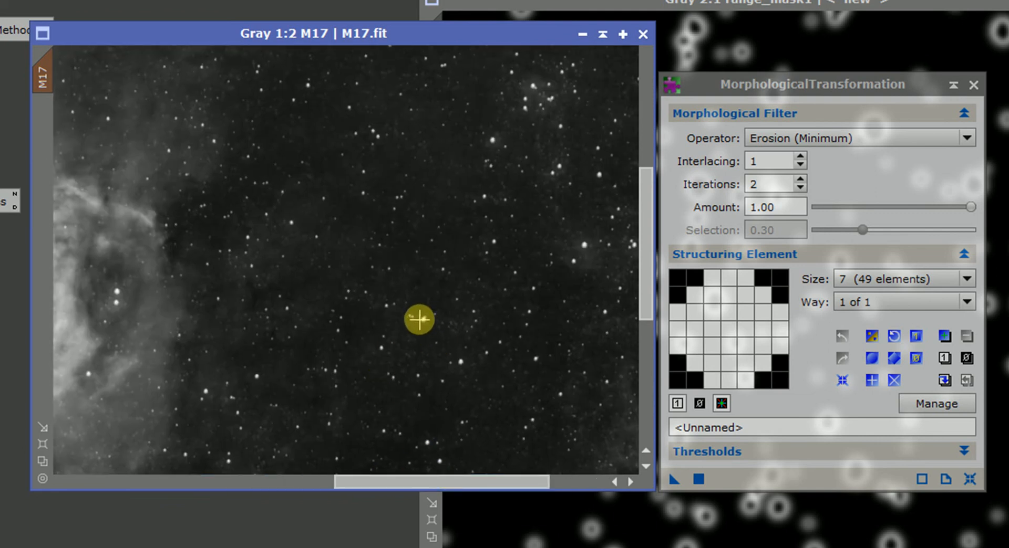
pyautogui.scroll(-1, 420, 319)
pyautogui.scroll(3, 419, 319)
pyautogui.scroll(-1, 420, 320)
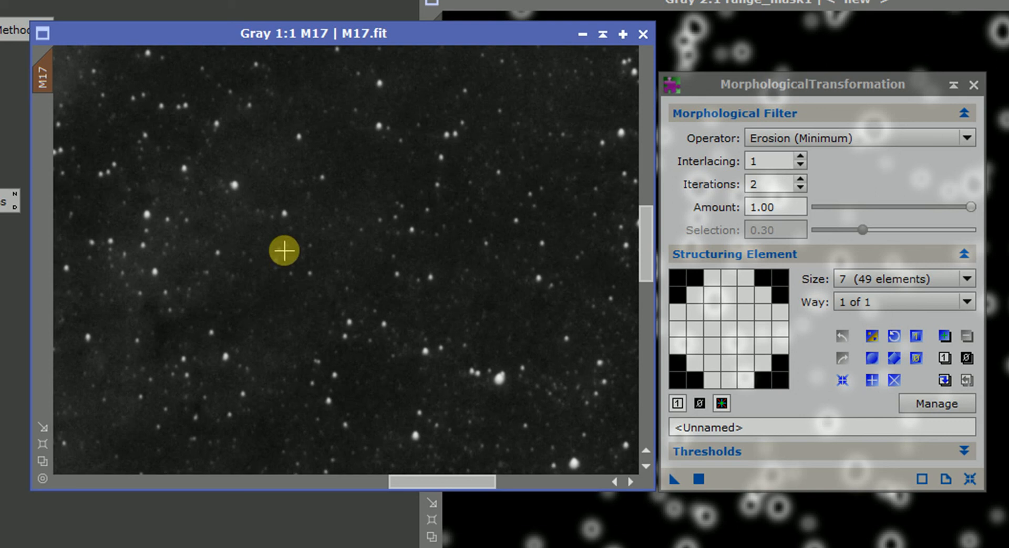
pyautogui.scroll(-5, 283, 250)
pyautogui.scroll(1, 284, 251)
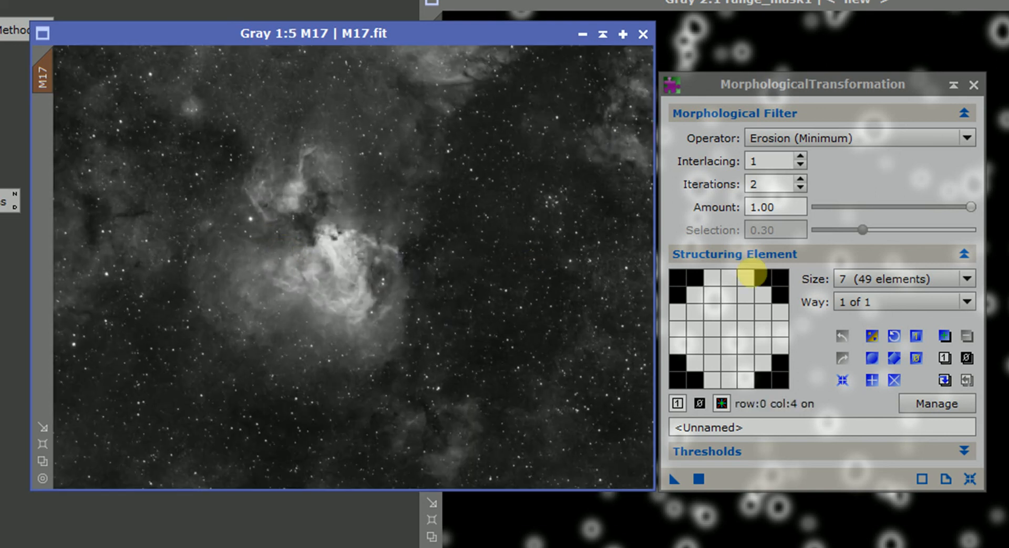
# Close MorphologicalTransformation and the range_mask1 image, accepting that the mask reference is broken
pyautogui.moveTo(970, 207)
pyautogui.mouseDown()
pyautogui.moveTo(855, 207)
pyautogui.moveTo(971, 206)
pyautogui.mouseUp()
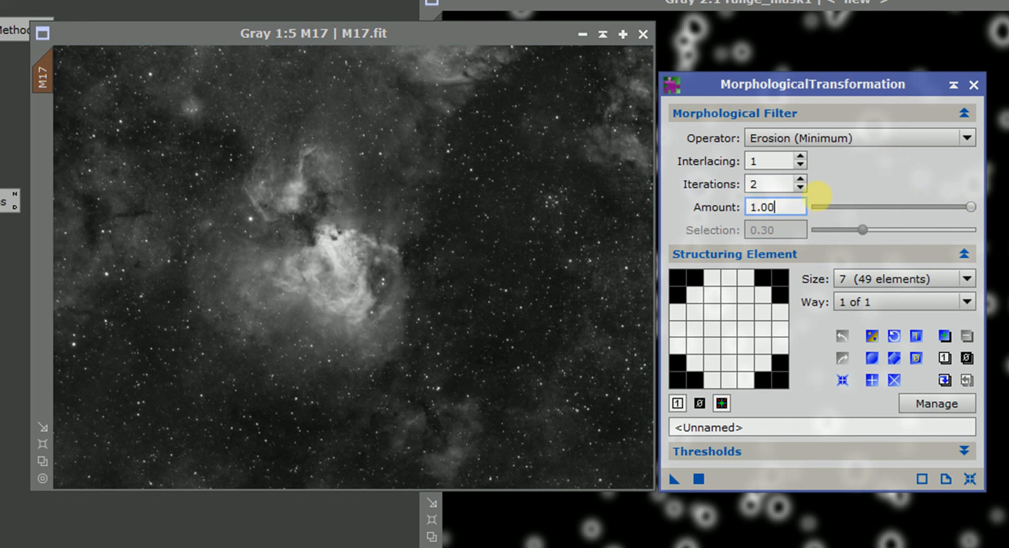
pyautogui.click(974, 84)
pyautogui.click(885, 8)
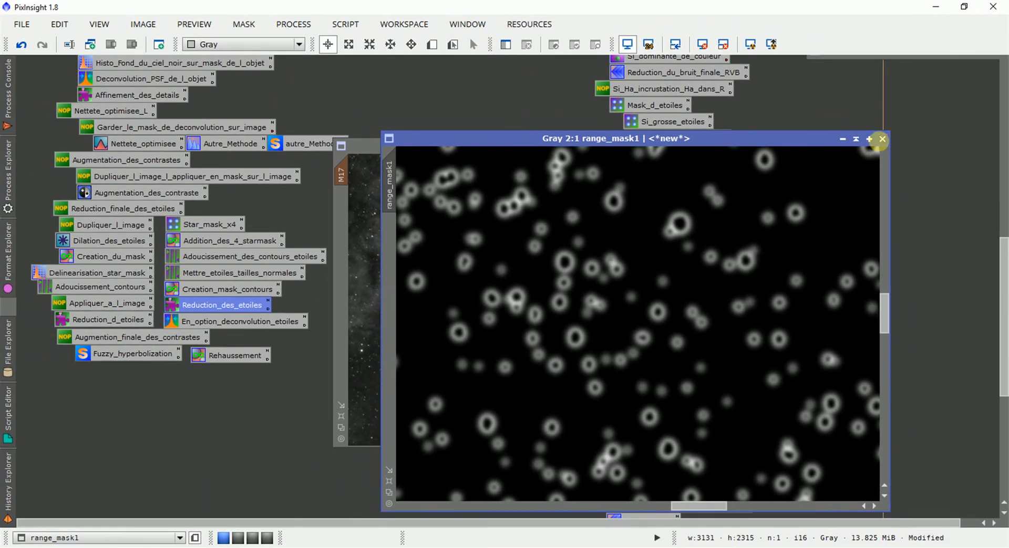
pyautogui.click(882, 139)
pyautogui.click(474, 309)
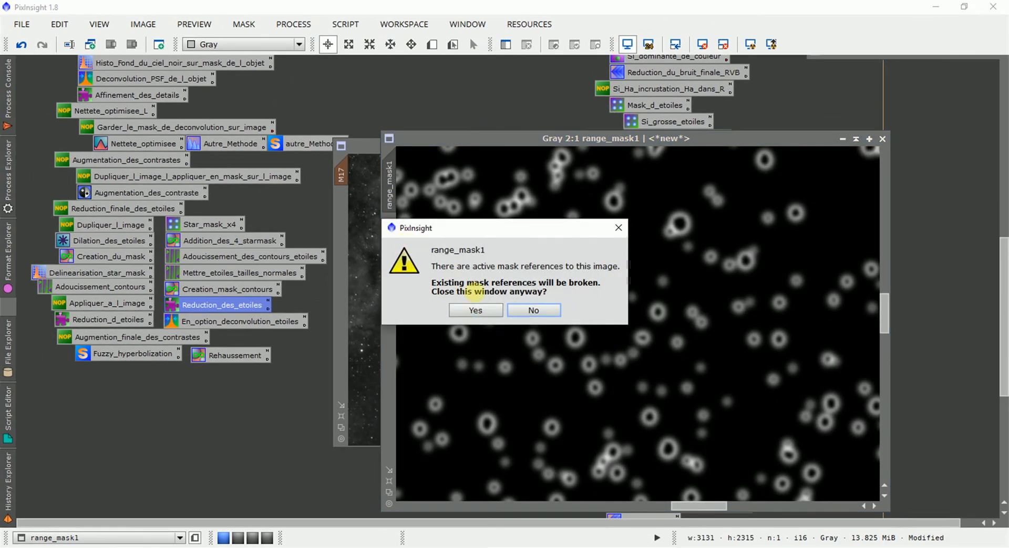
pyautogui.click(477, 310)
# Change the M17 image identifier to Methode2
pyautogui.doubleClick(341, 176)
pyautogui.write('Methode2')
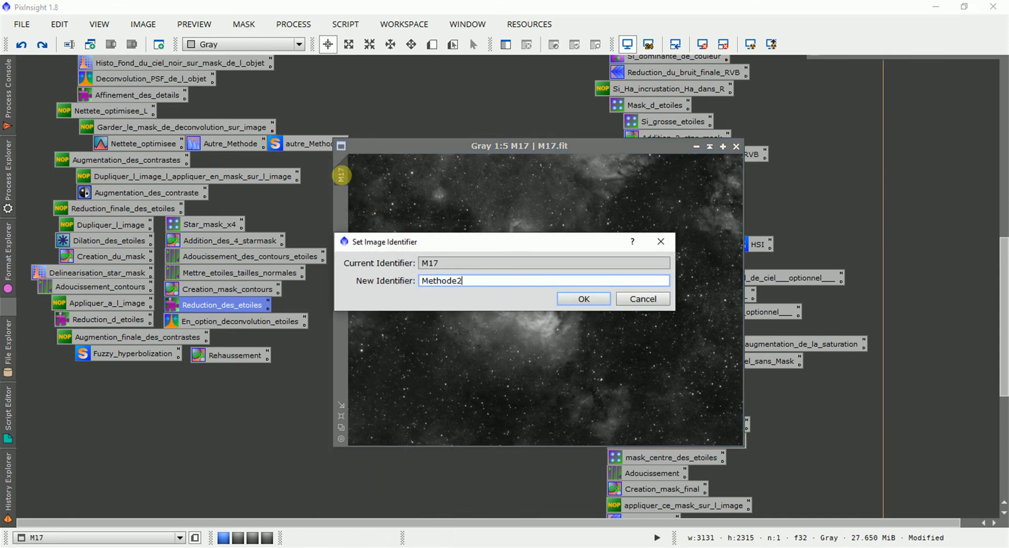
pyautogui.press('Return')
# Restore the minimized methode1 image and place Methode2 and methode1 side by side
pyautogui.moveTo(387, 140); pyautogui.dragTo(226, 103)
pyautogui.scroll(3, 924, 283)
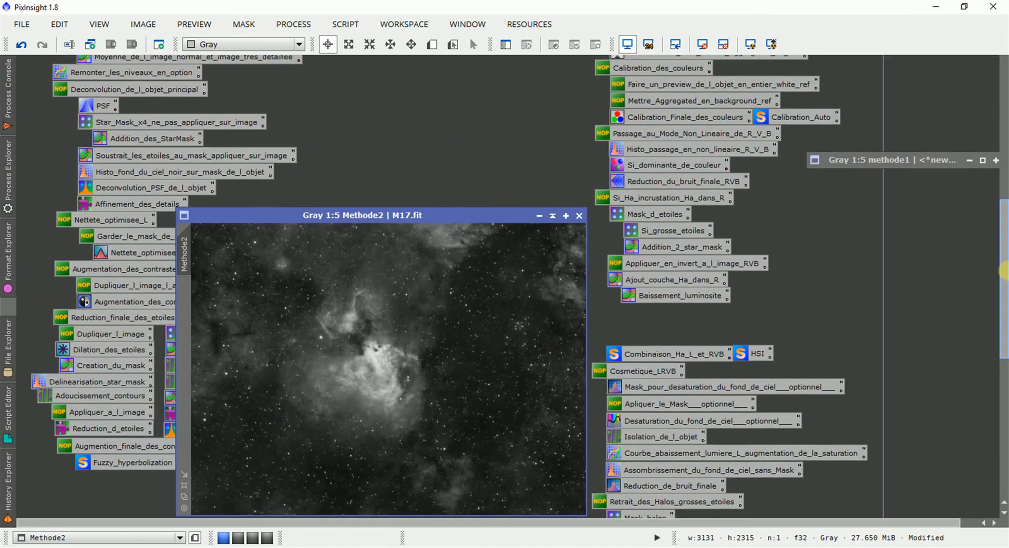
pyautogui.doubleClick(890, 206)
pyautogui.moveTo(483, 309); pyautogui.dragTo(840, 228)
pyautogui.moveTo(442, 261); pyautogui.dragTo(368, 237)
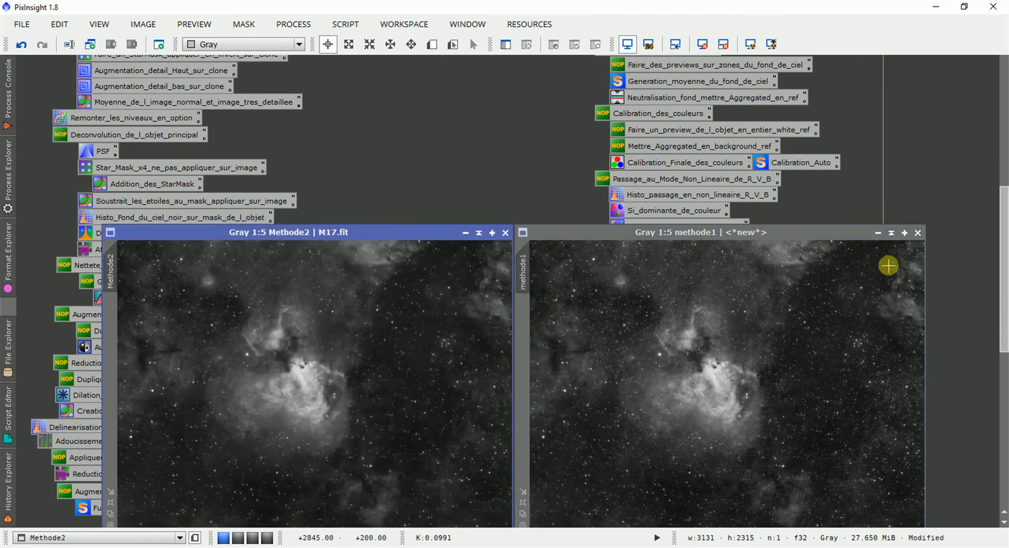
# Magnify the star field in methode1 to 2:1 and transfer the same view to Methode2 to compare the stars
pyautogui.scroll(-3, 1004, 272)
pyautogui.scroll(4, 758, 338)
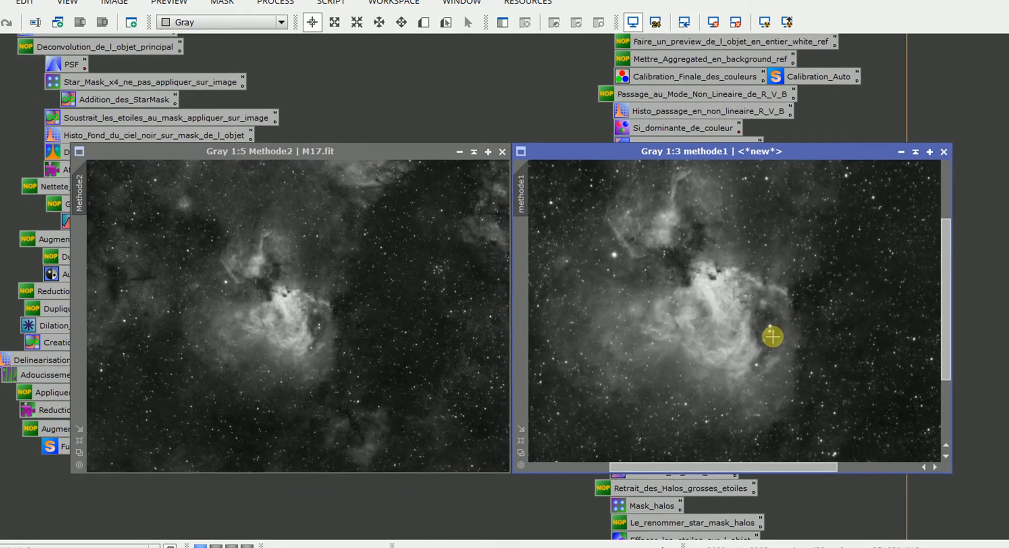
pyautogui.moveTo(735, 484); pyautogui.dragTo(812, 484)
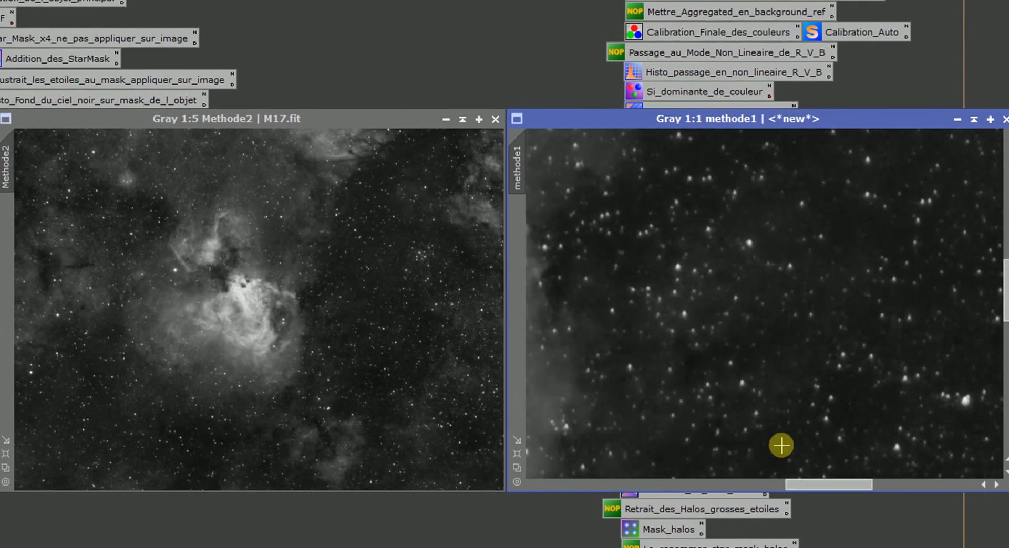
pyautogui.scroll(1, 780, 445)
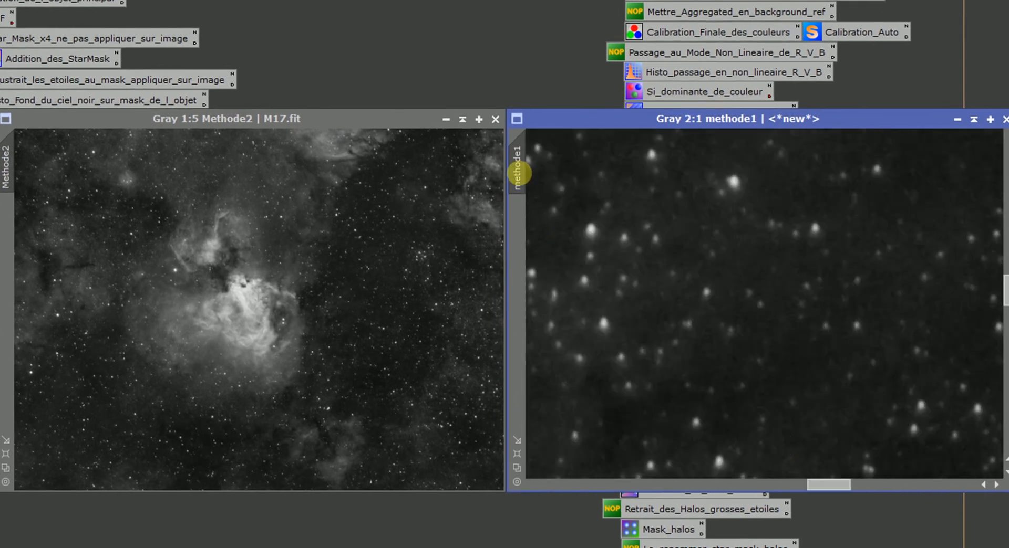
pyautogui.moveTo(519, 173)
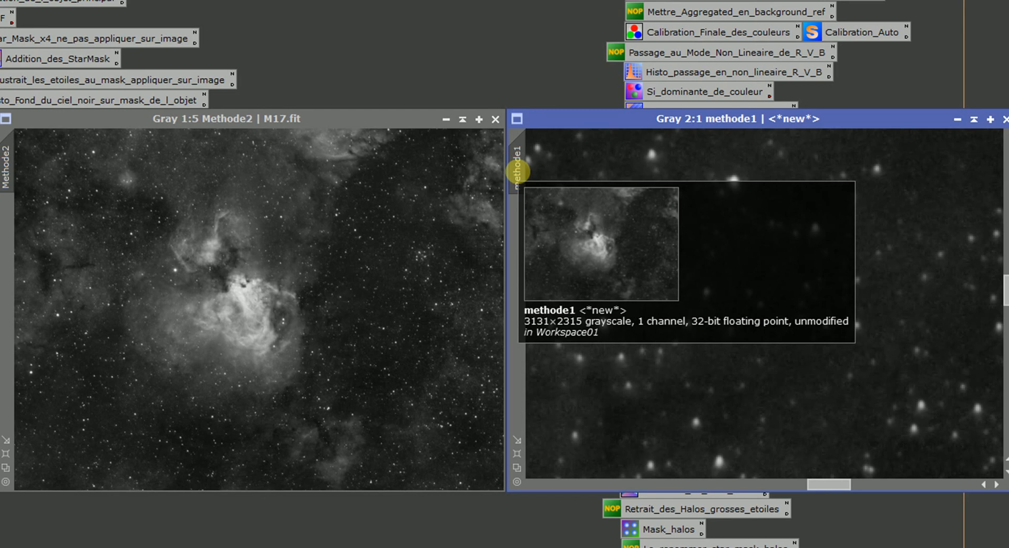
pyautogui.moveTo(518, 171); pyautogui.dragTo(5, 179)
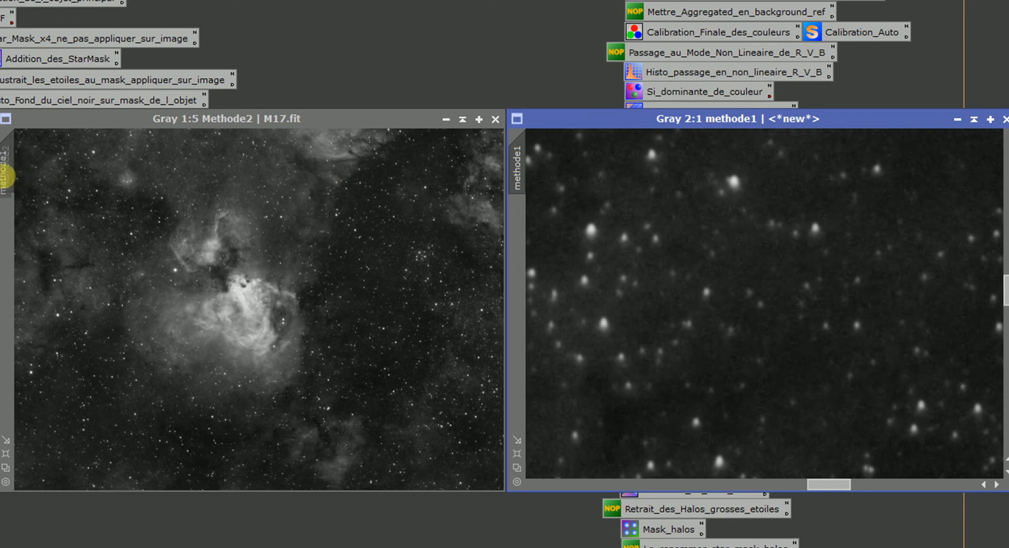
pyautogui.moveTo(5, 177); pyautogui.dragTo(5, 176)
pyautogui.moveTo(5, 177)
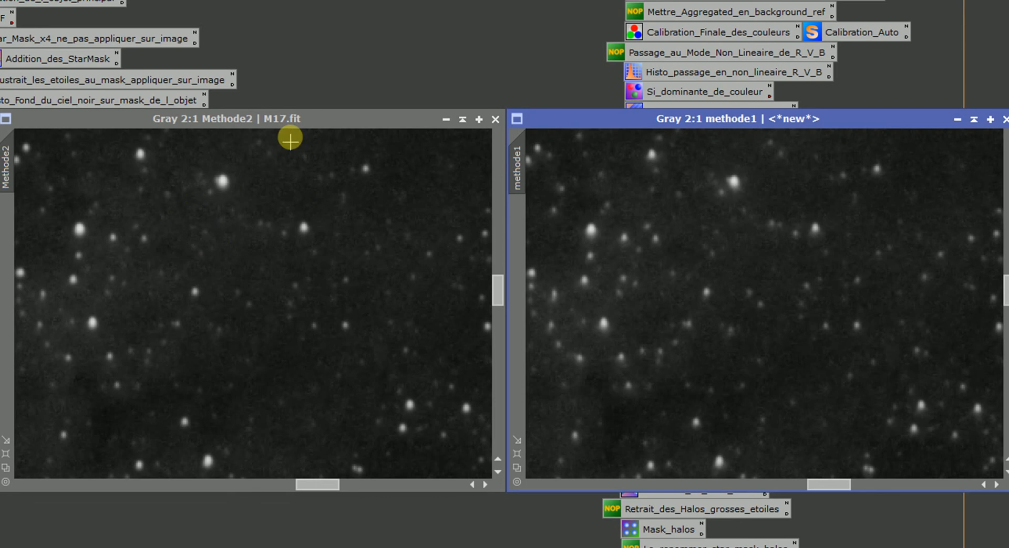
# Compare the overall star reduction and nebula details of Methode2 and methode1 at several magnifications
pyautogui.scroll(-6, 319, 284)
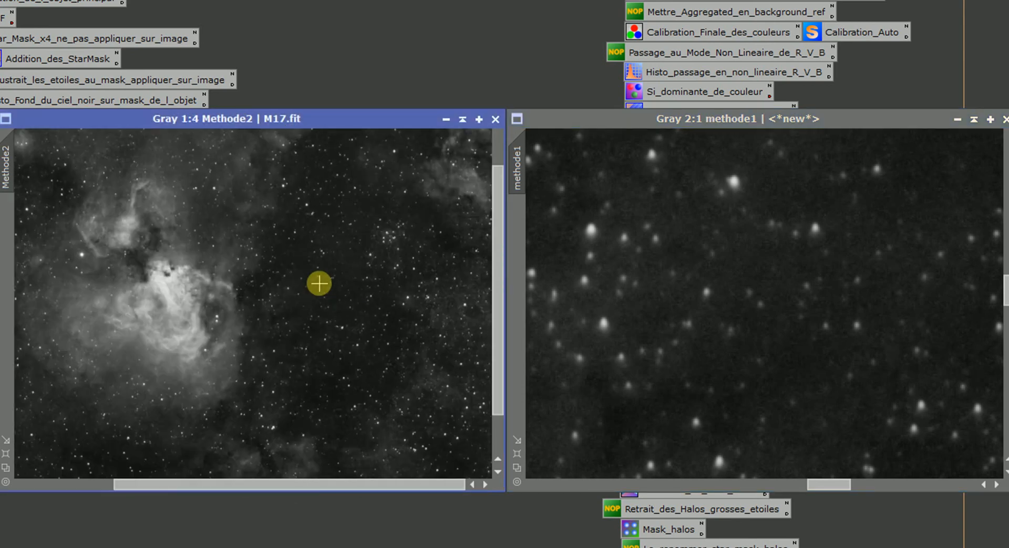
pyautogui.scroll(2, 665, 292)
pyautogui.scroll(-8, 665, 292)
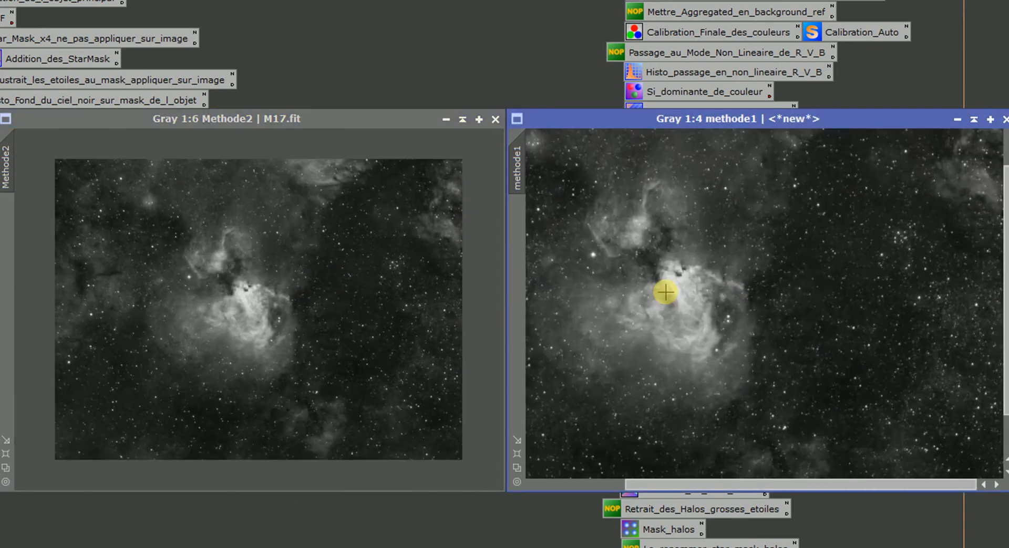
pyautogui.scroll(6, 666, 292)
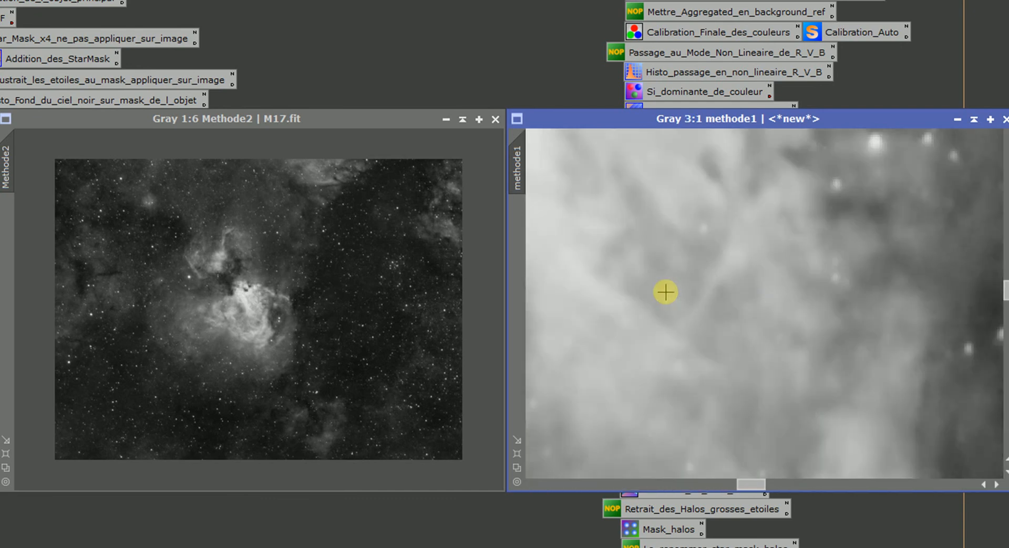
pyautogui.scroll(-2, 665, 292)
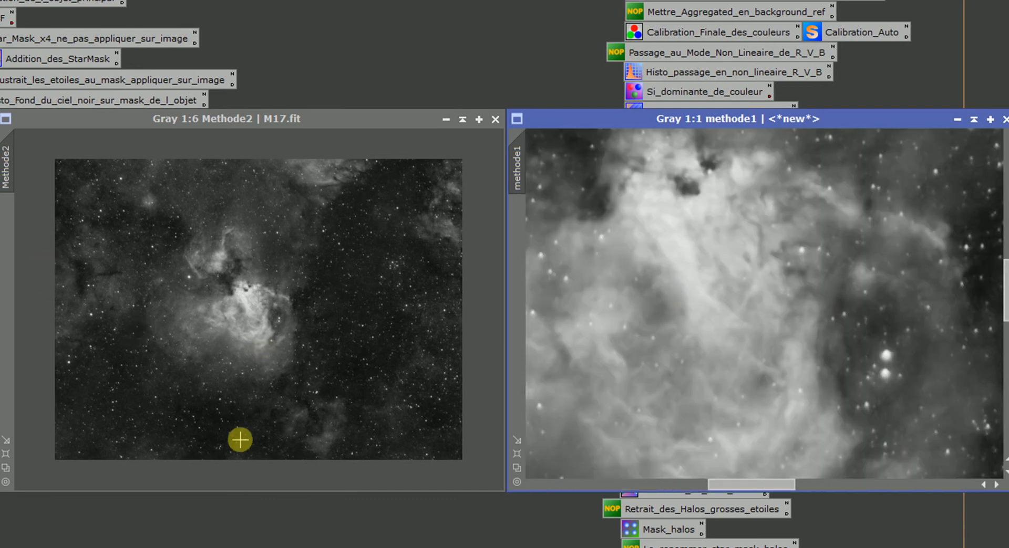
pyautogui.scroll(-1, 240, 440)
pyautogui.scroll(2, 240, 440)
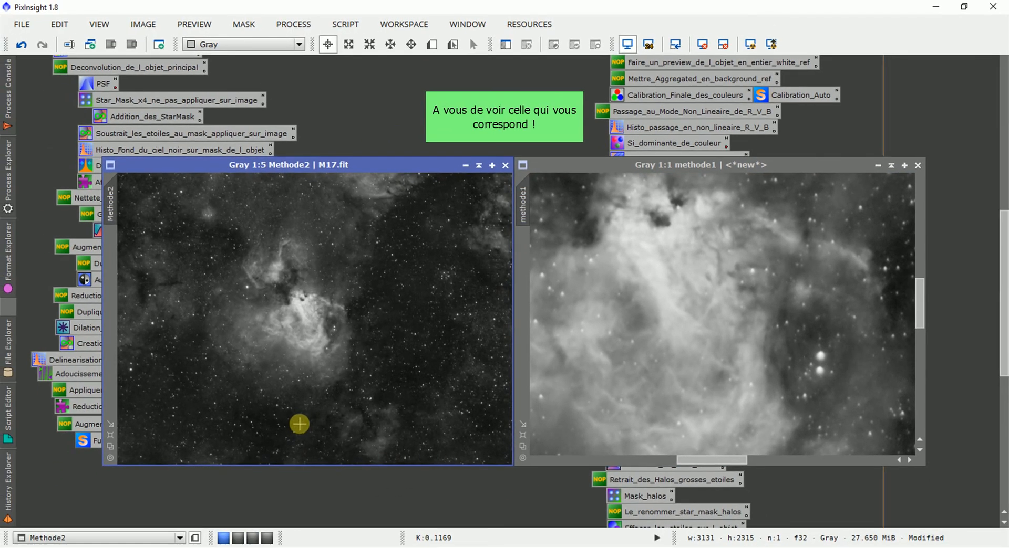
pyautogui.click(711, 372)
pyautogui.click(417, 298)
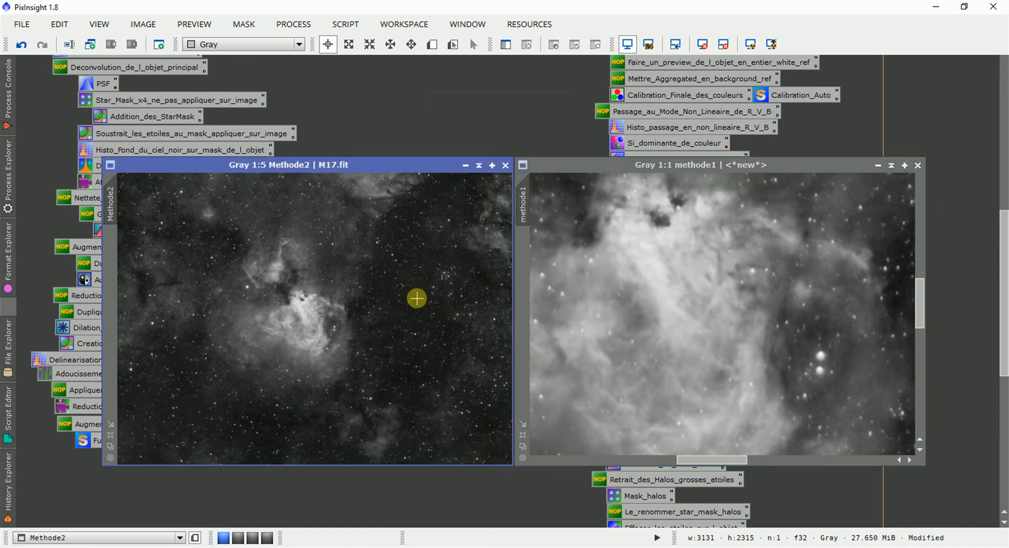
pyautogui.click(797, 376)
pyautogui.scroll(-4, 797, 376)
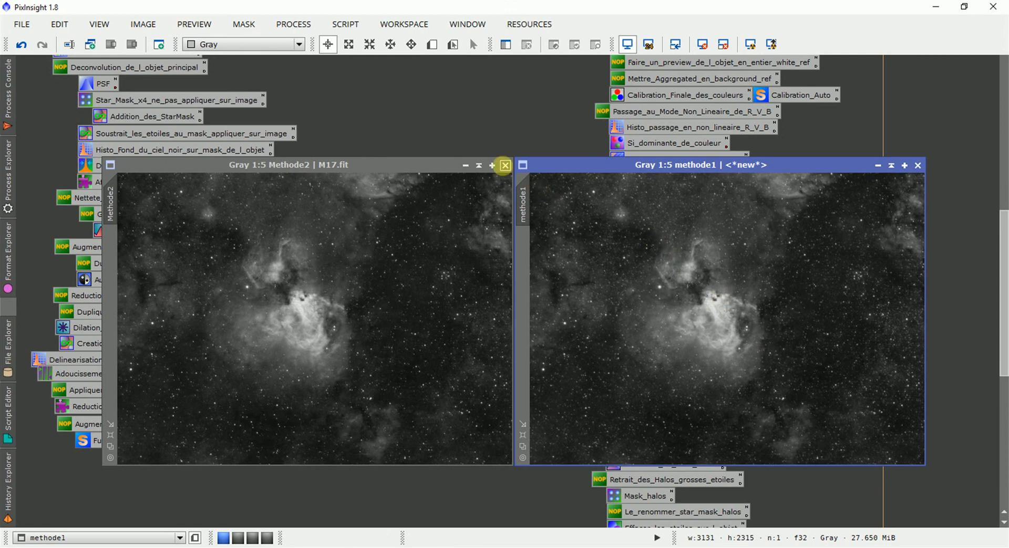
# Close the Methode2 image without saving it, and close methode1
pyautogui.click(505, 166)
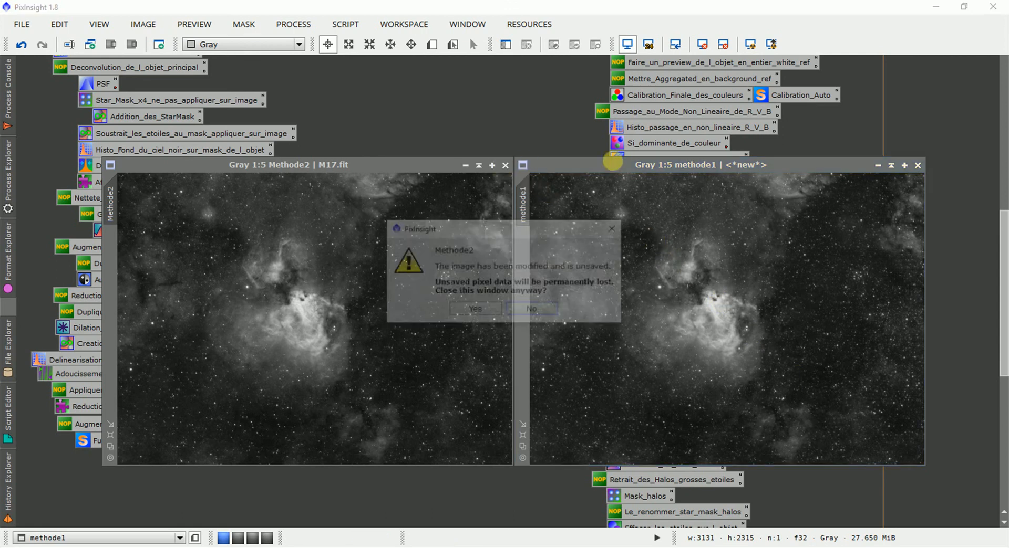
pyautogui.click(476, 308)
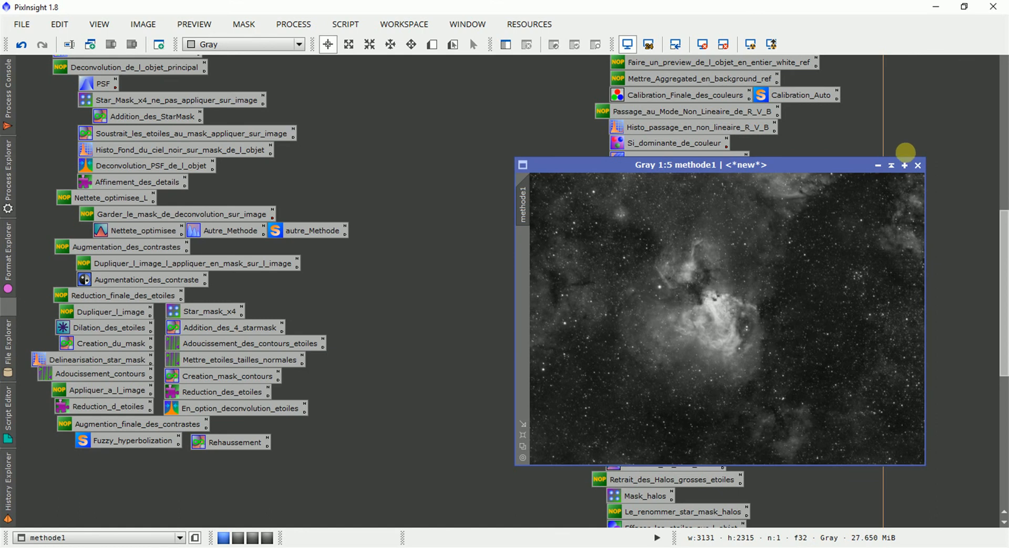
pyautogui.click(917, 165)
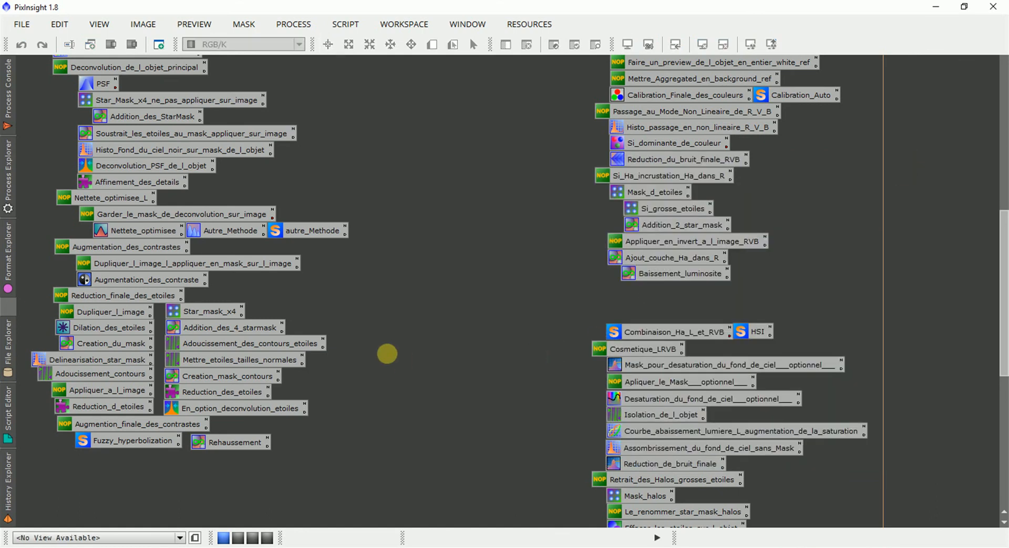